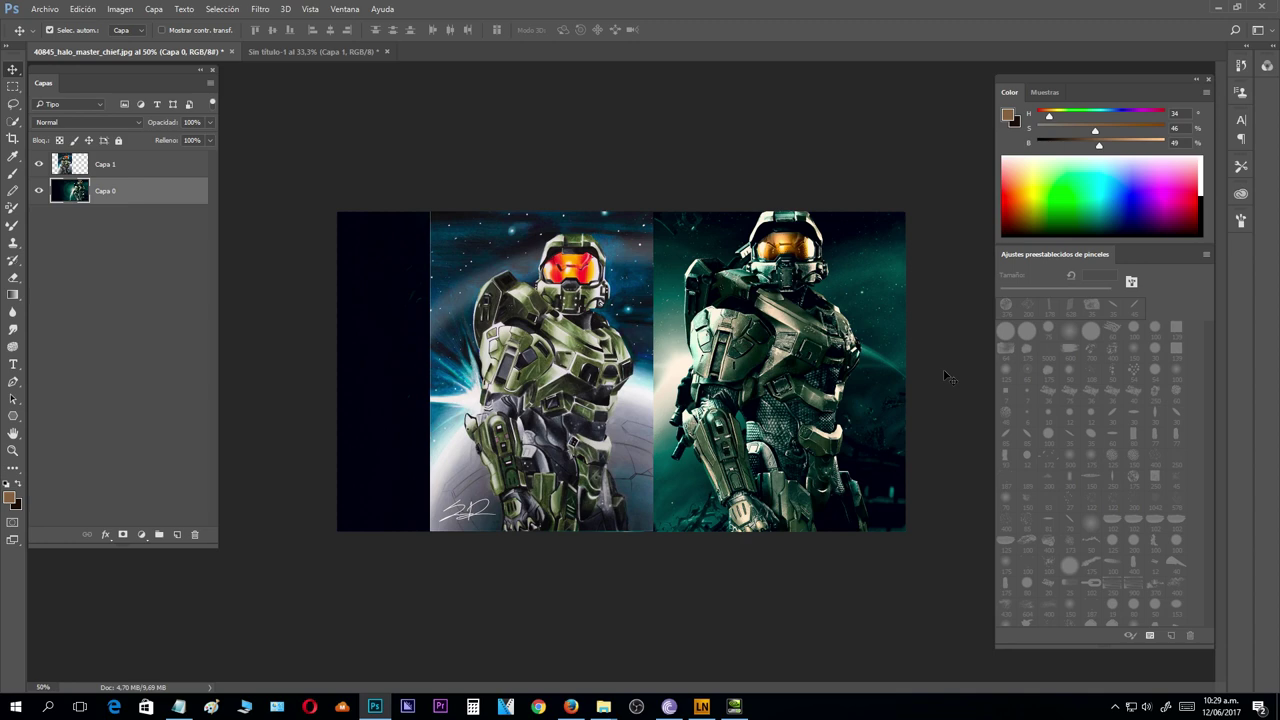
# - Compare the drawn armoured figure with the reference photo beside it, examining the helmet up close and both figures as a whole
pyautogui.hotkey('ctrl', '+')
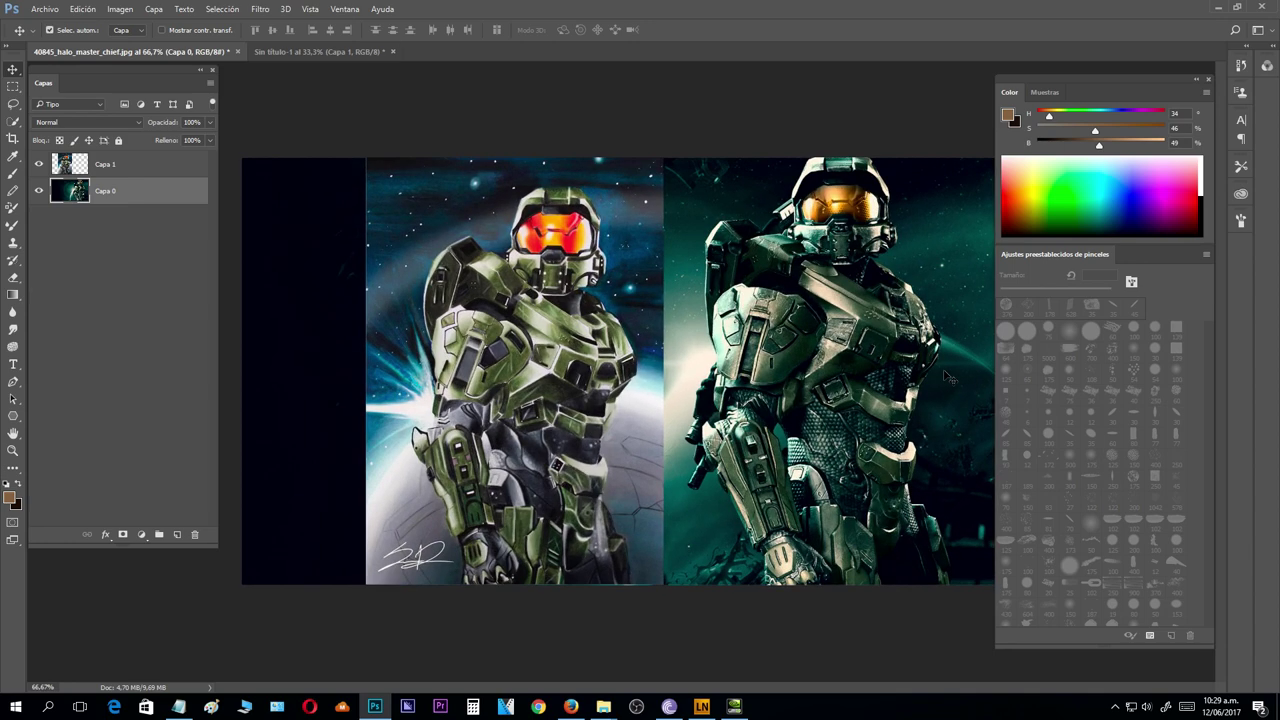
pyautogui.hotkey('ctrl', '+')
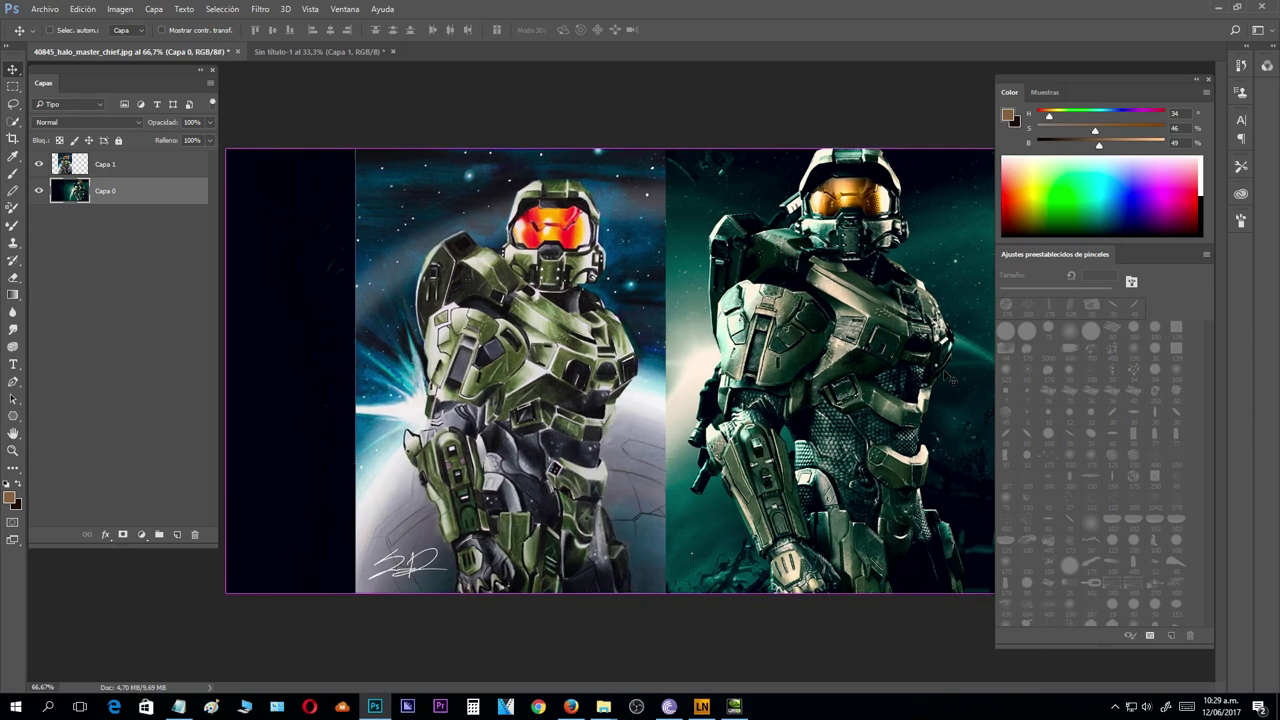
pyautogui.moveTo(943, 370); pyautogui.dragTo(814, 437)
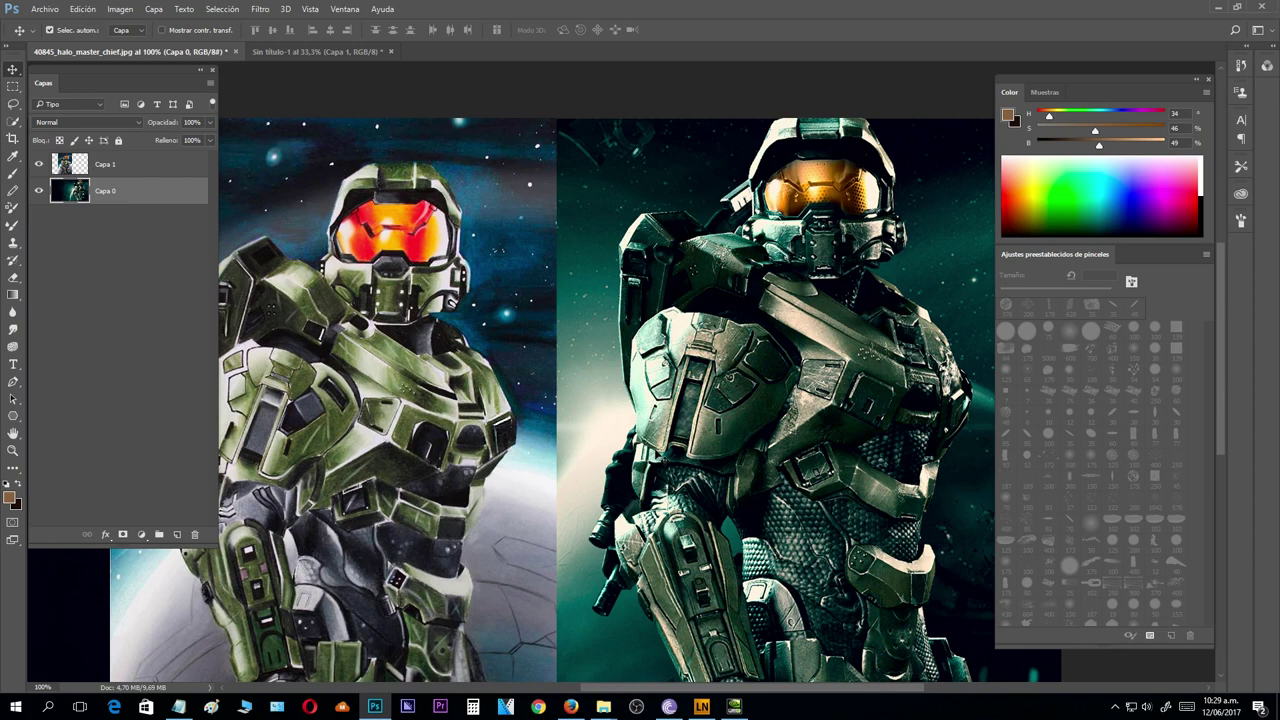
pyautogui.hotkey('ctrl', '-')
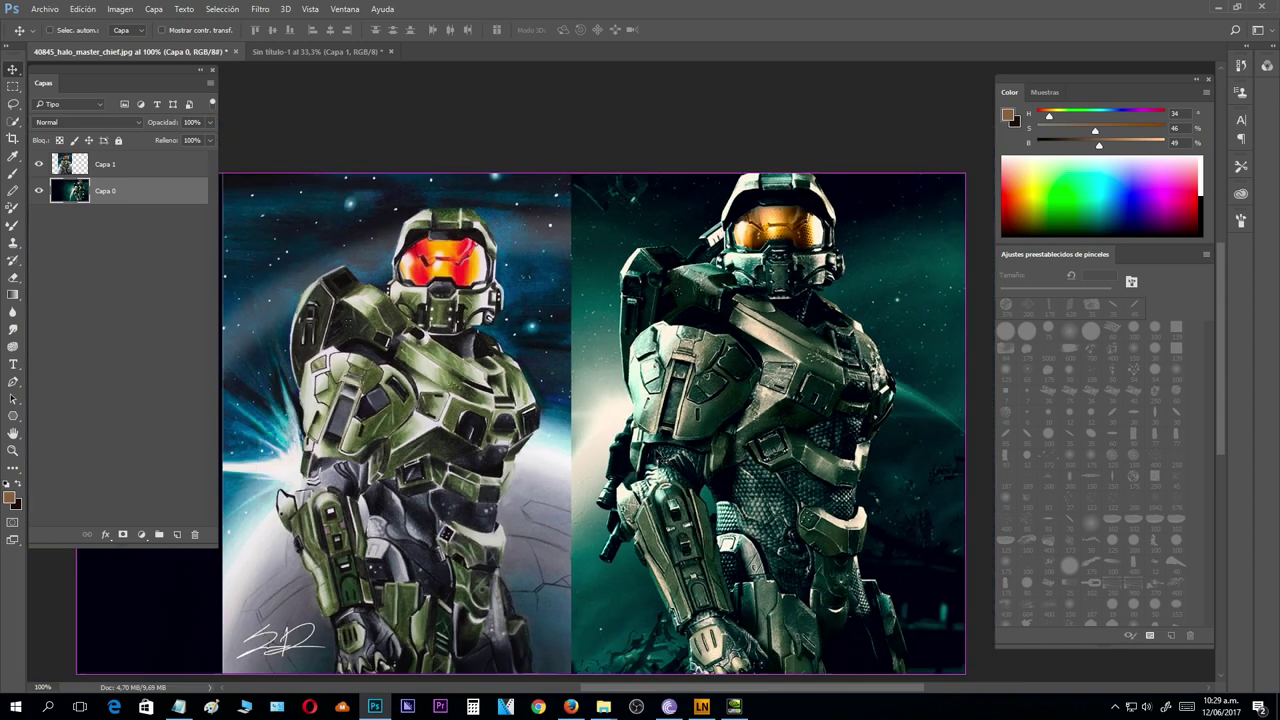
pyautogui.hotkey('ctrl', '+')
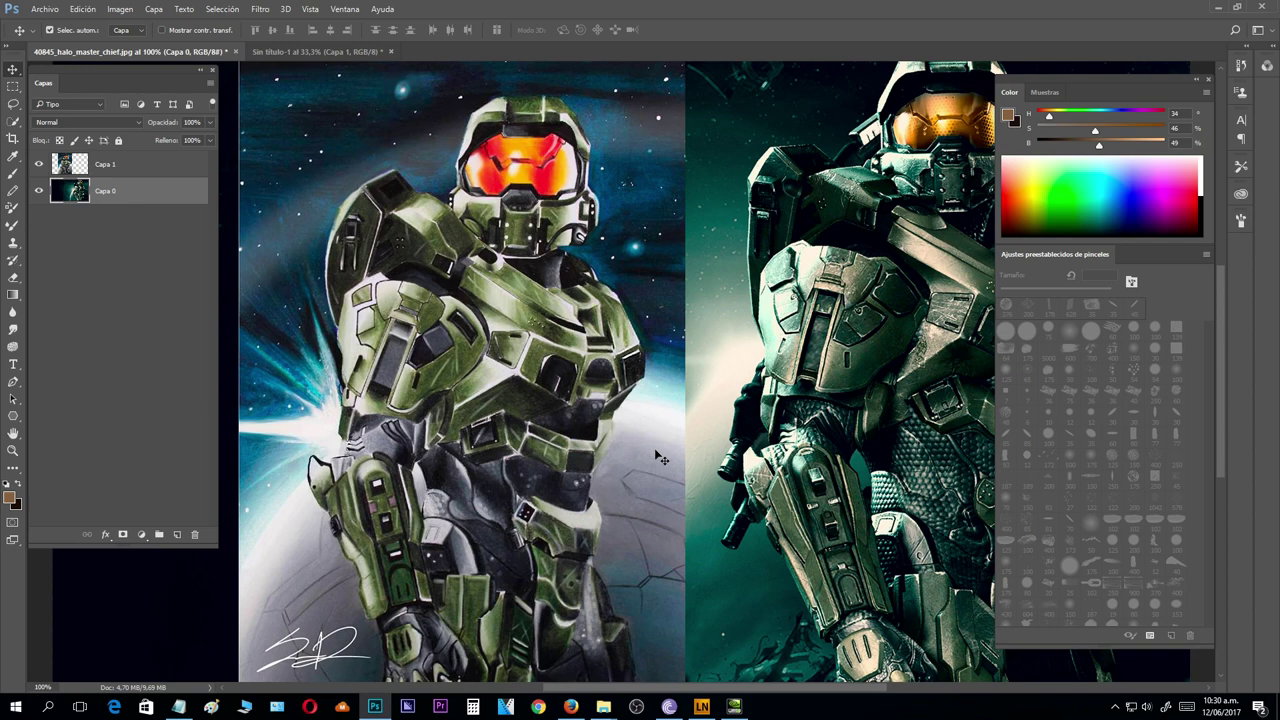
pyautogui.scroll(1, 654, 448)
pyautogui.moveTo(657, 448); pyautogui.dragTo(771, 600)
pyautogui.moveTo(698, 420); pyautogui.dragTo(742, 533)
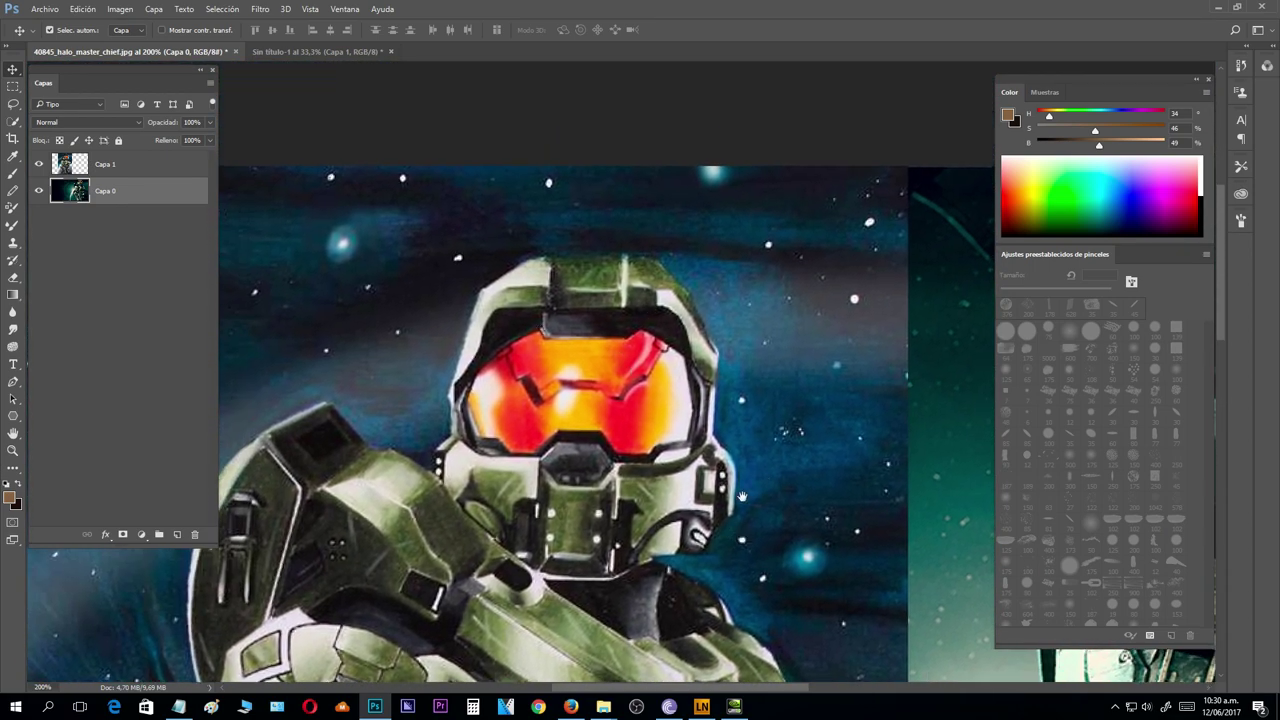
pyautogui.moveTo(718, 516); pyautogui.dragTo(822, 362)
pyautogui.moveTo(716, 612); pyautogui.dragTo(673, 298)
pyautogui.hotkey('ctrl', '-')
pyautogui.hotkey('ctrl', '-')
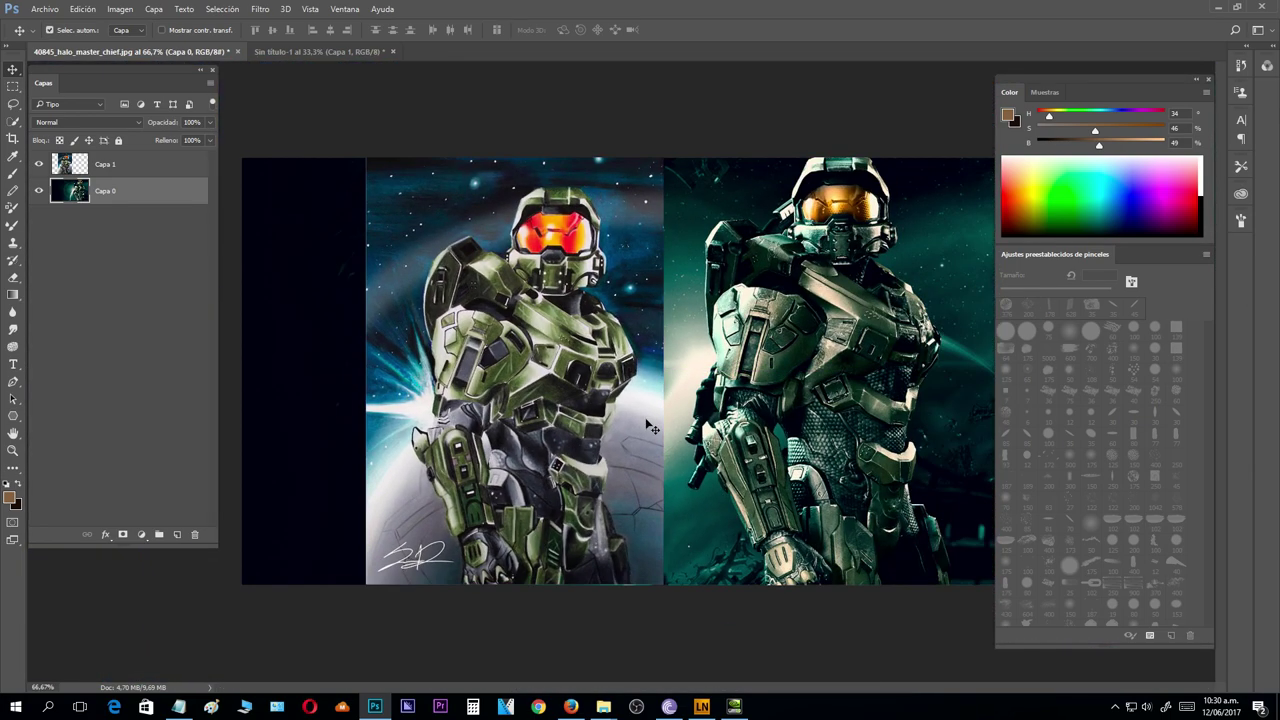
pyautogui.scroll(1, 650, 427)
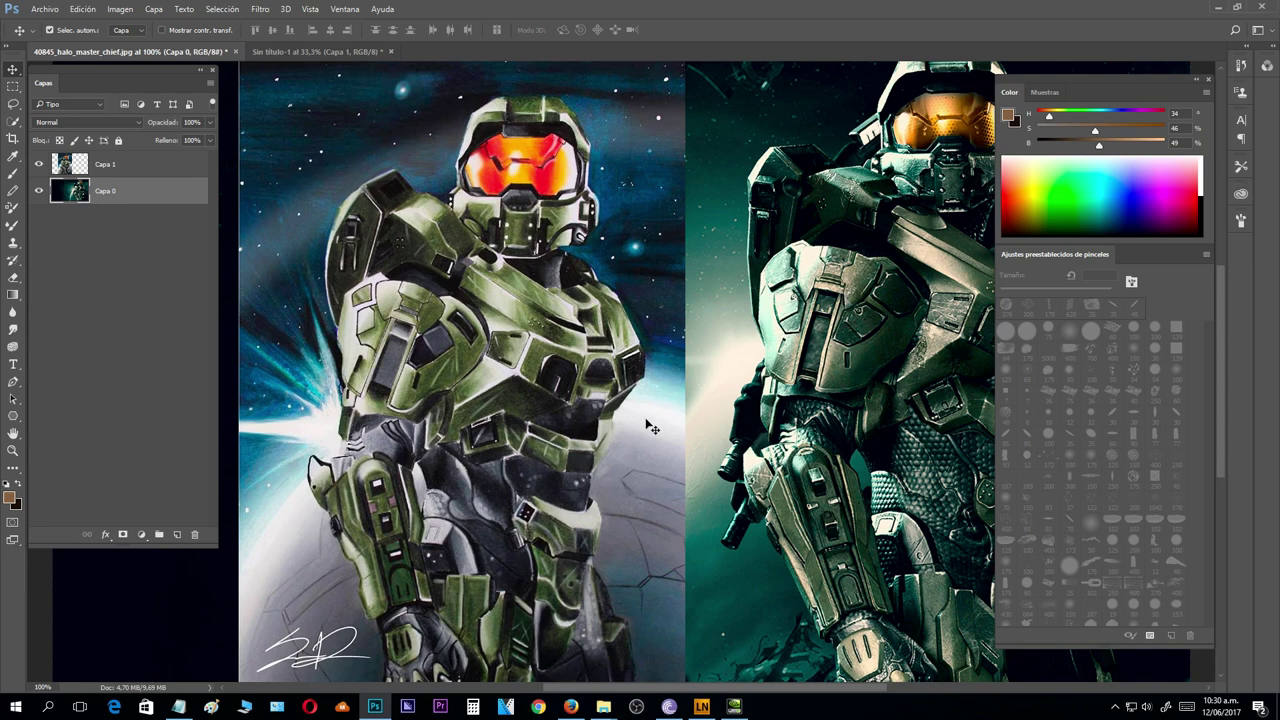
pyautogui.scroll(-1, 647, 424)
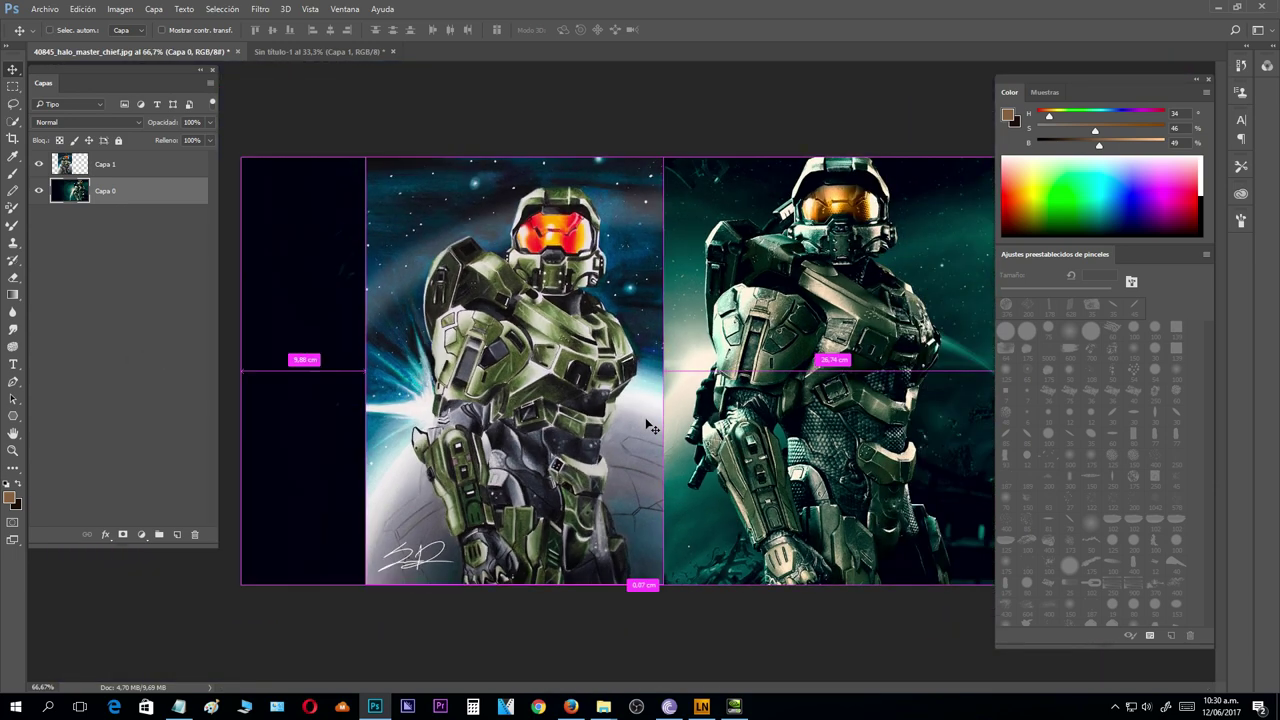
pyautogui.scroll(1, 650, 427)
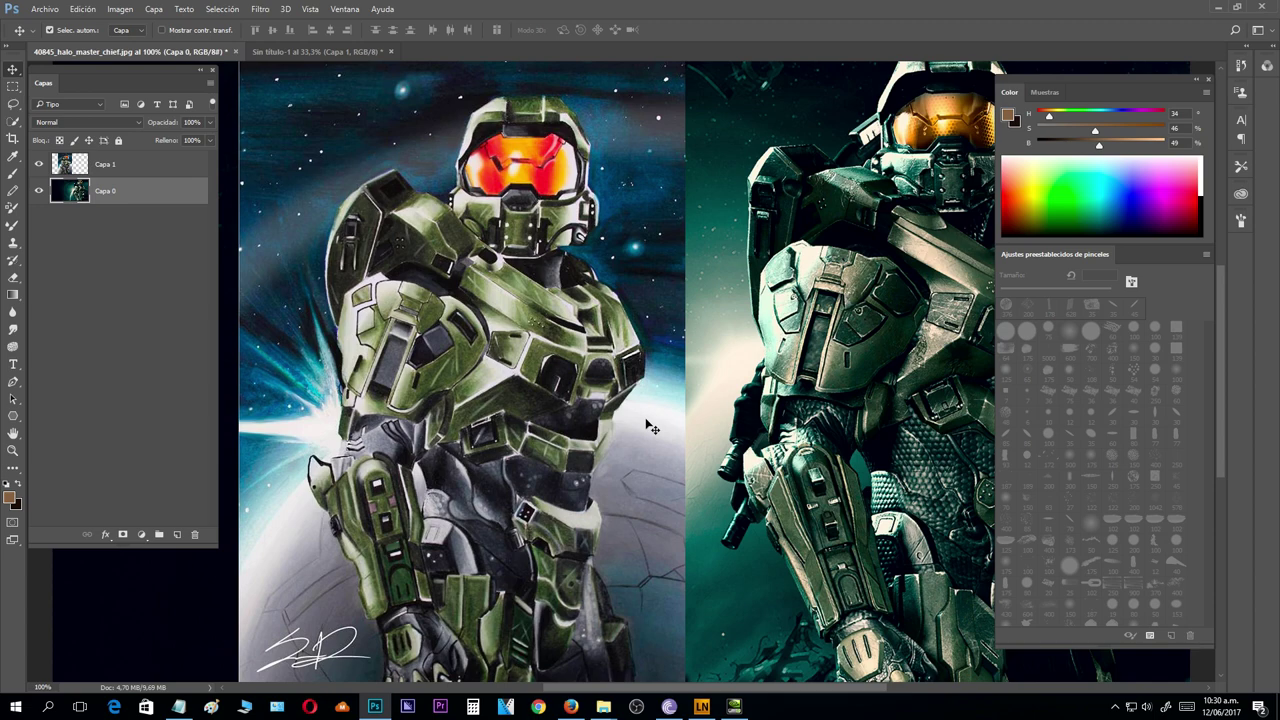
pyautogui.scroll(-1, 647, 424)
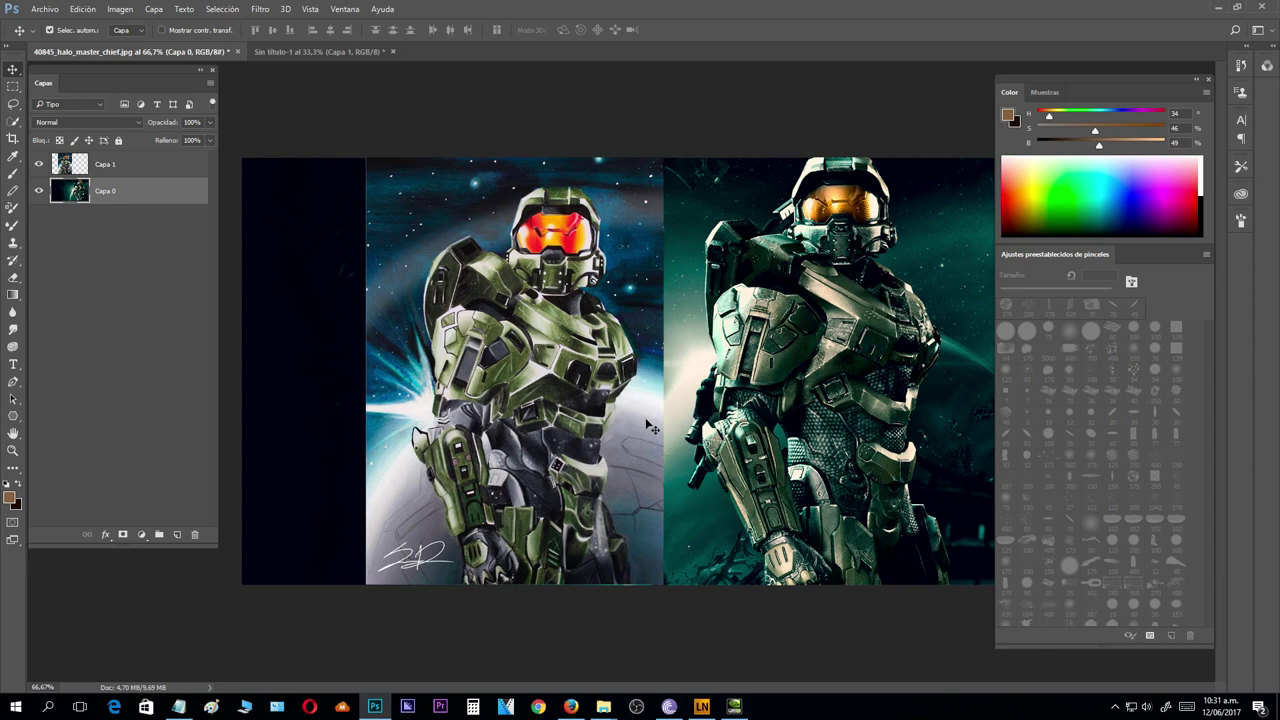
# - Add a new empty layer above Capa 1 for marking up the shoulder armour
pyautogui.hotkey('ctrl', '+')
pyautogui.hotkey('ctrl', '+')
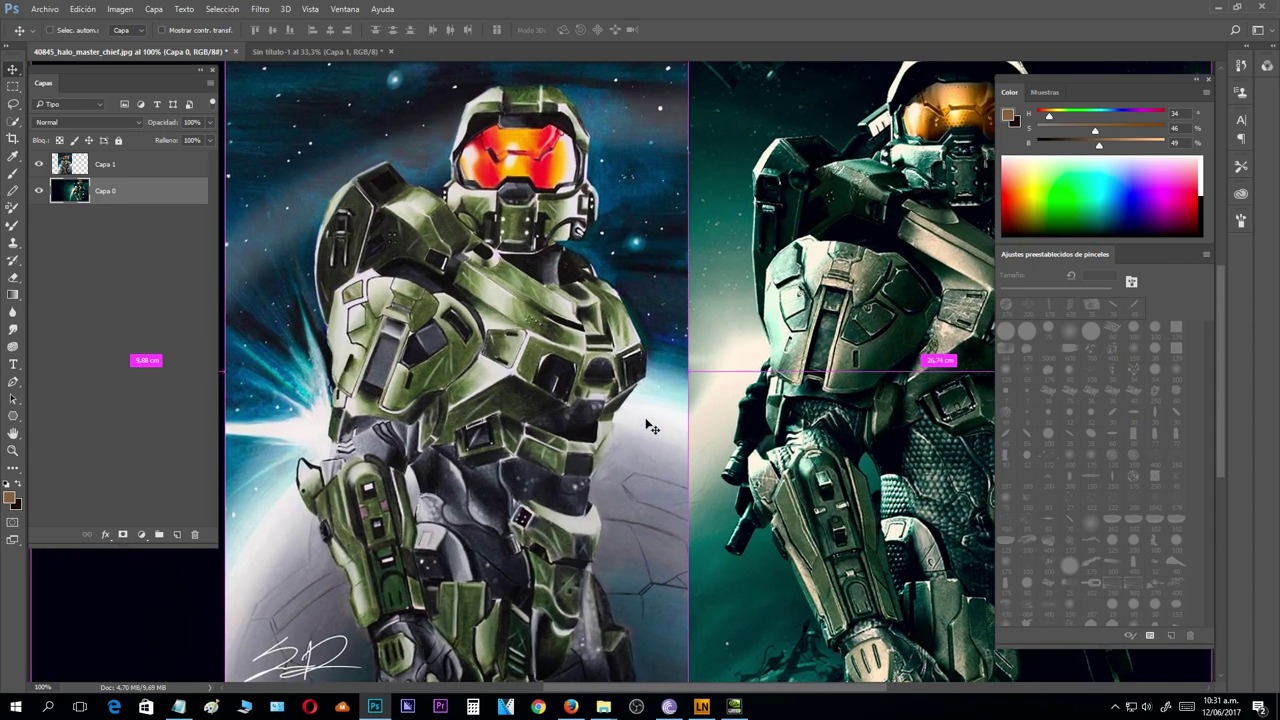
pyautogui.moveTo(869, 338); pyautogui.dragTo(646, 483)
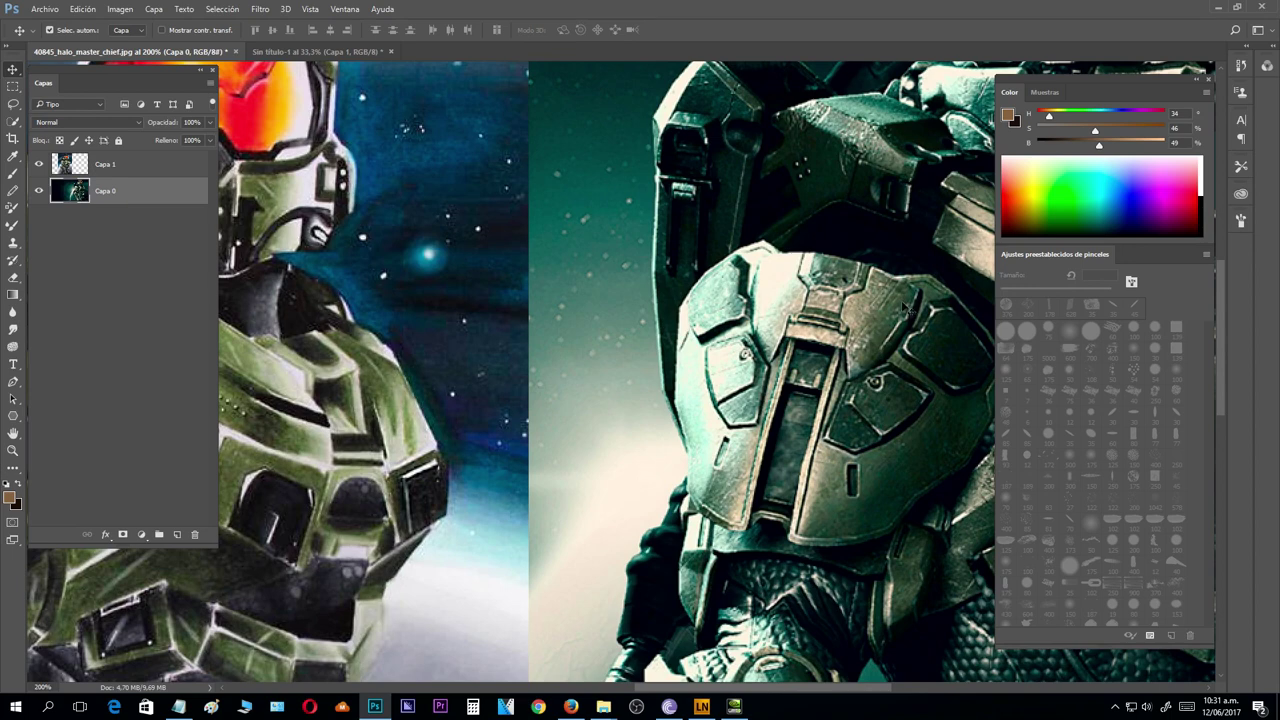
pyautogui.click(115, 174)
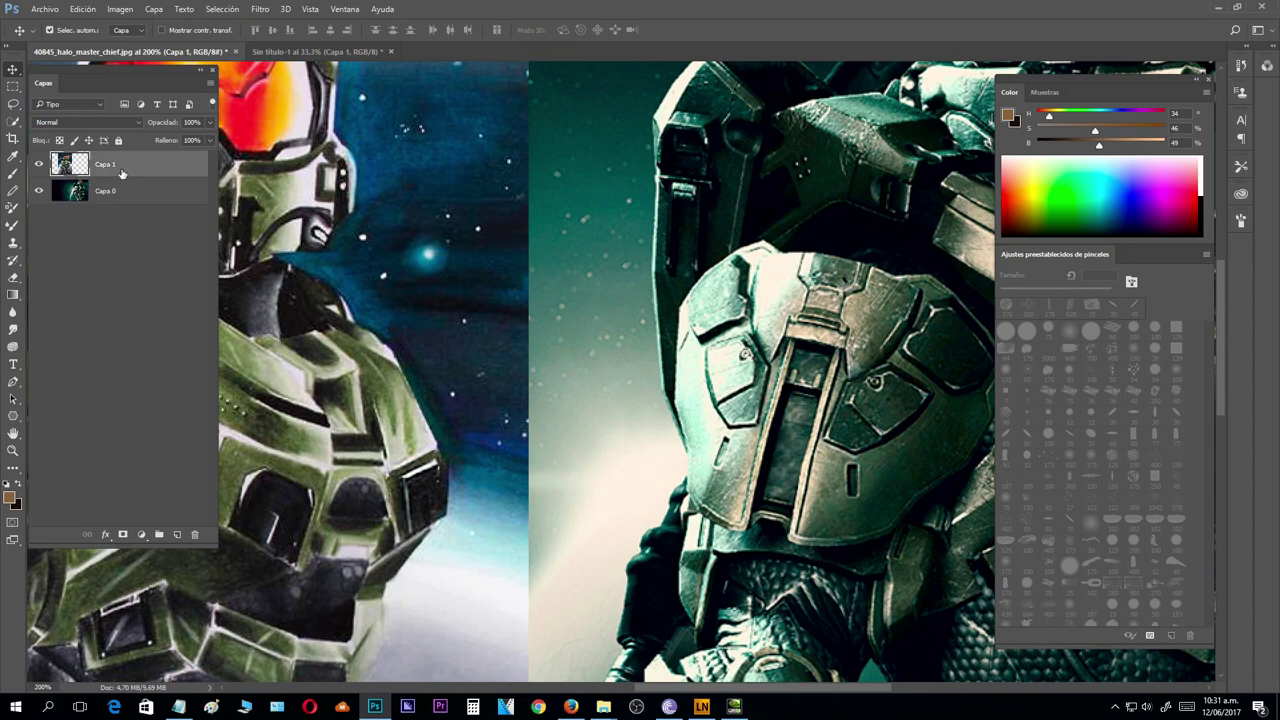
pyautogui.click(177, 534)
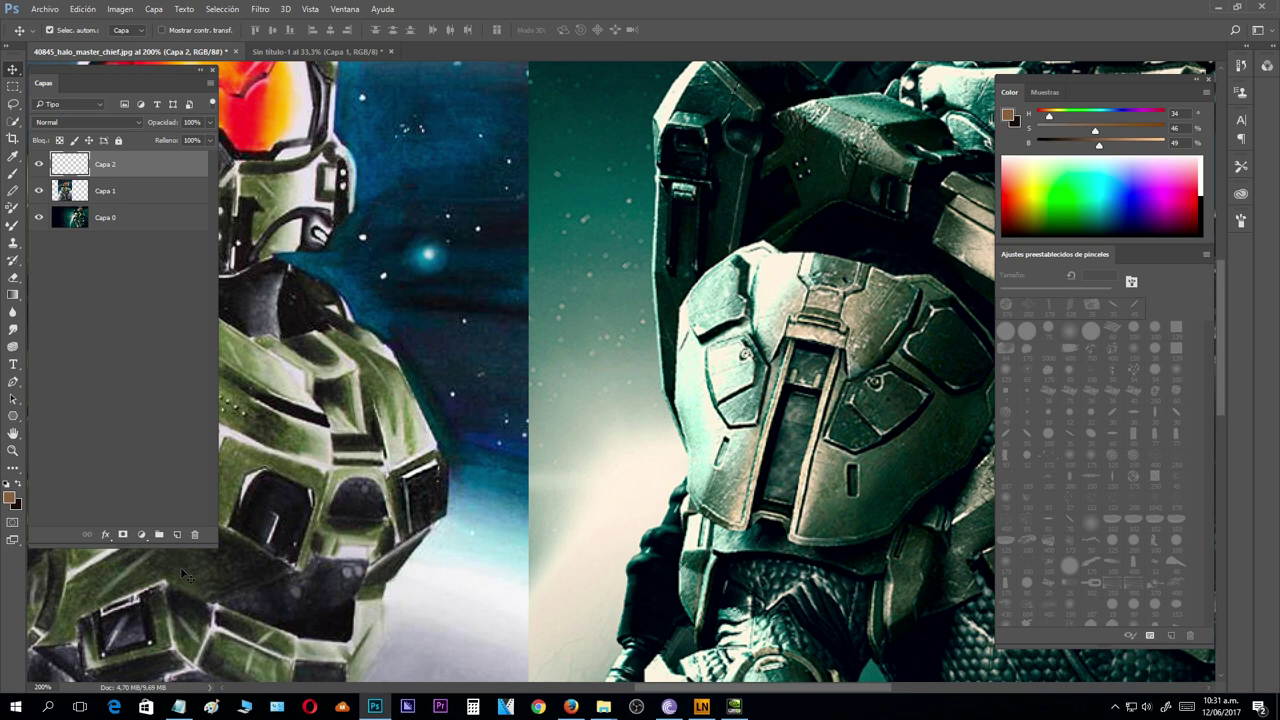
# - Set up the Brush tool with the small 10 px round preset, resized to 5 px, in pure red (H 0, S 100, B 100)
pyautogui.press('b')
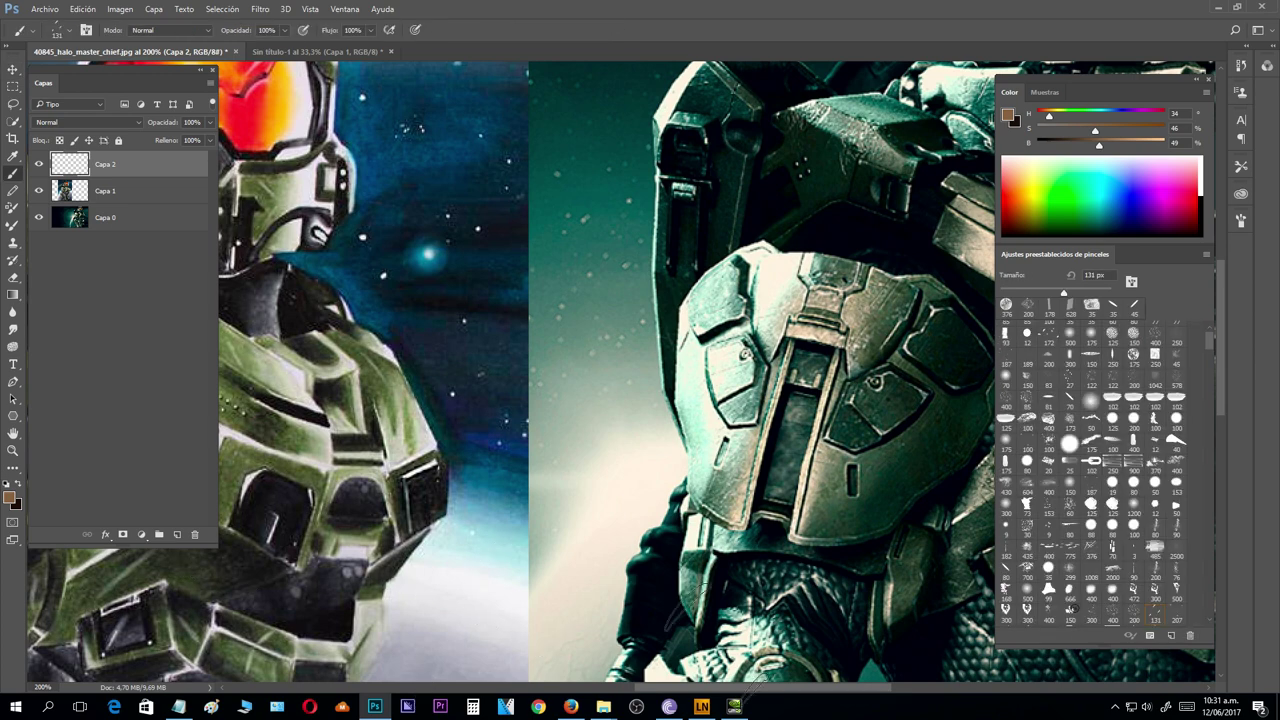
pyautogui.scroll(1, 1213, 334)
pyautogui.scroll(2, 1208, 332)
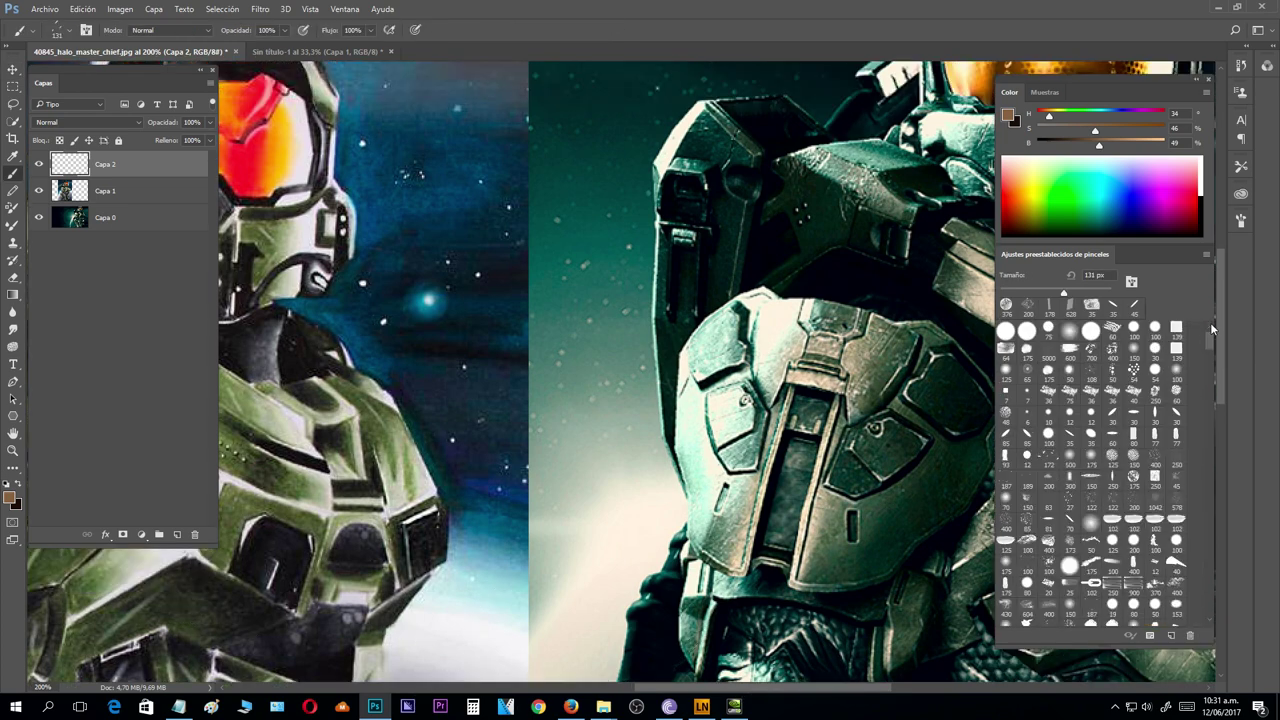
pyautogui.click(1049, 414)
pyautogui.moveTo(1049, 116); pyautogui.dragTo(1166, 147)
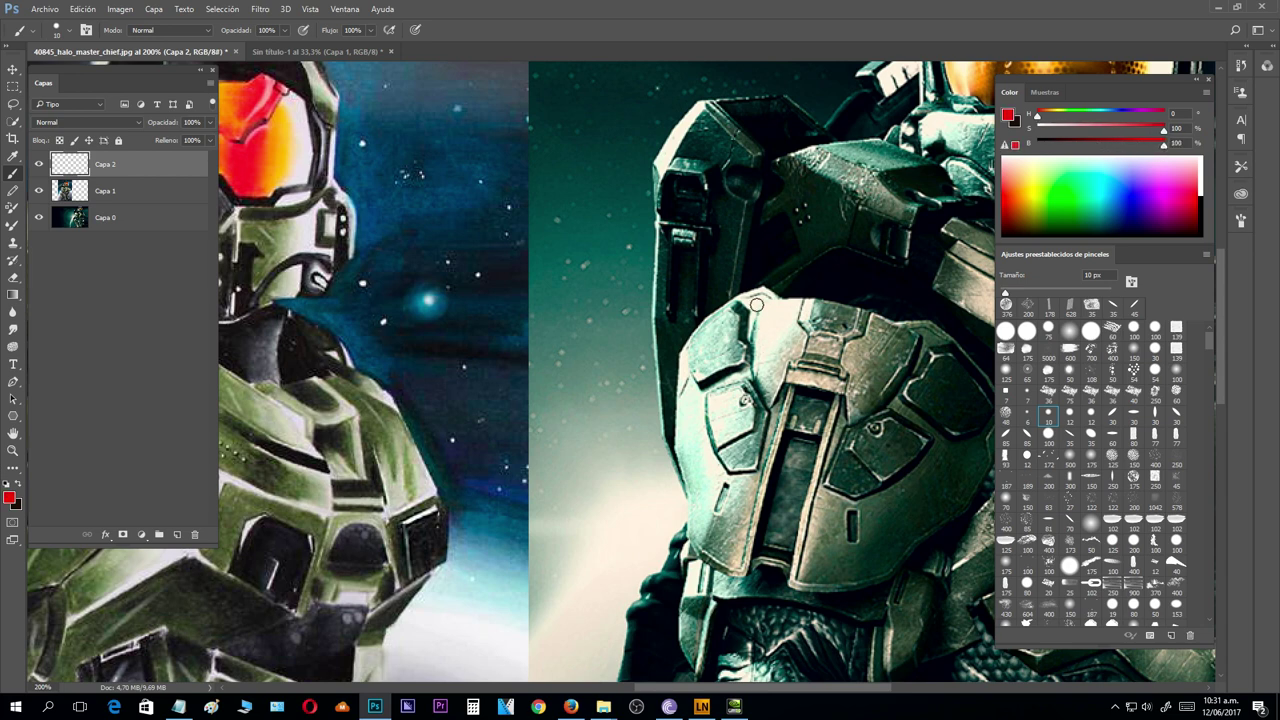
pyautogui.moveTo(1108, 273); pyautogui.dragTo(1040, 270)
pyautogui.write('5')
pyautogui.press('Return')
# - Outline the upper shoulder plate of the reference photo's figure in red, including its two inner dividing edges
pyautogui.moveTo(756, 303)
pyautogui.mouseDown()
pyautogui.moveTo(752, 364)
pyautogui.moveTo(767, 410)
pyautogui.mouseUp()
pyautogui.moveTo(920, 335)
pyautogui.mouseDown()
pyautogui.moveTo(815, 300)
pyautogui.moveTo(752, 299)
pyautogui.mouseUp()
pyautogui.moveTo(918, 338)
pyautogui.mouseDown()
pyautogui.moveTo(851, 425)
pyautogui.moveTo(843, 341)
pyautogui.moveTo(868, 317)
pyautogui.moveTo(796, 328)
pyautogui.moveTo(798, 368)
pyautogui.moveTo(770, 402)
pyautogui.moveTo(782, 384)
pyautogui.mouseUp()
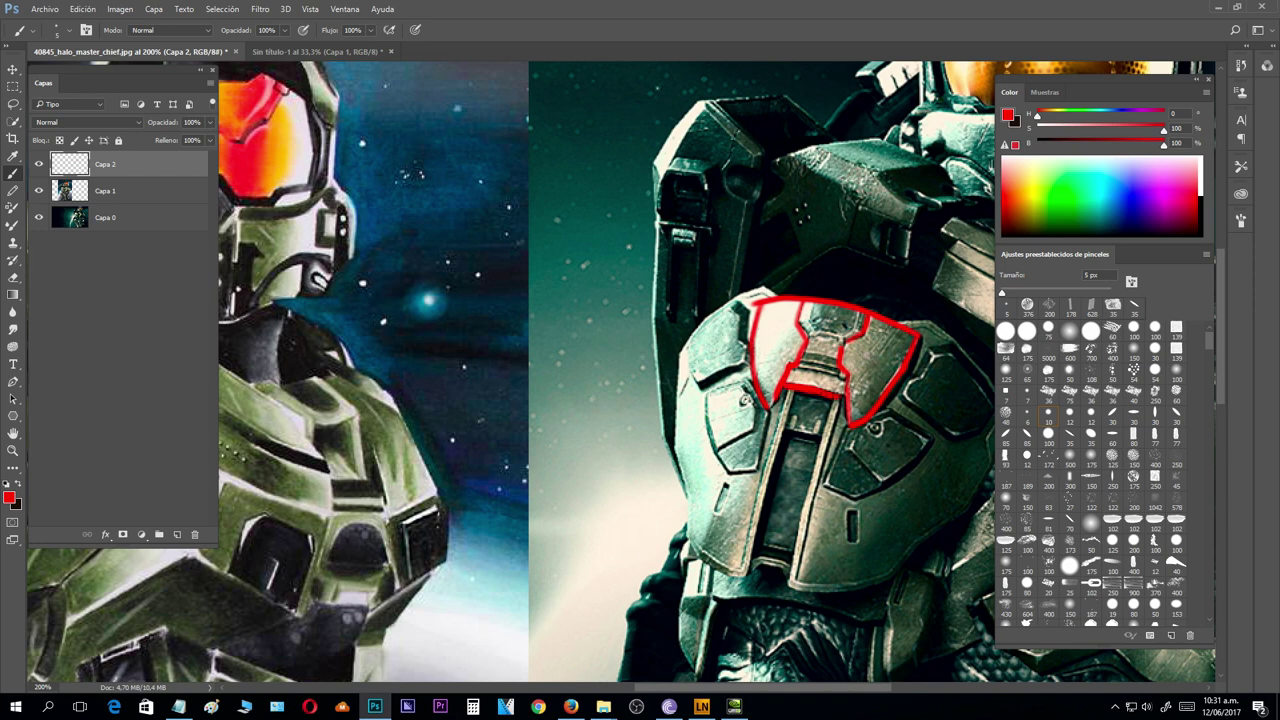
pyautogui.moveTo(891, 382)
pyautogui.mouseDown()
pyautogui.moveTo(915, 337)
pyautogui.moveTo(845, 302)
pyautogui.mouseUp()
# - In the Sin título-1 document, sketch the shoulder plate's outline in dark brown near the page's upper left, with curved top and bottom edges
pyautogui.click(306, 52)
pyautogui.click(18, 486)
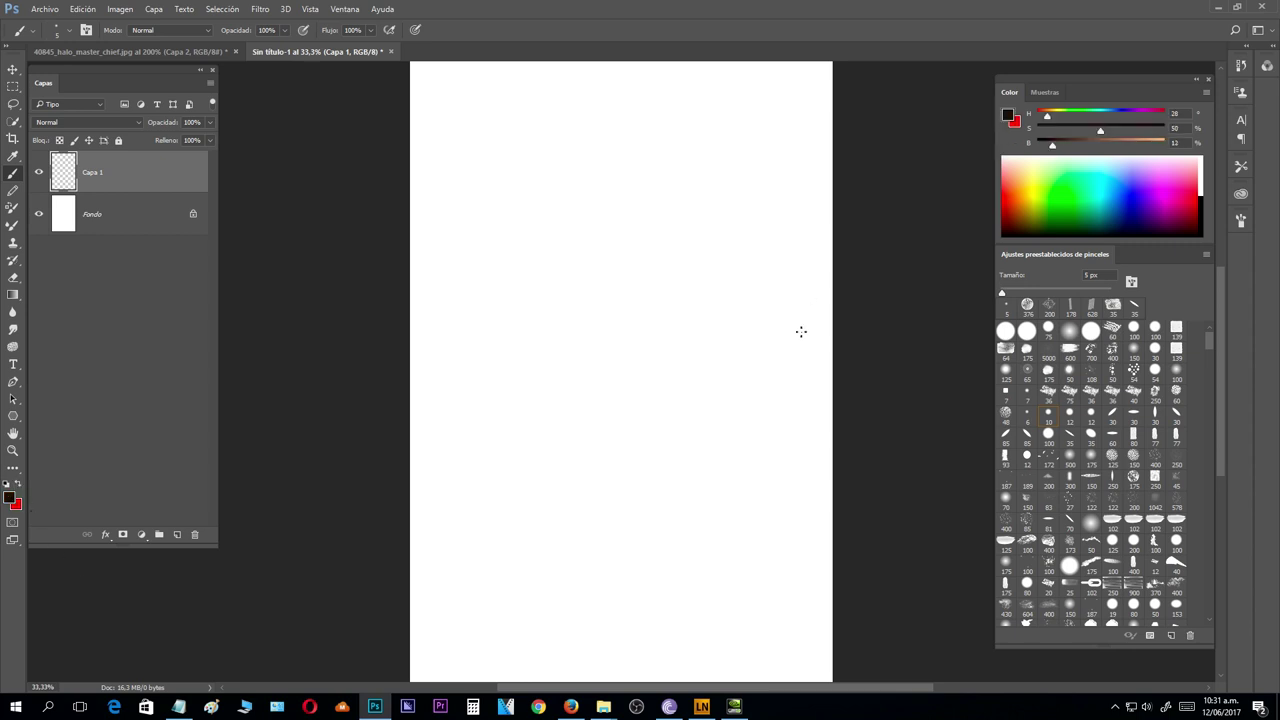
pyautogui.hotkey('ctrl', '+')
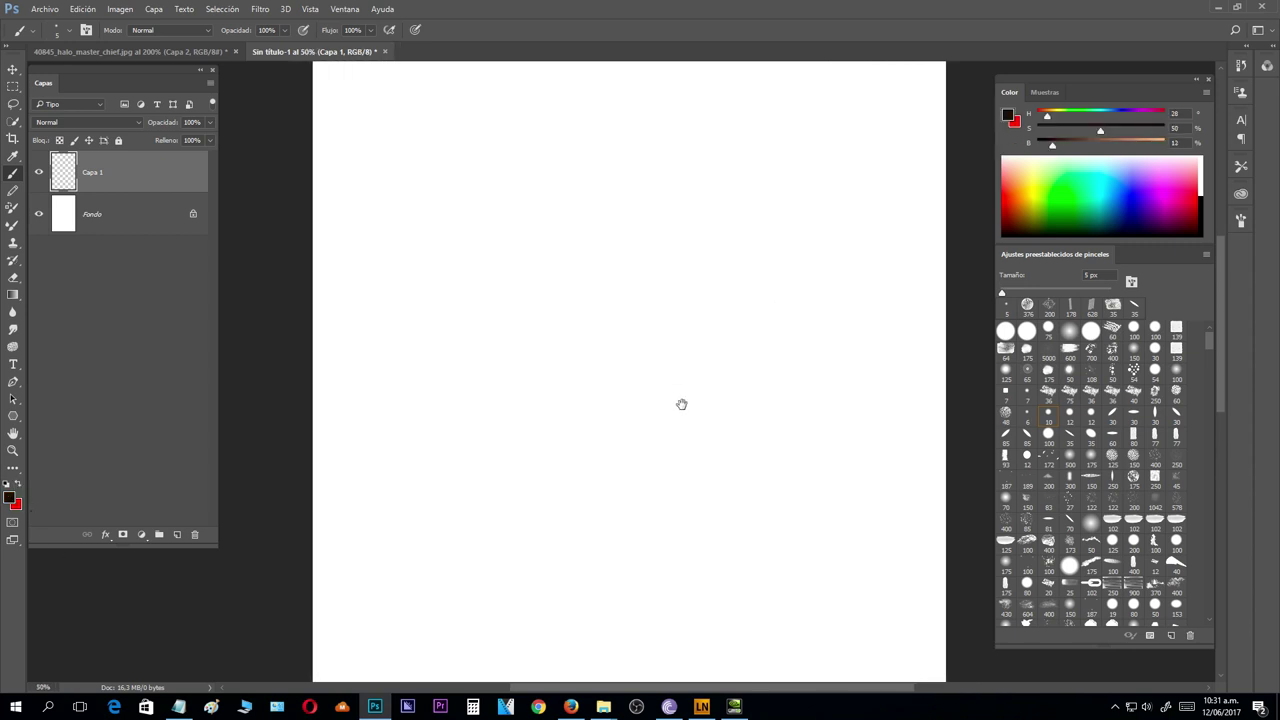
pyautogui.moveTo(771, 307)
pyautogui.mouseDown()
pyautogui.moveTo(729, 463)
pyautogui.moveTo(789, 380)
pyautogui.mouseUp()
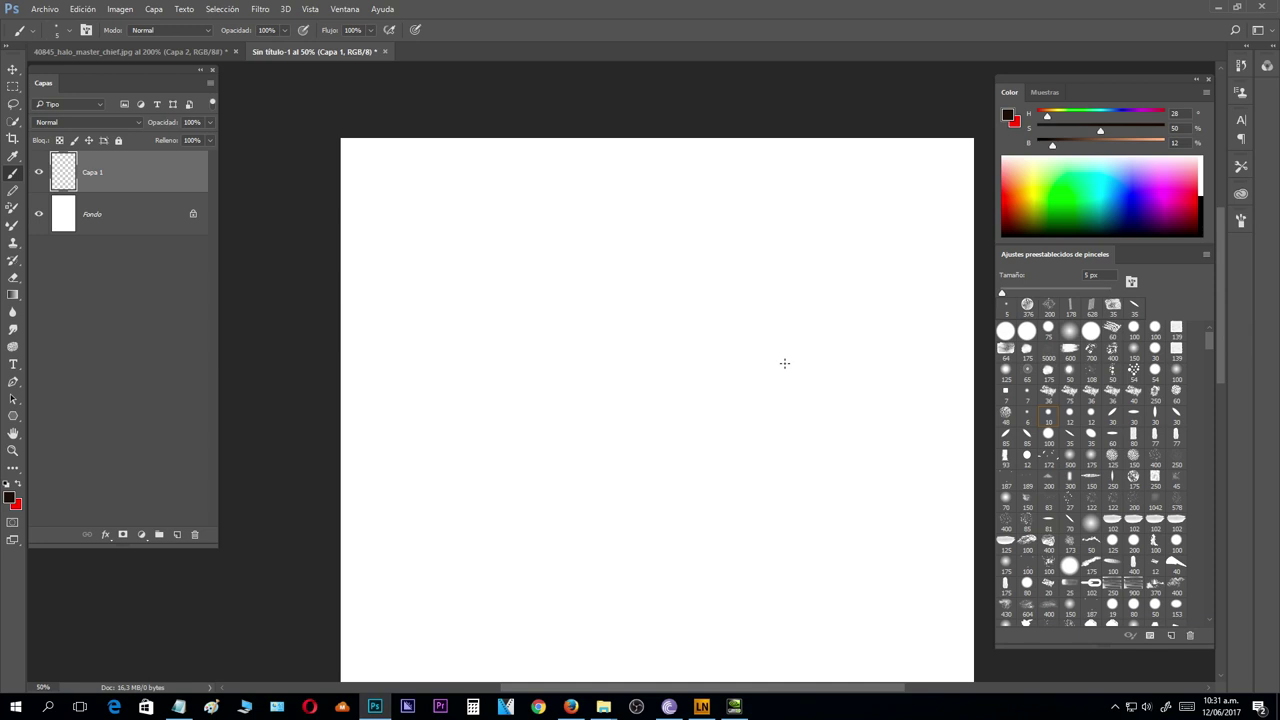
pyautogui.moveTo(457, 214)
pyautogui.mouseDown()
pyautogui.moveTo(509, 220)
pyautogui.moveTo(552, 254)
pyautogui.mouseUp()
pyautogui.moveTo(456, 211); pyautogui.dragTo(448, 316)
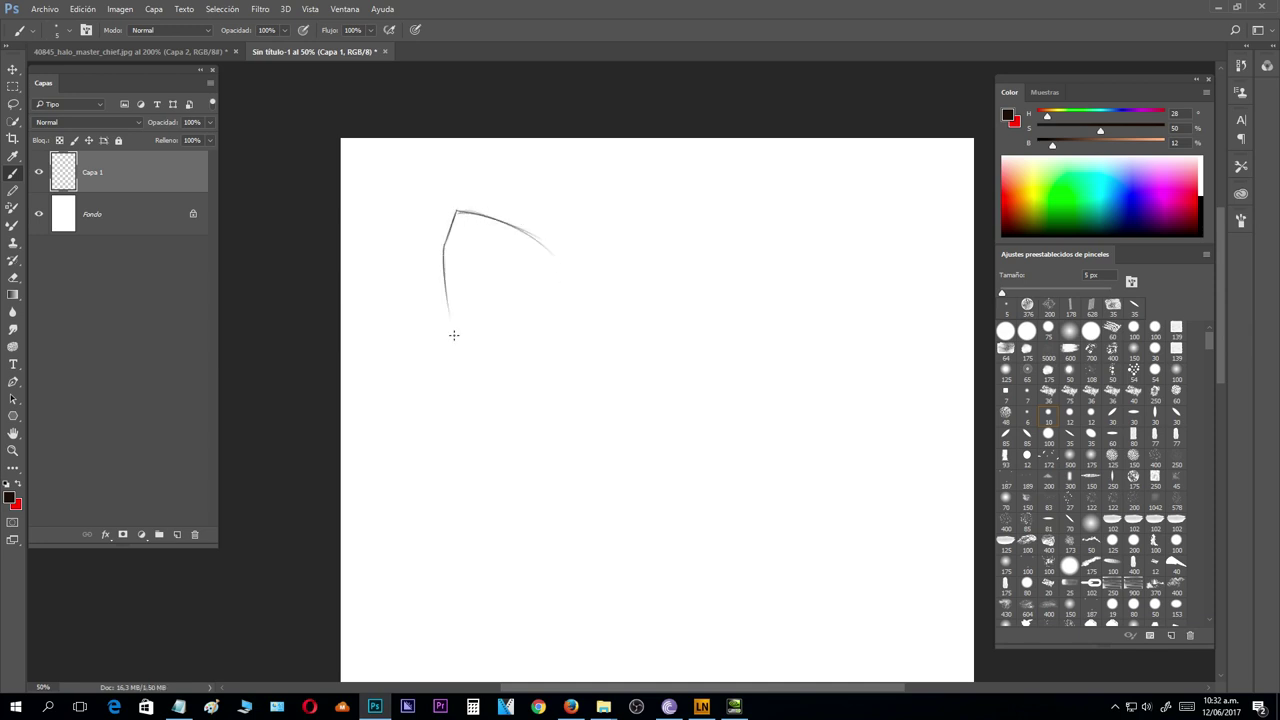
pyautogui.moveTo(548, 249); pyautogui.dragTo(486, 318)
pyautogui.moveTo(447, 294)
pyautogui.mouseDown()
pyautogui.moveTo(495, 314)
pyautogui.moveTo(469, 300)
pyautogui.moveTo(542, 250)
pyautogui.moveTo(494, 314)
pyautogui.mouseUp()
pyautogui.moveTo(549, 250); pyautogui.dragTo(530, 272)
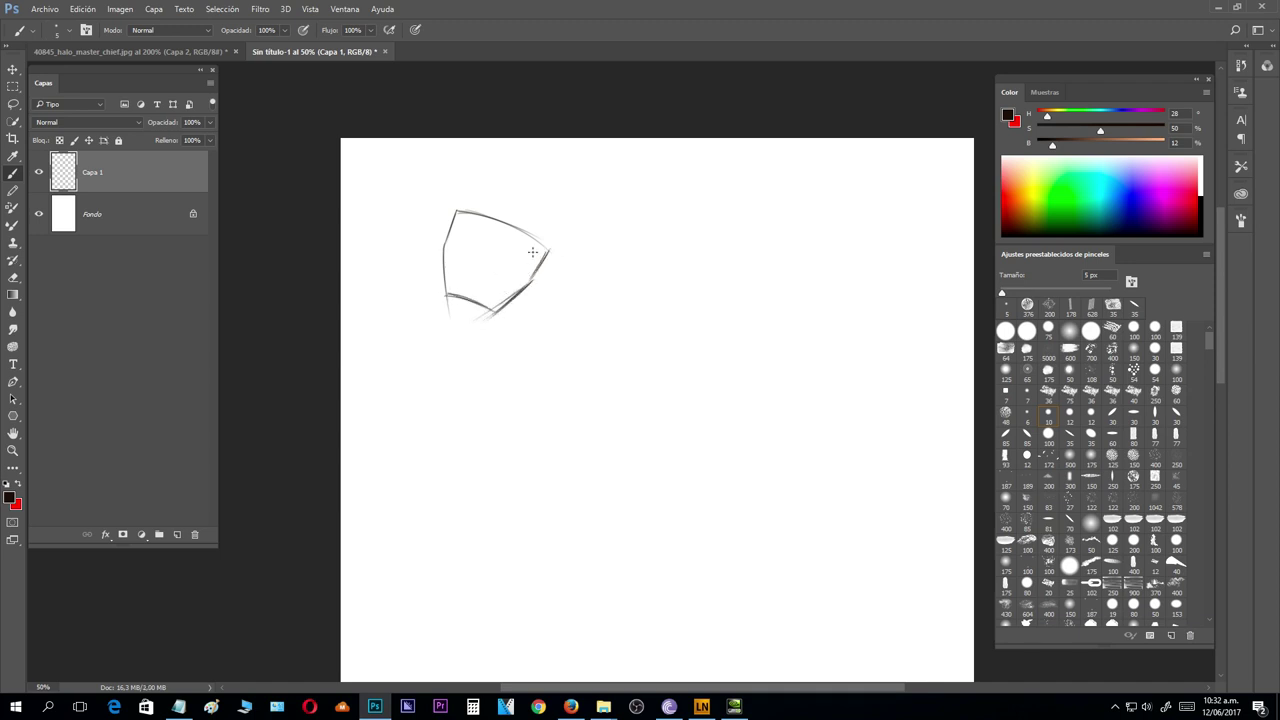
# - Reinforce the sketched plate's side and upper edges and draw a slanted centre axis through it
pyautogui.moveTo(453, 214); pyautogui.dragTo(446, 298)
pyautogui.moveTo(464, 212)
pyautogui.mouseDown()
pyautogui.moveTo(540, 251)
pyautogui.moveTo(531, 279)
pyautogui.mouseUp()
pyautogui.moveTo(531, 174)
pyautogui.mouseDown()
pyautogui.moveTo(437, 370)
pyautogui.moveTo(452, 344)
pyautogui.mouseUp()
pyautogui.moveTo(528, 178); pyautogui.dragTo(472, 300)
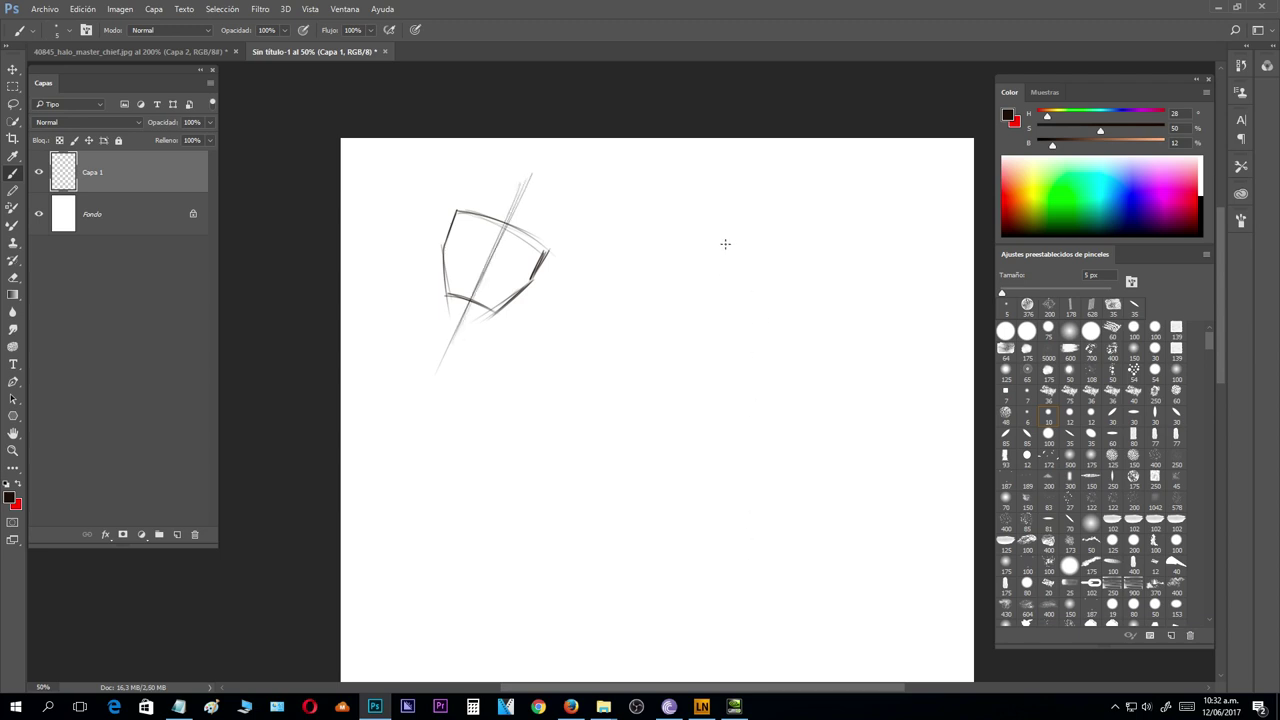
# - Sketch a second plate right of the first, with a sagging top edge, tapered sides and a slanted centre axis
pyautogui.moveTo(737, 234)
pyautogui.mouseDown()
pyautogui.moveTo(662, 354)
pyautogui.moveTo(745, 220)
pyautogui.moveTo(675, 331)
pyautogui.moveTo(704, 291)
pyautogui.moveTo(682, 325)
pyautogui.moveTo(694, 260)
pyautogui.moveTo(699, 283)
pyautogui.moveTo(688, 267)
pyautogui.moveTo(743, 296)
pyautogui.mouseUp()
pyautogui.moveTo(684, 262); pyautogui.dragTo(769, 304)
pyautogui.moveTo(742, 236); pyautogui.dragTo(665, 364)
pyautogui.moveTo(740, 246); pyautogui.dragTo(673, 349)
pyautogui.moveTo(682, 262); pyautogui.dragTo(669, 301)
pyautogui.moveTo(748, 306)
pyautogui.mouseDown()
pyautogui.moveTo(715, 330)
pyautogui.moveTo(731, 319)
pyautogui.moveTo(713, 283)
pyautogui.moveTo(674, 297)
pyautogui.moveTo(719, 293)
pyautogui.moveTo(717, 331)
pyautogui.moveTo(675, 313)
pyautogui.moveTo(705, 340)
pyautogui.mouseUp()
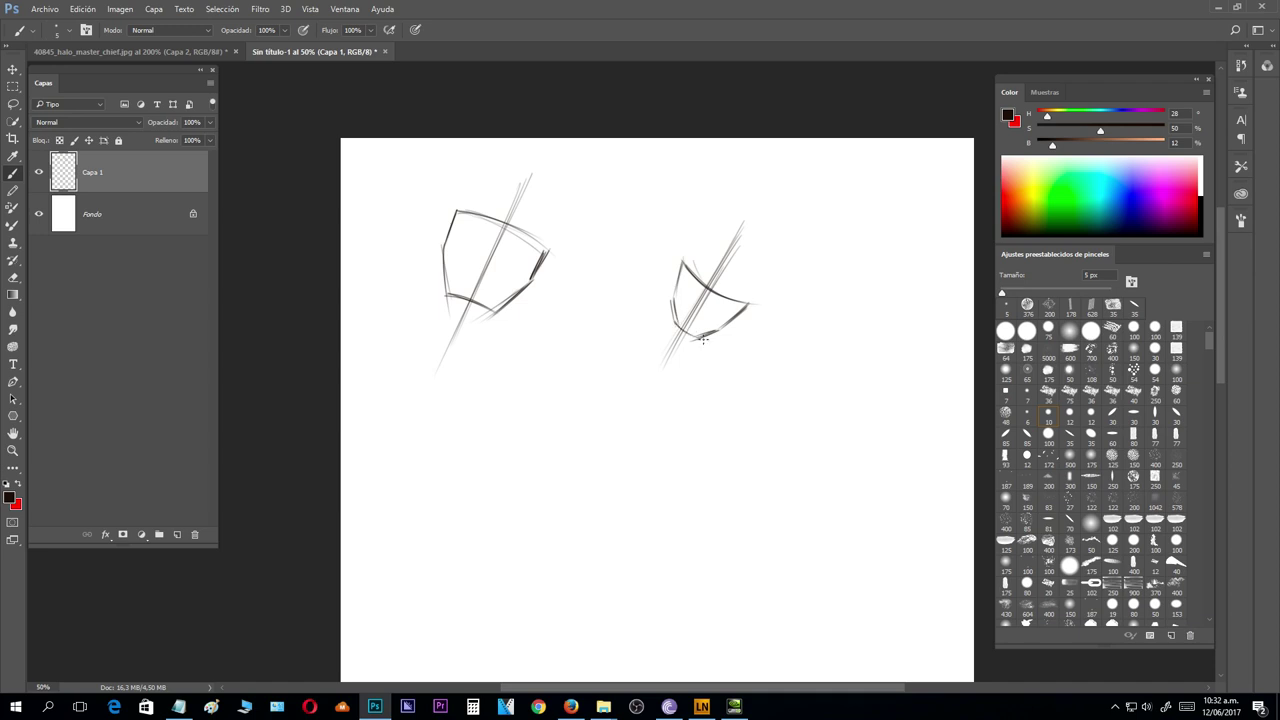
pyautogui.moveTo(675, 296)
pyautogui.mouseDown()
pyautogui.moveTo(683, 265)
pyautogui.moveTo(749, 308)
pyautogui.moveTo(693, 336)
pyautogui.mouseUp()
# - Sketch a smaller third plate between the other two, tilted the opposite way around its own axis, and retouch the first plate's upper edge
pyautogui.moveTo(573, 293); pyautogui.dragTo(613, 418)
pyautogui.moveTo(591, 324)
pyautogui.mouseDown()
pyautogui.moveTo(562, 340)
pyautogui.moveTo(620, 318)
pyautogui.moveTo(543, 356)
pyautogui.moveTo(621, 332)
pyautogui.moveTo(631, 353)
pyautogui.mouseUp()
pyautogui.moveTo(547, 351); pyautogui.dragTo(563, 382)
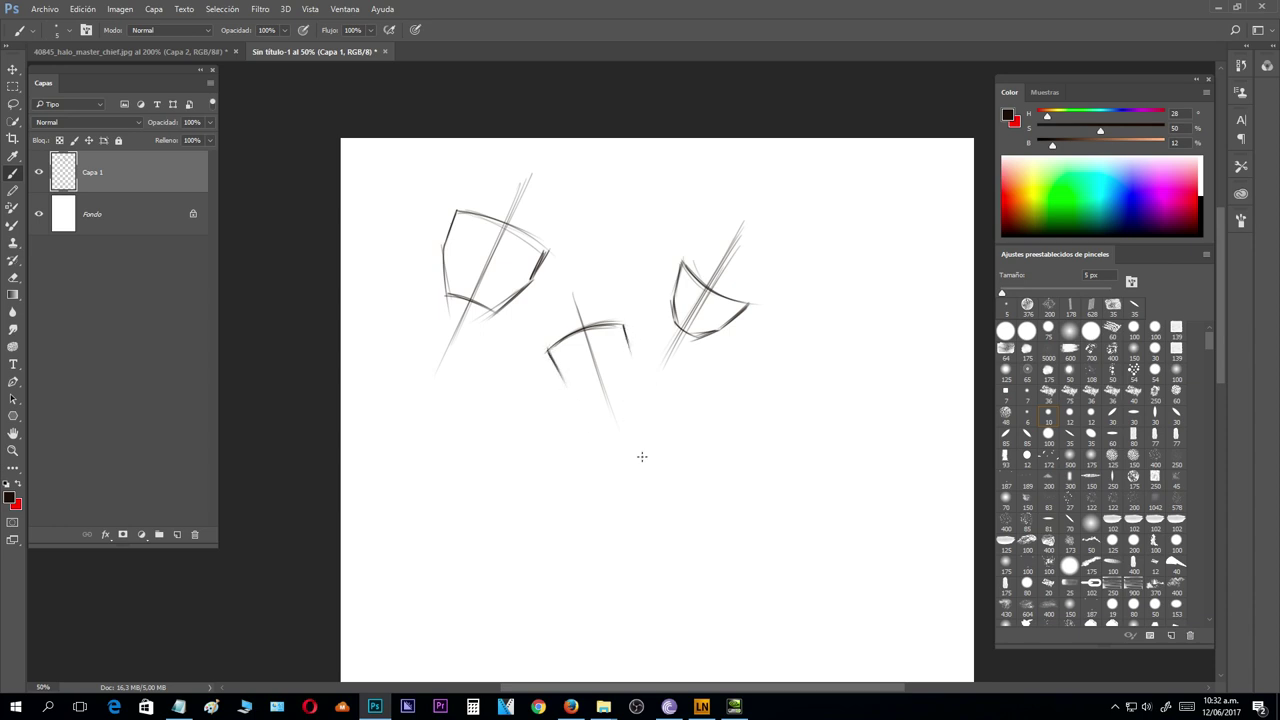
pyautogui.moveTo(622, 326)
pyautogui.mouseDown()
pyautogui.moveTo(620, 378)
pyautogui.moveTo(567, 383)
pyautogui.moveTo(591, 399)
pyautogui.moveTo(566, 382)
pyautogui.moveTo(586, 395)
pyautogui.moveTo(600, 394)
pyautogui.mouseUp()
pyautogui.moveTo(552, 346)
pyautogui.mouseDown()
pyautogui.moveTo(631, 317)
pyautogui.moveTo(631, 353)
pyautogui.moveTo(550, 347)
pyautogui.moveTo(566, 382)
pyautogui.mouseUp()
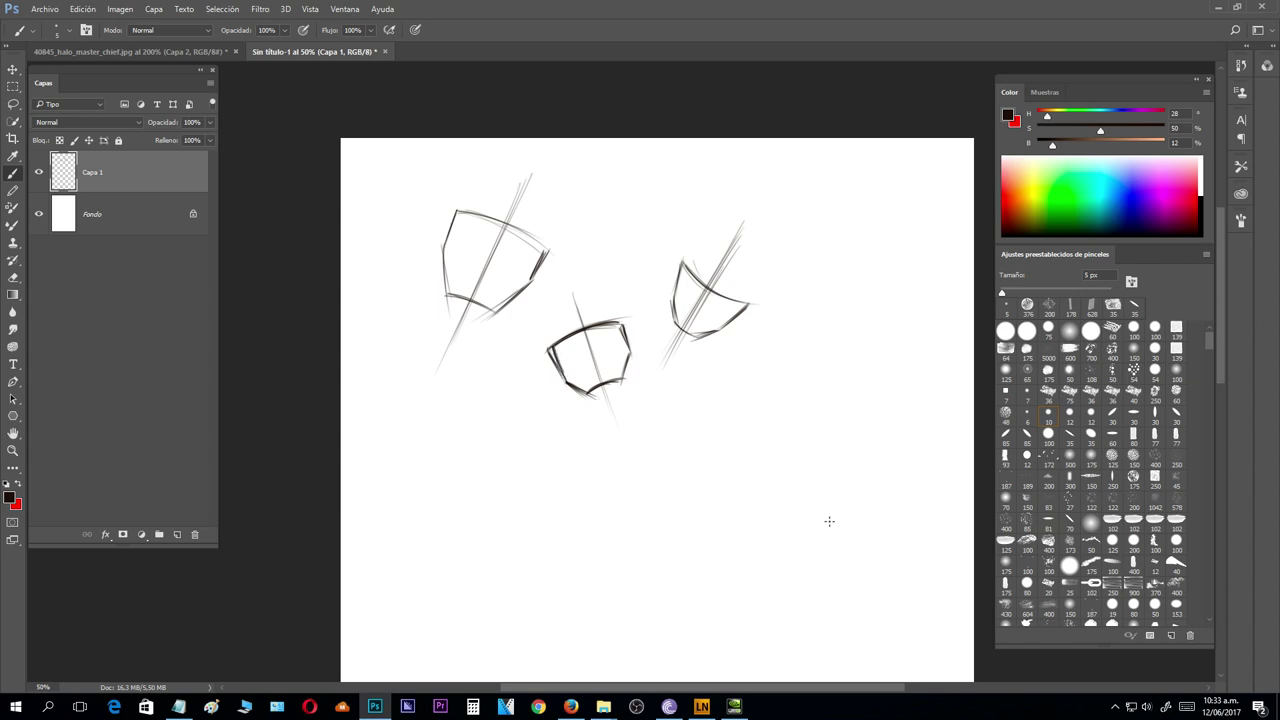
pyautogui.moveTo(553, 356); pyautogui.dragTo(580, 387)
pyautogui.moveTo(468, 213); pyautogui.dragTo(548, 252)
pyautogui.moveTo(527, 232); pyautogui.dragTo(506, 283)
# - In 40845_halo_master_chief.jpg, outline the drawn figure's upper shoulder plate in red and mark its slanted centre axis
pyautogui.click(170, 51)
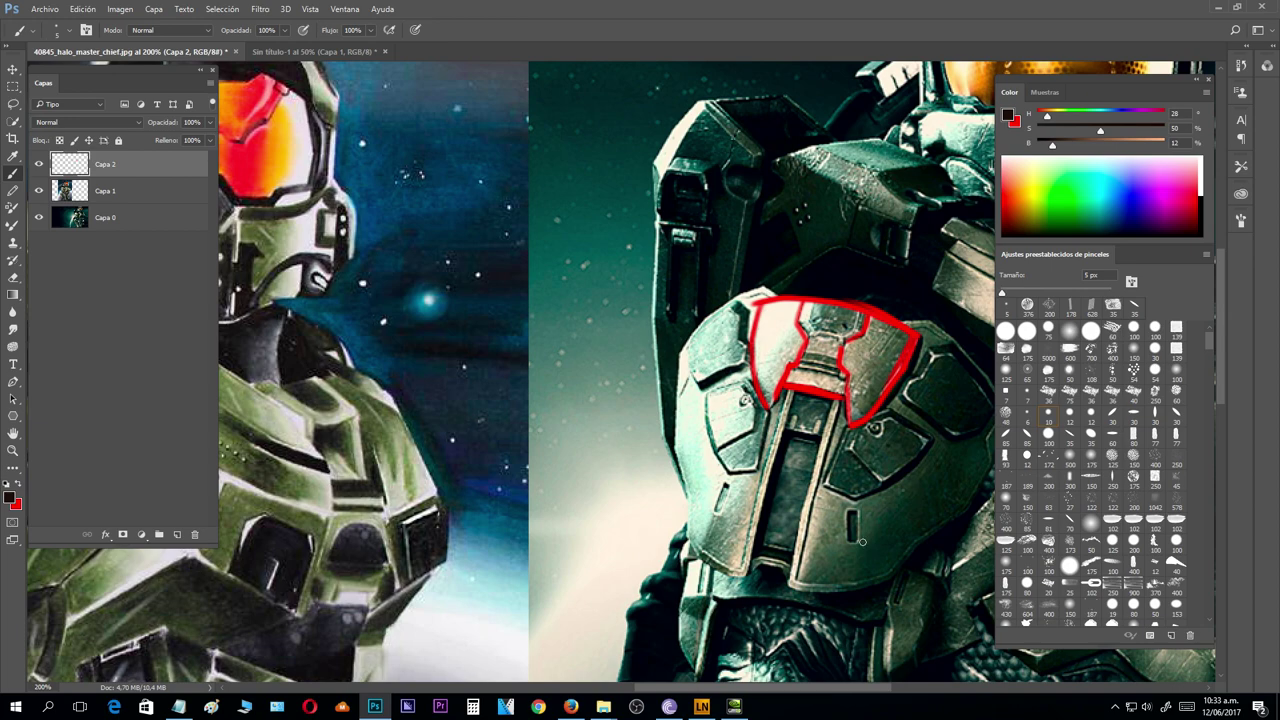
pyautogui.moveTo(563, 456); pyautogui.dragTo(848, 443)
pyautogui.moveTo(598, 445); pyautogui.dragTo(763, 461)
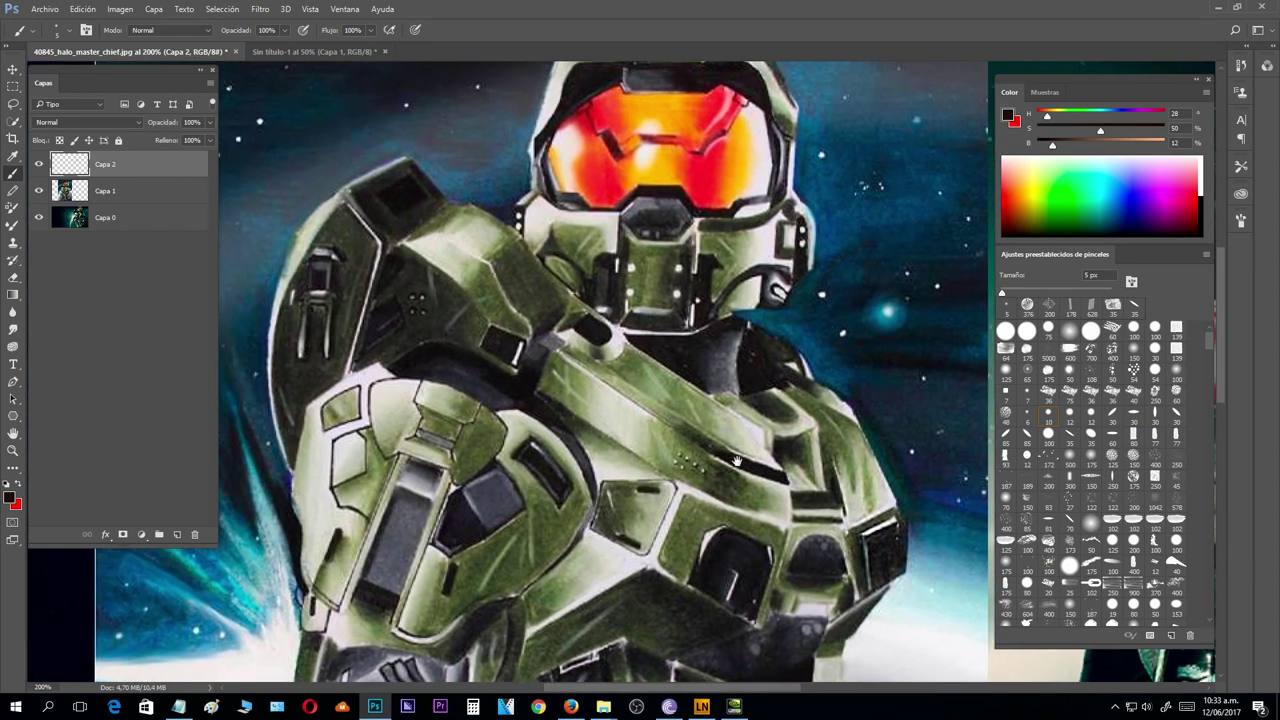
pyautogui.hscroll(-5, 762, 460)
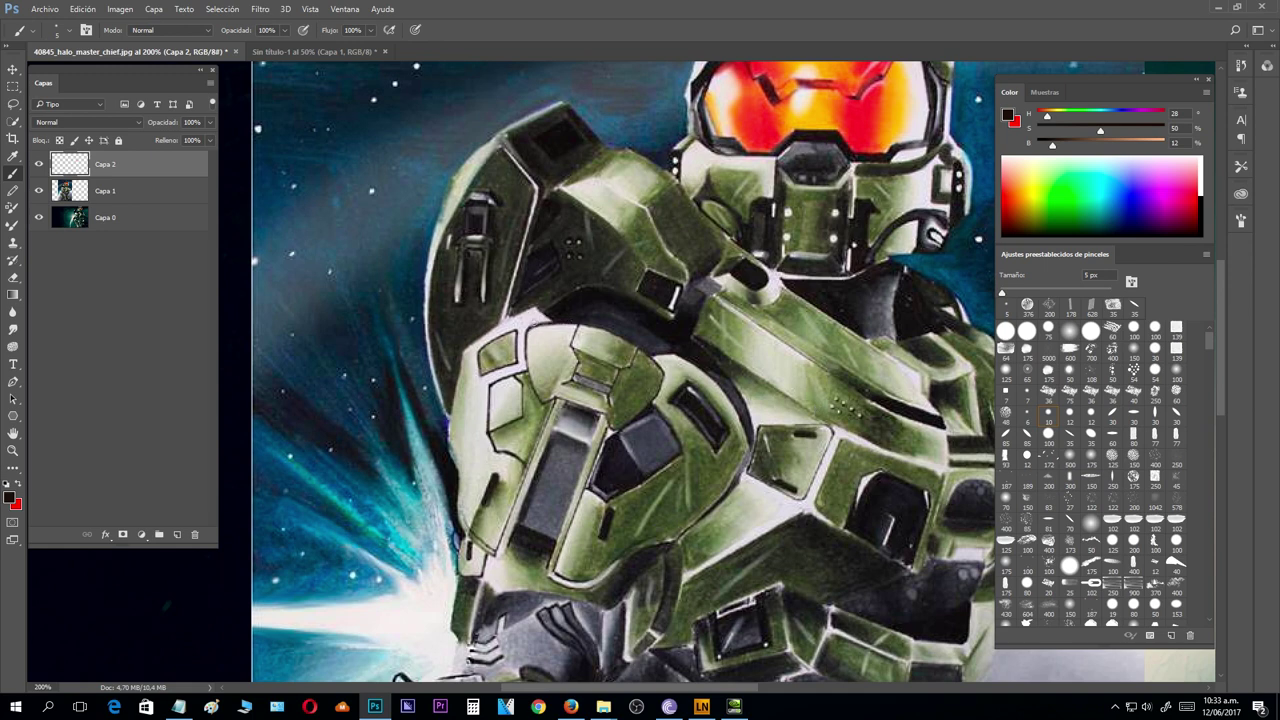
pyautogui.press('x')
pyautogui.moveTo(525, 328)
pyautogui.mouseDown()
pyautogui.moveTo(591, 320)
pyautogui.moveTo(552, 318)
pyautogui.moveTo(648, 353)
pyautogui.moveTo(616, 332)
pyautogui.moveTo(668, 379)
pyautogui.mouseUp()
pyautogui.moveTo(527, 329); pyautogui.dragTo(542, 399)
pyautogui.moveTo(666, 381)
pyautogui.mouseDown()
pyautogui.moveTo(628, 412)
pyautogui.moveTo(563, 400)
pyautogui.mouseUp()
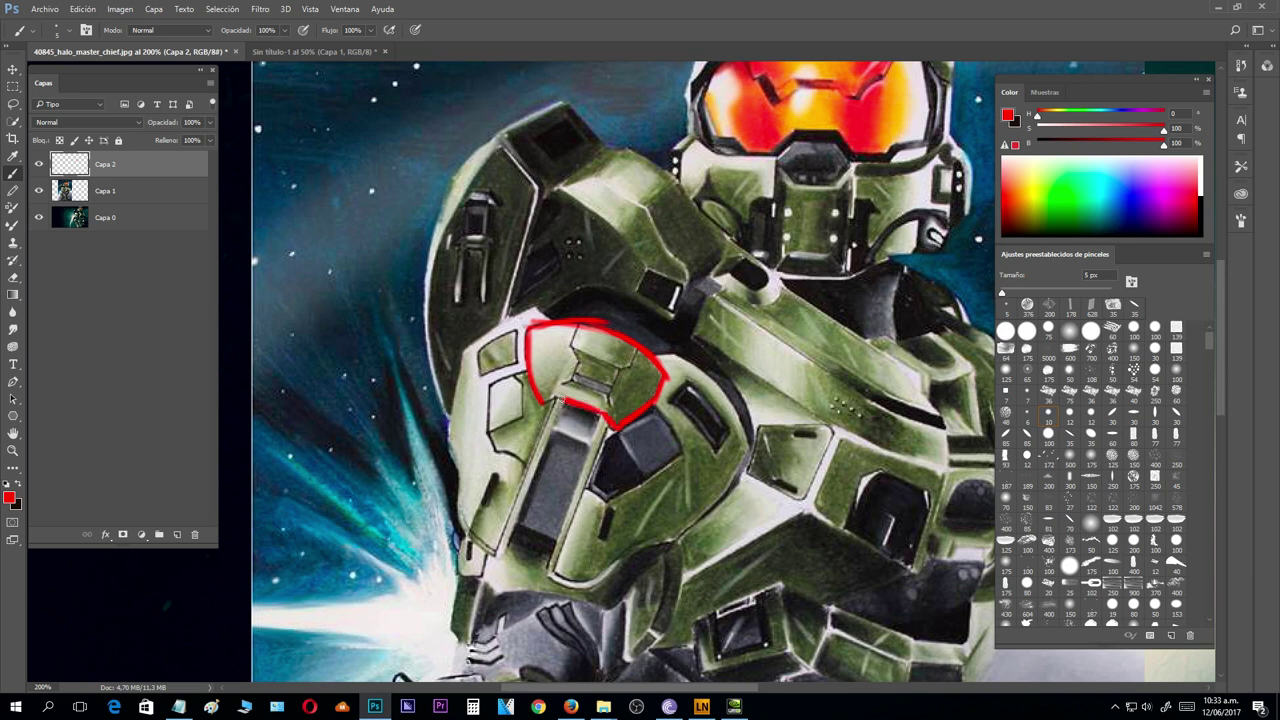
pyautogui.moveTo(622, 302); pyautogui.dragTo(568, 468)
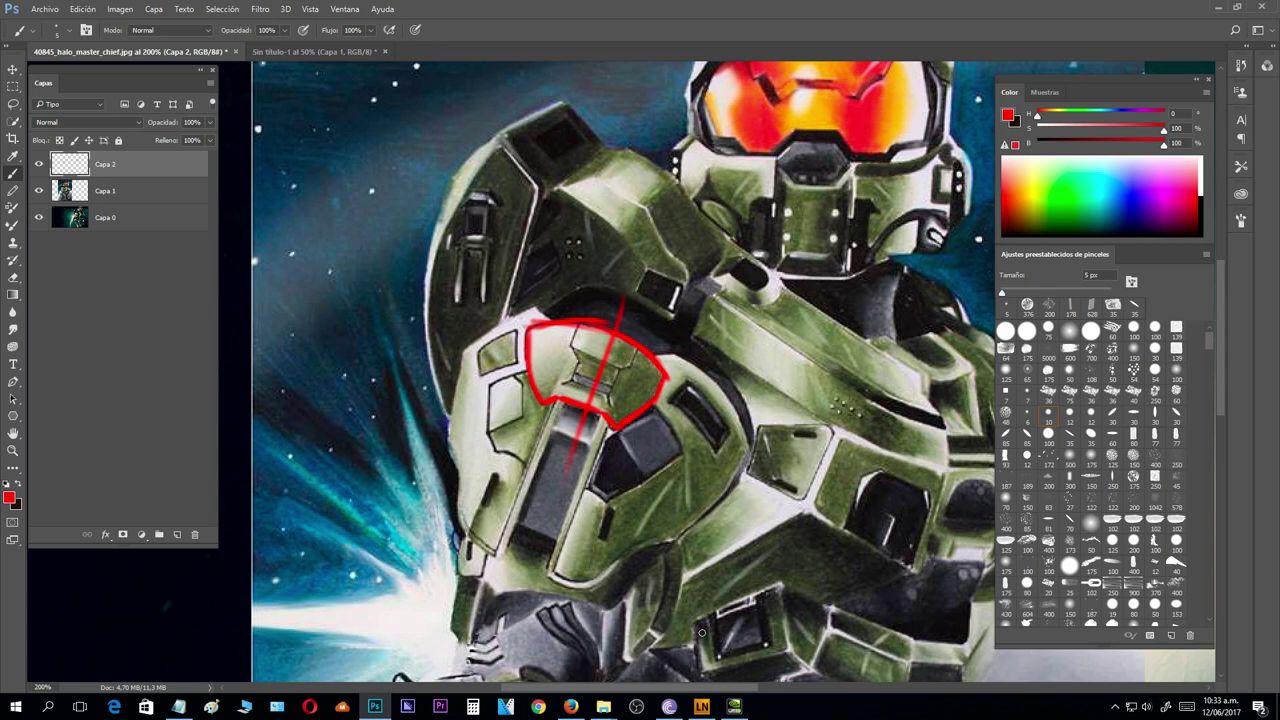
pyautogui.moveTo(536, 320); pyautogui.dragTo(525, 345)
# - In Sin título-1, sketch in black the arched upper edge and angled side edges of a larger fourth plate right of the others
pyautogui.click(316, 51)
pyautogui.click(22, 484)
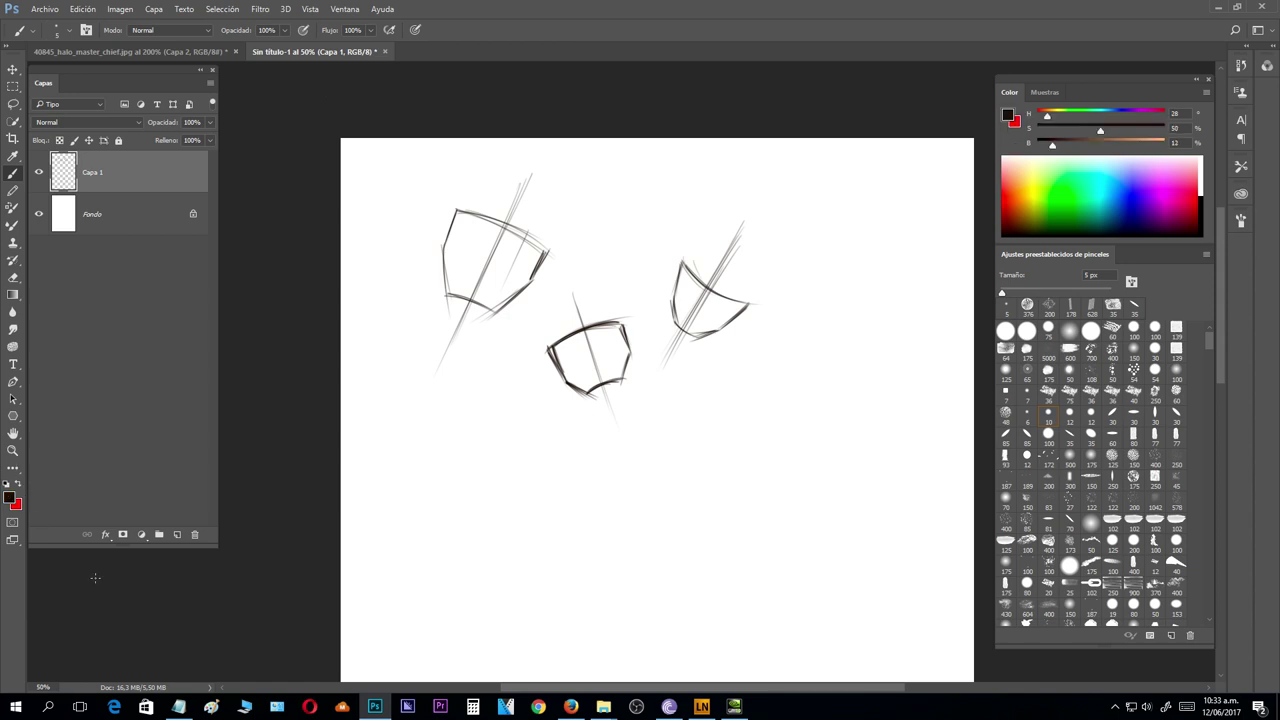
pyautogui.hotkey('ctrl', '+')
pyautogui.moveTo(845, 315)
pyautogui.mouseDown()
pyautogui.moveTo(617, 360)
pyautogui.moveTo(596, 339)
pyautogui.moveTo(783, 369)
pyautogui.moveTo(700, 314)
pyautogui.moveTo(720, 320)
pyautogui.mouseUp()
pyautogui.moveTo(714, 252)
pyautogui.mouseDown()
pyautogui.moveTo(794, 267)
pyautogui.moveTo(843, 306)
pyautogui.mouseUp()
pyautogui.moveTo(760, 267); pyautogui.dragTo(872, 340)
pyautogui.moveTo(712, 253); pyautogui.dragTo(698, 330)
pyautogui.moveTo(870, 342)
pyautogui.mouseDown()
pyautogui.moveTo(804, 392)
pyautogui.moveTo(862, 351)
pyautogui.moveTo(786, 400)
pyautogui.mouseUp()
pyautogui.moveTo(747, 257)
pyautogui.mouseDown()
pyautogui.moveTo(856, 326)
pyautogui.moveTo(865, 348)
pyautogui.mouseUp()
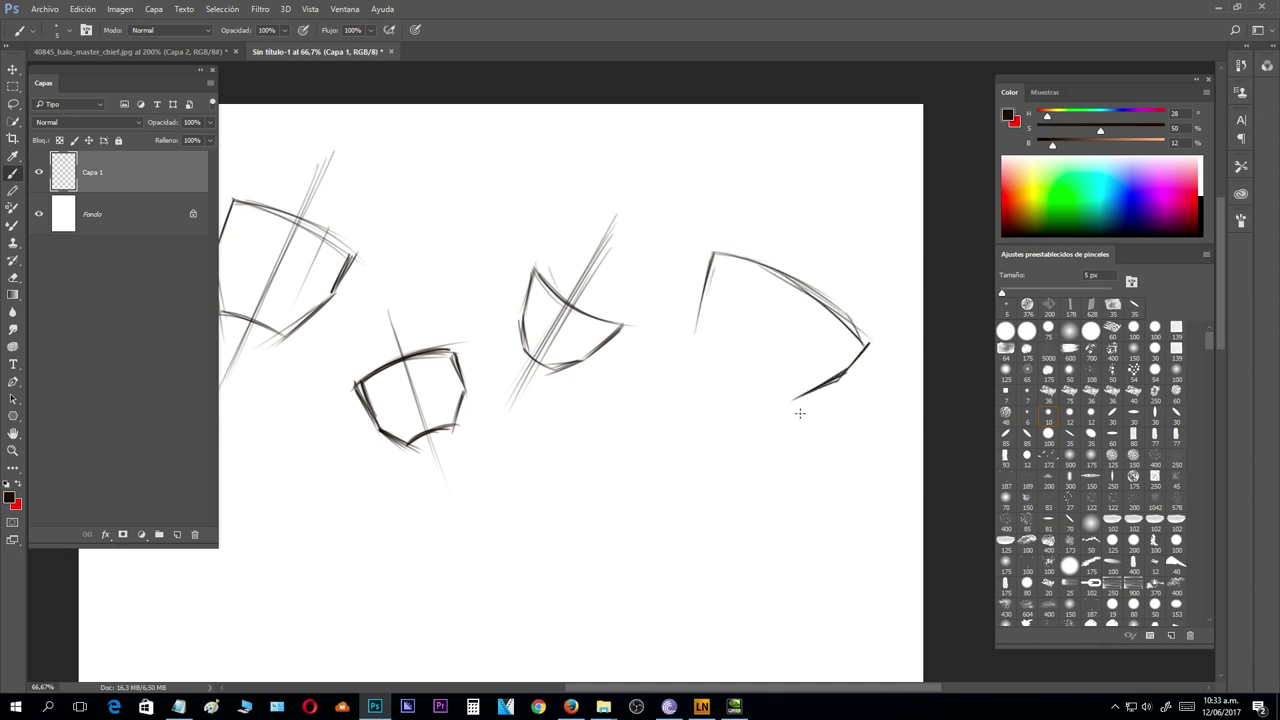
# - Close the fourth plate with its tapered left side and curved lower edge, and draw a slanted centre axis through it
pyautogui.moveTo(790, 398)
pyautogui.mouseDown()
pyautogui.moveTo(734, 381)
pyautogui.moveTo(793, 404)
pyautogui.moveTo(697, 318)
pyautogui.mouseUp()
pyautogui.moveTo(716, 362); pyautogui.dragTo(698, 322)
pyautogui.moveTo(732, 385)
pyautogui.mouseDown()
pyautogui.moveTo(698, 327)
pyautogui.moveTo(711, 260)
pyautogui.mouseUp()
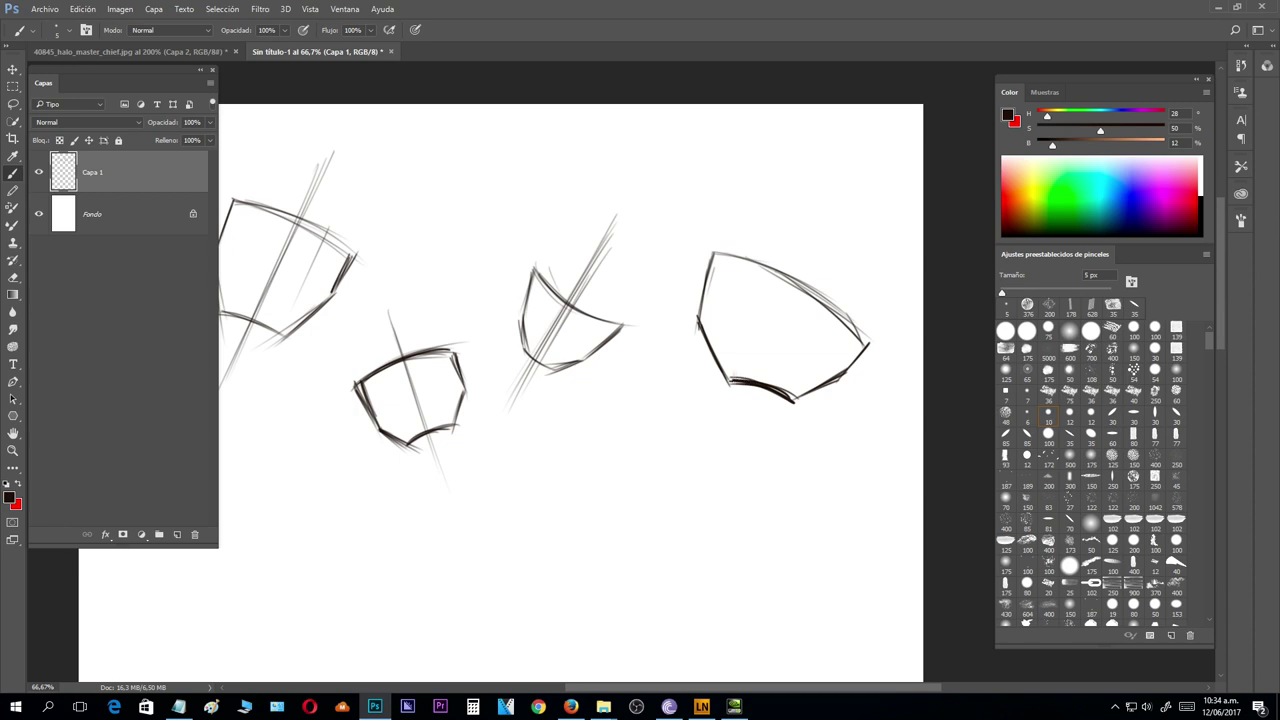
pyautogui.moveTo(848, 376); pyautogui.dragTo(793, 403)
pyautogui.moveTo(862, 342)
pyautogui.mouseDown()
pyautogui.moveTo(748, 266)
pyautogui.moveTo(735, 478)
pyautogui.mouseUp()
pyautogui.moveTo(822, 244)
pyautogui.mouseDown()
pyautogui.moveTo(746, 460)
pyautogui.moveTo(846, 242)
pyautogui.moveTo(742, 466)
pyautogui.mouseUp()
pyautogui.moveTo(742, 464); pyautogui.dragTo(834, 240)
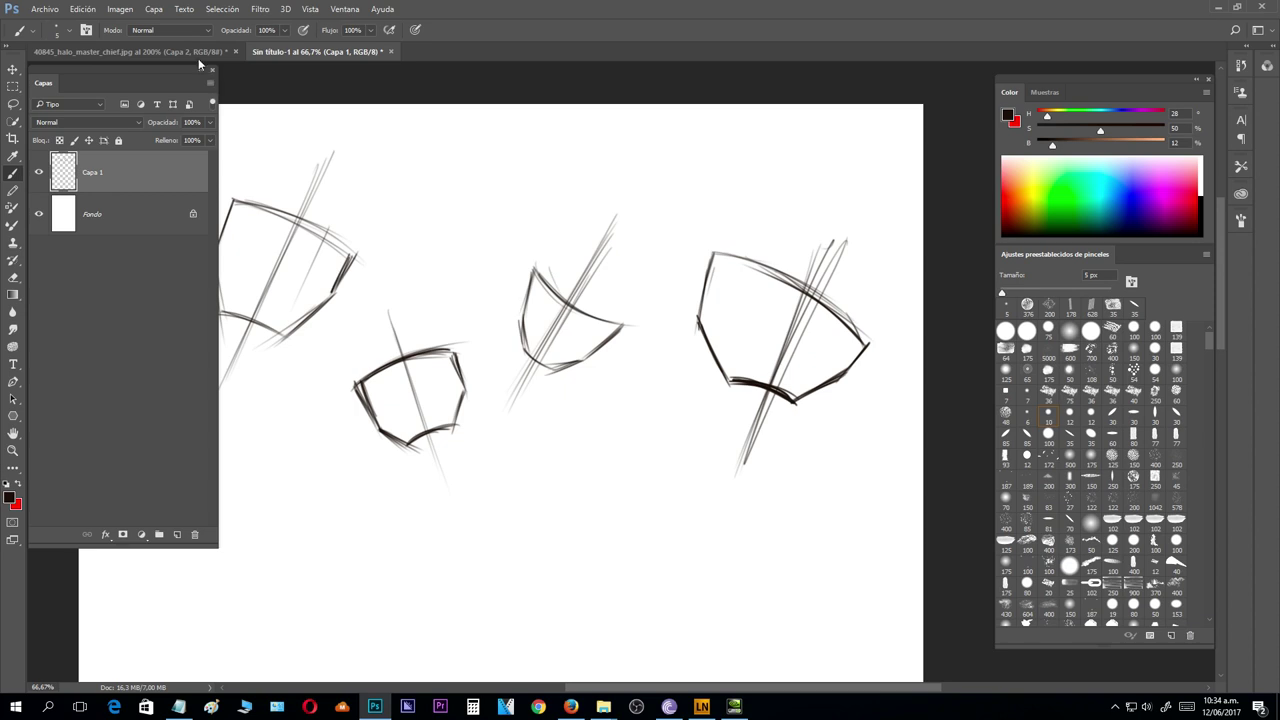
# - In 40845_halo_master_chief.jpg, outline the whole shoulder guard of the reference photo in red and undo that outline
pyautogui.click(200, 53)
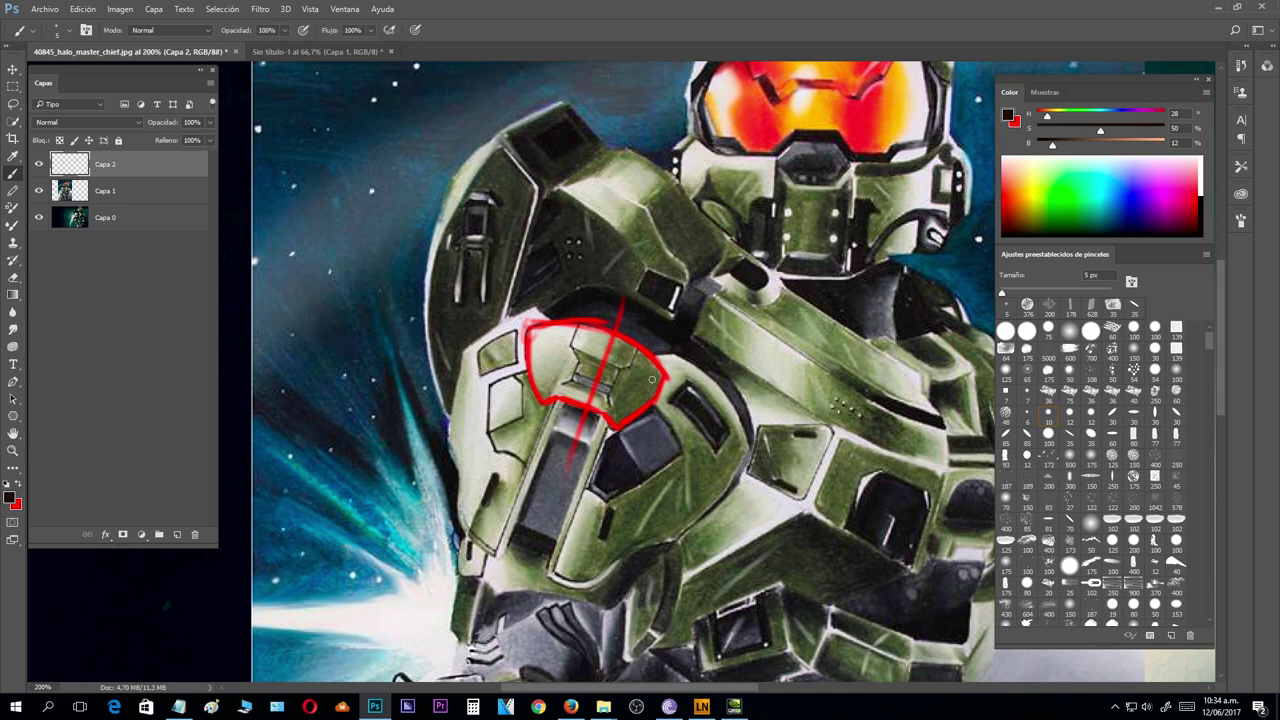
pyautogui.moveTo(652, 379); pyautogui.dragTo(261, 420)
pyautogui.moveTo(681, 505); pyautogui.dragTo(413, 528)
pyautogui.moveTo(640, 559); pyautogui.dragTo(554, 551)
pyautogui.hscroll(3, 552, 550)
pyautogui.scroll(-1, 484, 532)
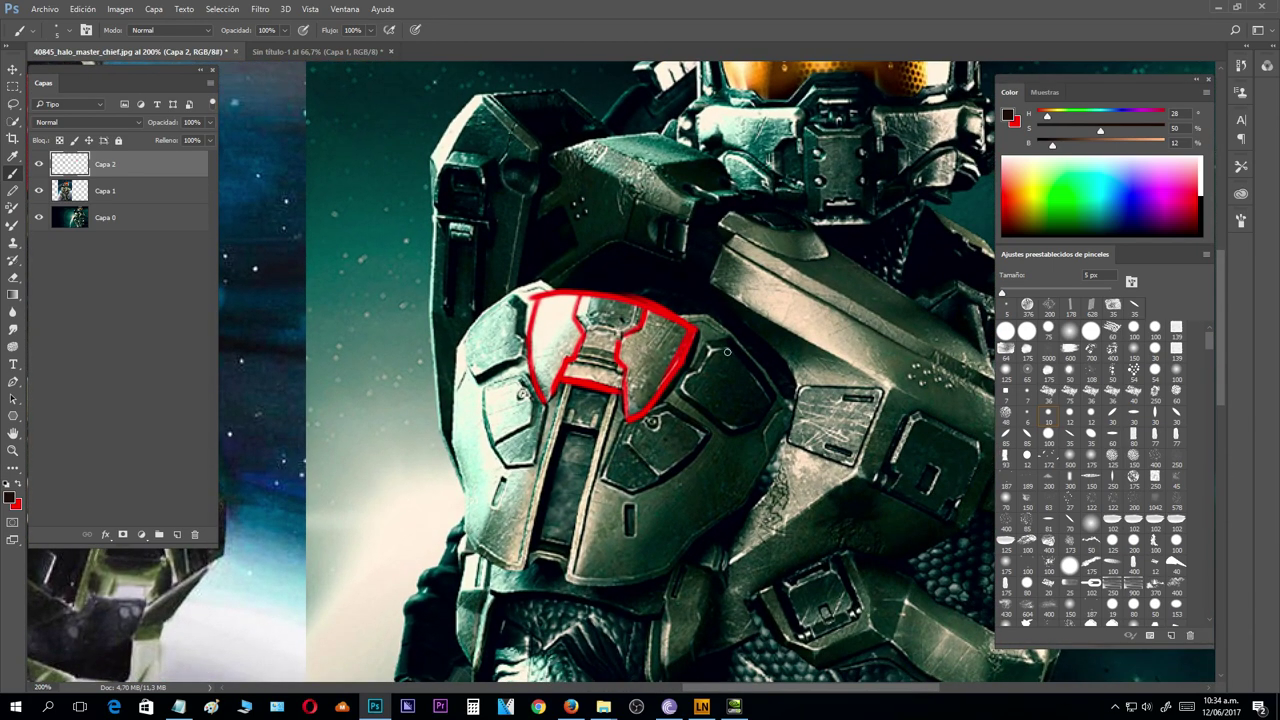
pyautogui.click(18, 484)
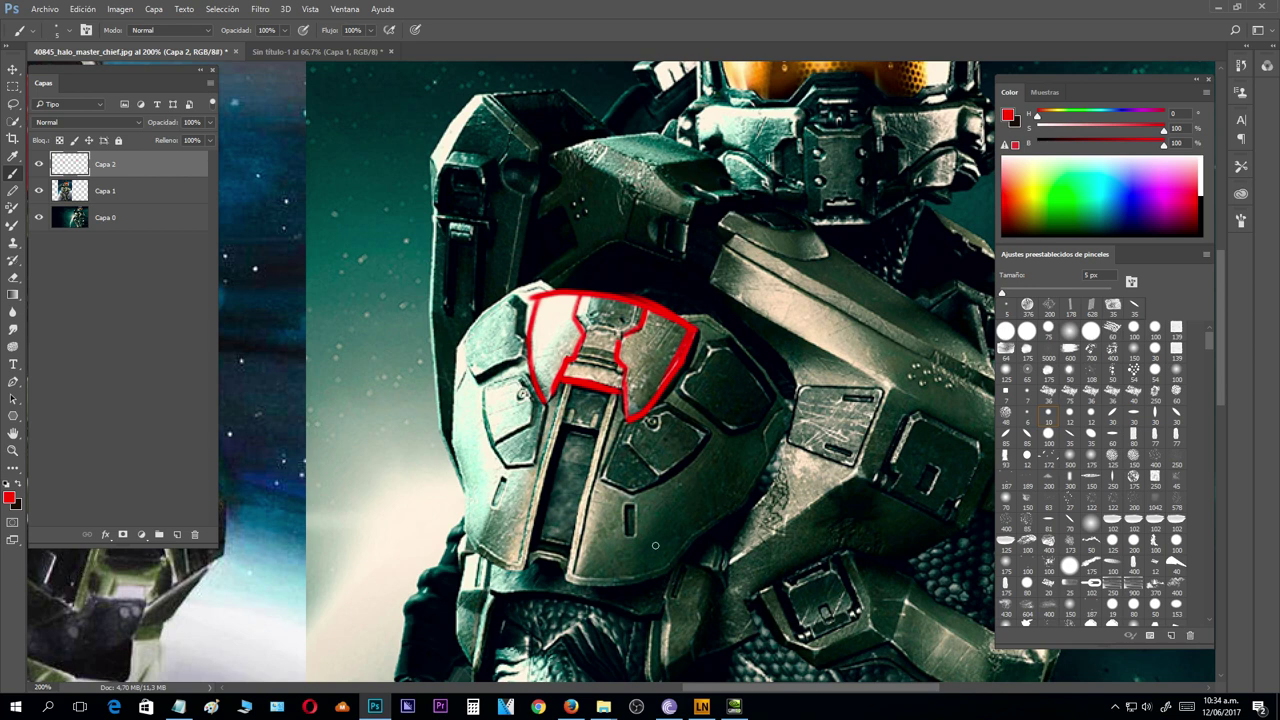
pyautogui.moveTo(706, 318)
pyautogui.mouseDown()
pyautogui.moveTo(790, 400)
pyautogui.moveTo(786, 430)
pyautogui.moveTo(688, 550)
pyautogui.moveTo(616, 578)
pyautogui.moveTo(567, 582)
pyautogui.moveTo(470, 542)
pyautogui.moveTo(459, 340)
pyautogui.mouseUp()
pyautogui.hotkey('ctrl', 'alt', 'z')
pyautogui.hotkey('ctrl', 'alt', 'z')
pyautogui.hotkey('ctrl', 'alt', 'z')
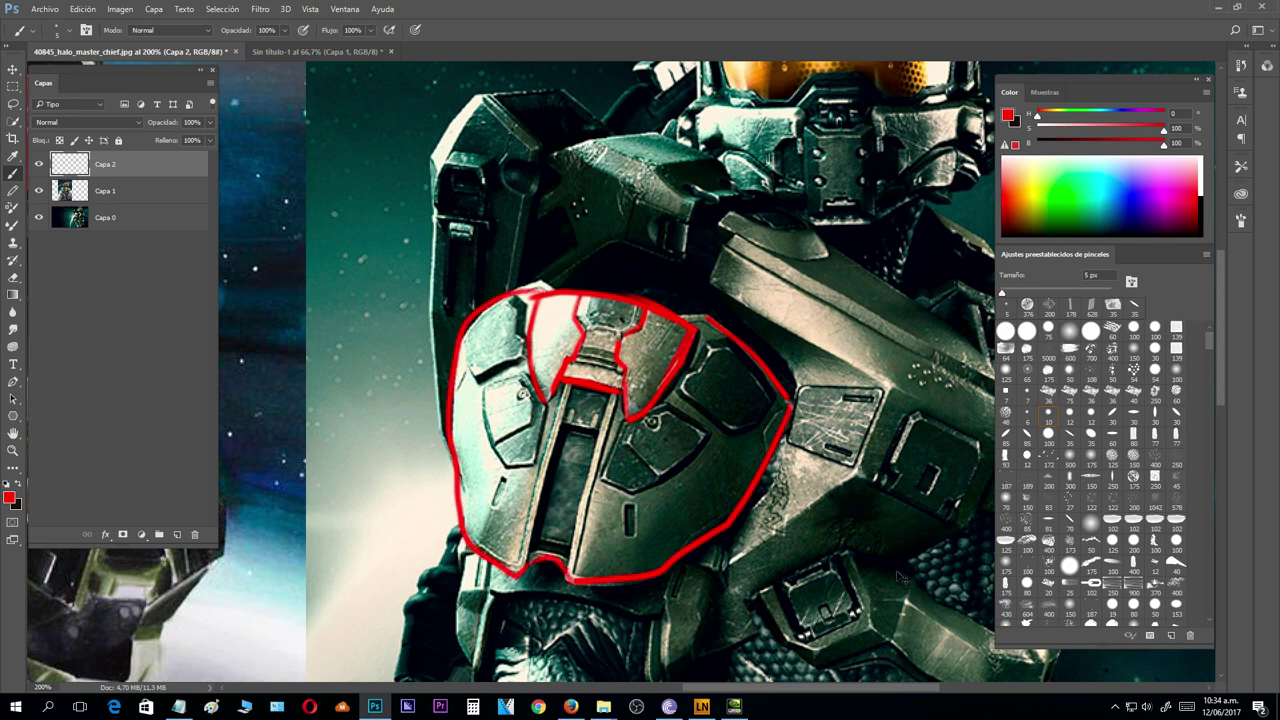
pyautogui.hotkey('ctrl', 'alt', 'z')
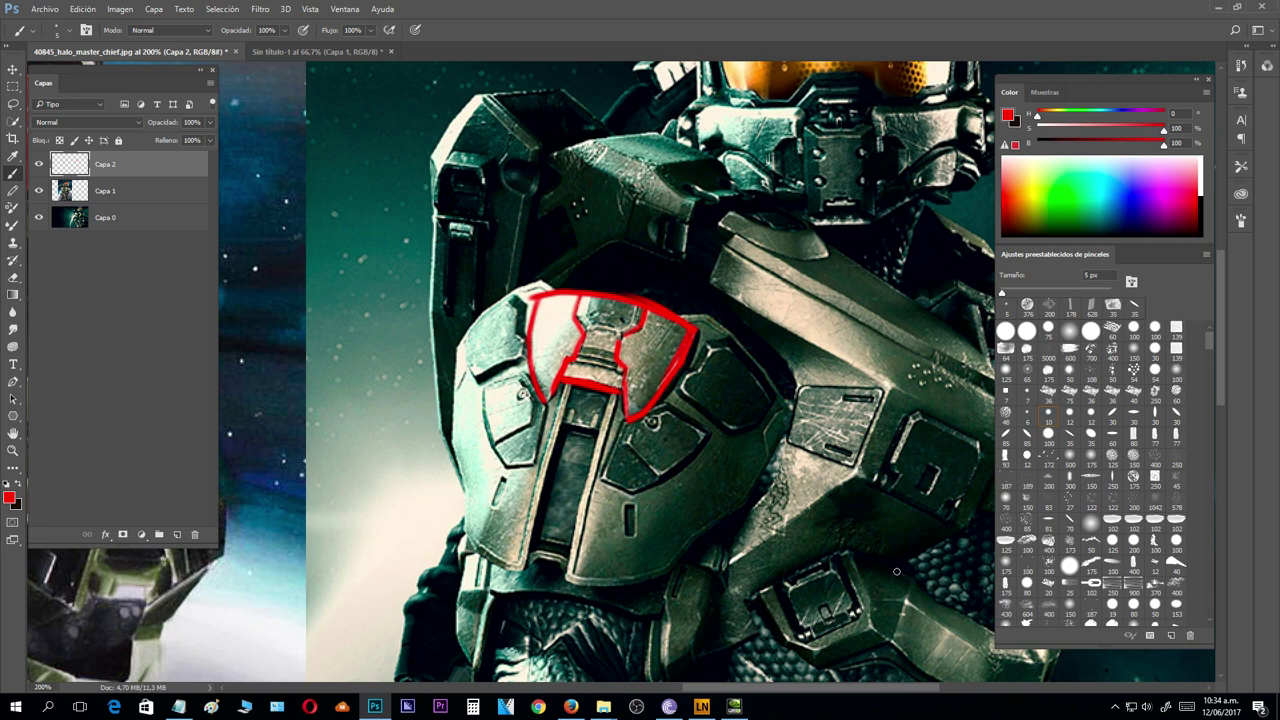
# - In Sin título-1, sketch in black a large shoulder guard below the plates, with an arched upper edge and angular tapered sides
pyautogui.click(318, 51)
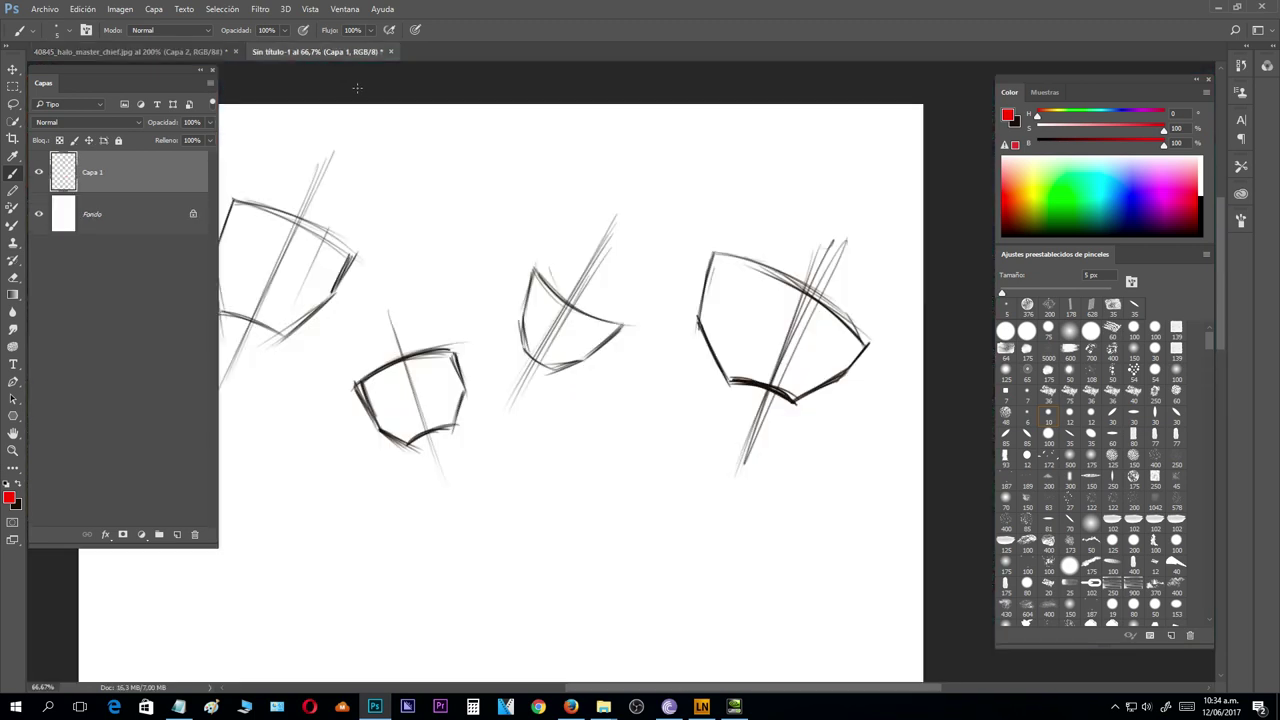
pyautogui.click(18, 484)
pyautogui.moveTo(402, 514)
pyautogui.mouseDown()
pyautogui.moveTo(726, 365)
pyautogui.moveTo(685, 355)
pyautogui.mouseUp()
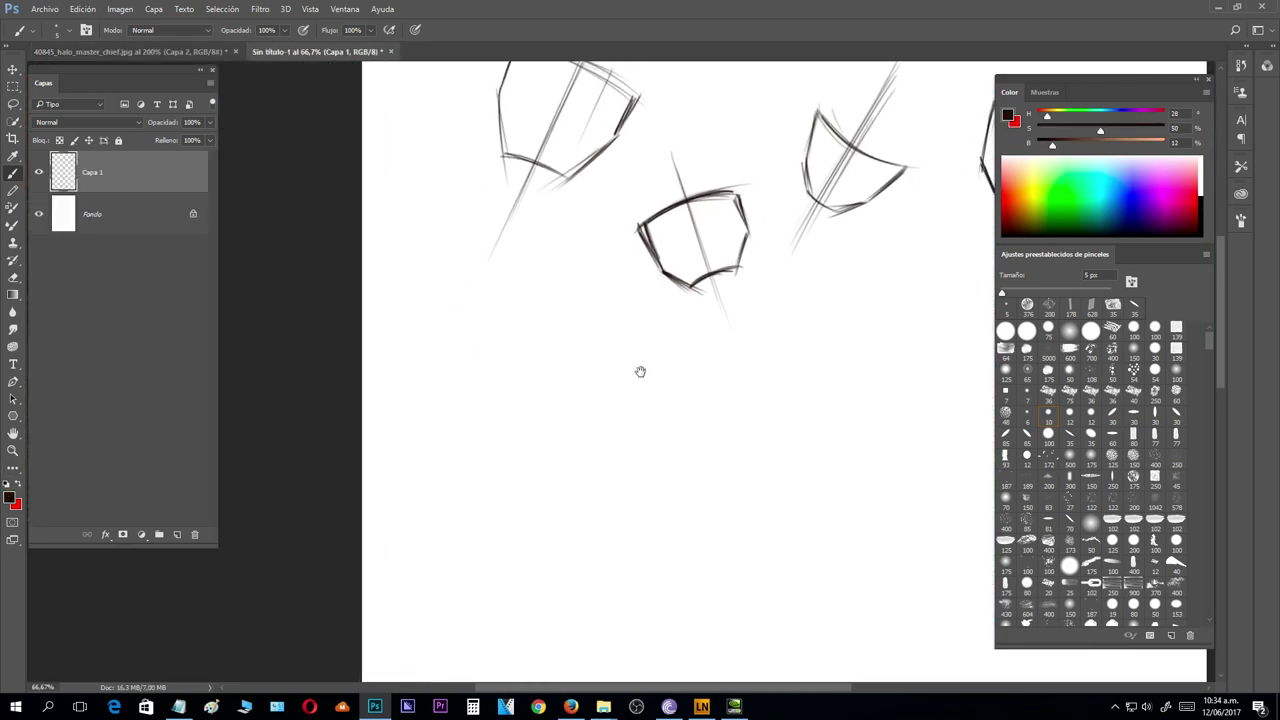
pyautogui.moveTo(511, 326)
pyautogui.mouseDown()
pyautogui.moveTo(666, 373)
pyautogui.moveTo(696, 414)
pyautogui.moveTo(586, 332)
pyautogui.moveTo(698, 414)
pyautogui.mouseUp()
pyautogui.moveTo(590, 336)
pyautogui.mouseDown()
pyautogui.moveTo(655, 394)
pyautogui.moveTo(656, 459)
pyautogui.mouseUp()
pyautogui.moveTo(699, 412)
pyautogui.mouseDown()
pyautogui.moveTo(646, 475)
pyautogui.moveTo(595, 504)
pyautogui.mouseUp()
pyautogui.moveTo(505, 317); pyautogui.dragTo(490, 378)
pyautogui.moveTo(490, 378); pyautogui.dragTo(492, 428)
pyautogui.moveTo(491, 380); pyautogui.dragTo(488, 434)
pyautogui.moveTo(692, 420); pyautogui.dragTo(593, 501)
pyautogui.moveTo(640, 472)
pyautogui.mouseDown()
pyautogui.moveTo(592, 497)
pyautogui.moveTo(602, 492)
pyautogui.mouseUp()
pyautogui.moveTo(687, 418); pyautogui.dragTo(652, 464)
pyautogui.moveTo(504, 338); pyautogui.dragTo(490, 376)
pyautogui.moveTo(491, 374)
pyautogui.mouseDown()
pyautogui.moveTo(490, 446)
pyautogui.moveTo(590, 500)
pyautogui.mouseUp()
pyautogui.moveTo(518, 476); pyautogui.dragTo(494, 450)
# - Draw a long slanted centre axis through the new shoulder guard with several light strokes
pyautogui.moveTo(670, 246); pyautogui.dragTo(511, 523)
pyautogui.moveTo(650, 285); pyautogui.dragTo(494, 574)
pyautogui.moveTo(656, 262); pyautogui.dragTo(572, 418)
pyautogui.moveTo(654, 278); pyautogui.dragTo(586, 392)
# - Draw the two parallel edges of a narrow strip along the guard's axis and check the reference photo
pyautogui.moveTo(524, 474); pyautogui.dragTo(584, 366)
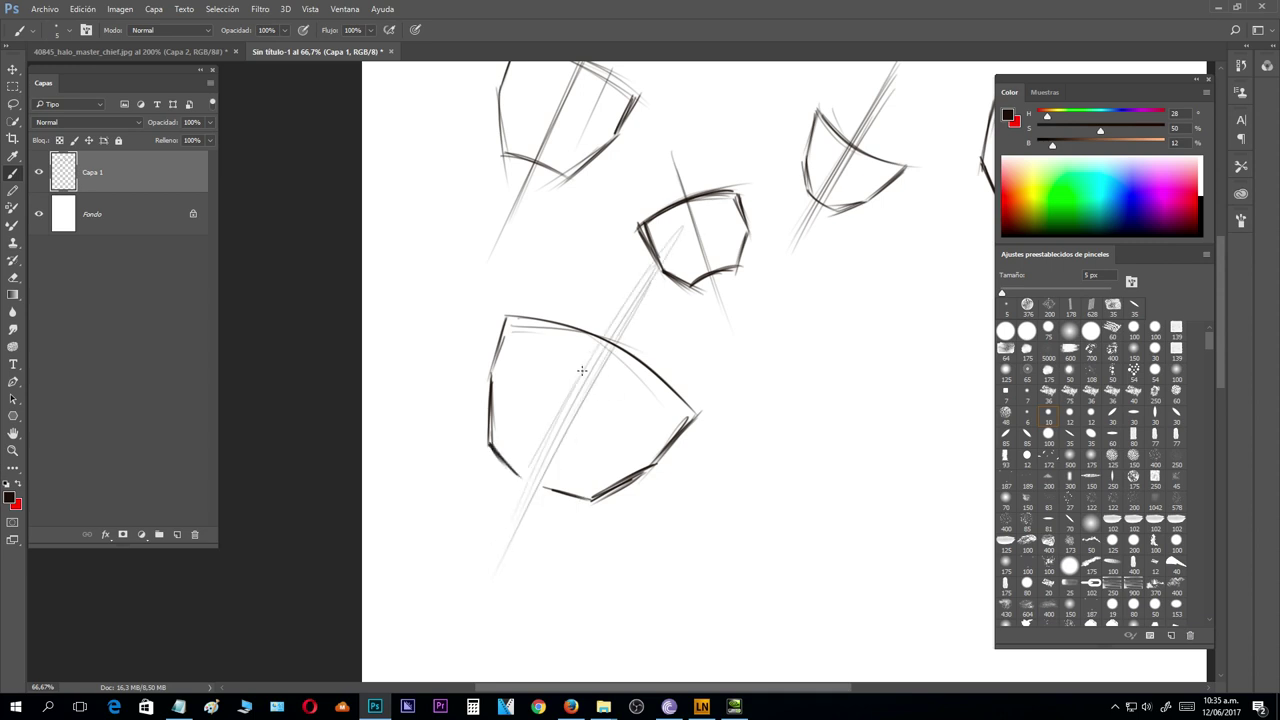
pyautogui.moveTo(526, 468); pyautogui.dragTo(605, 334)
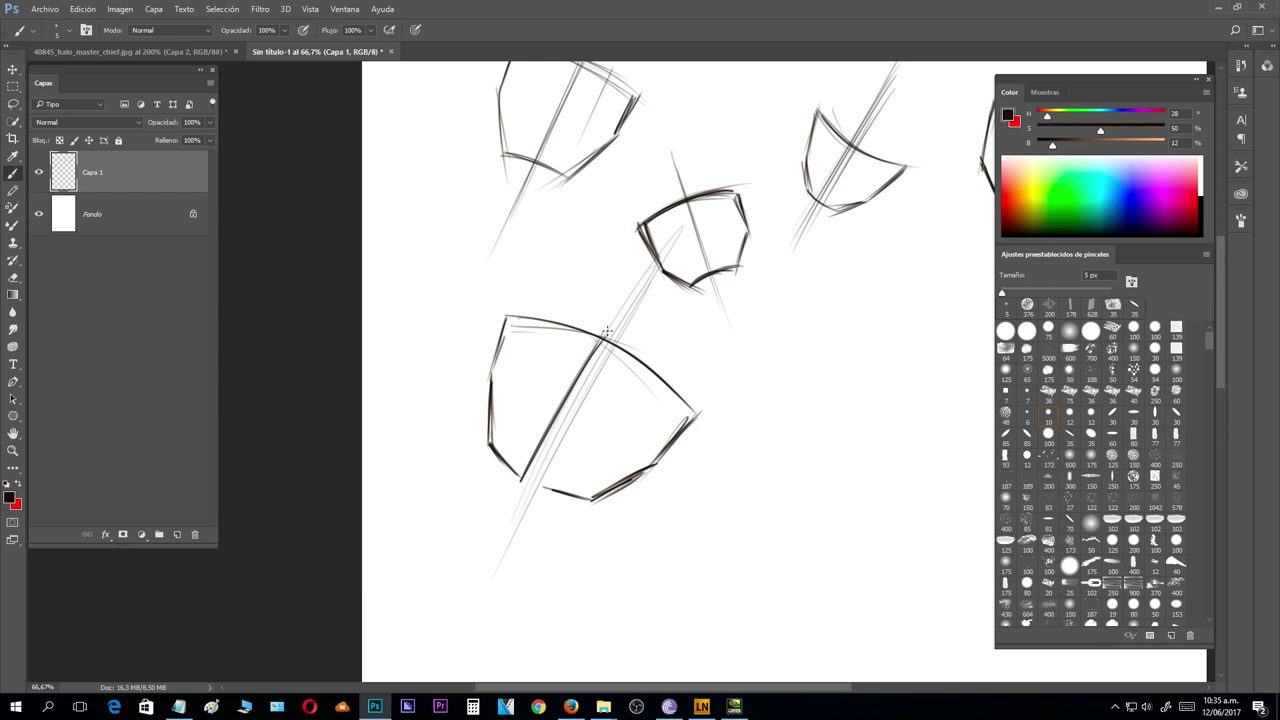
pyautogui.moveTo(547, 486); pyautogui.dragTo(618, 352)
pyautogui.moveTo(548, 485)
pyautogui.mouseDown()
pyautogui.moveTo(620, 342)
pyautogui.moveTo(568, 398)
pyautogui.mouseUp()
pyautogui.moveTo(598, 339); pyautogui.dragTo(553, 428)
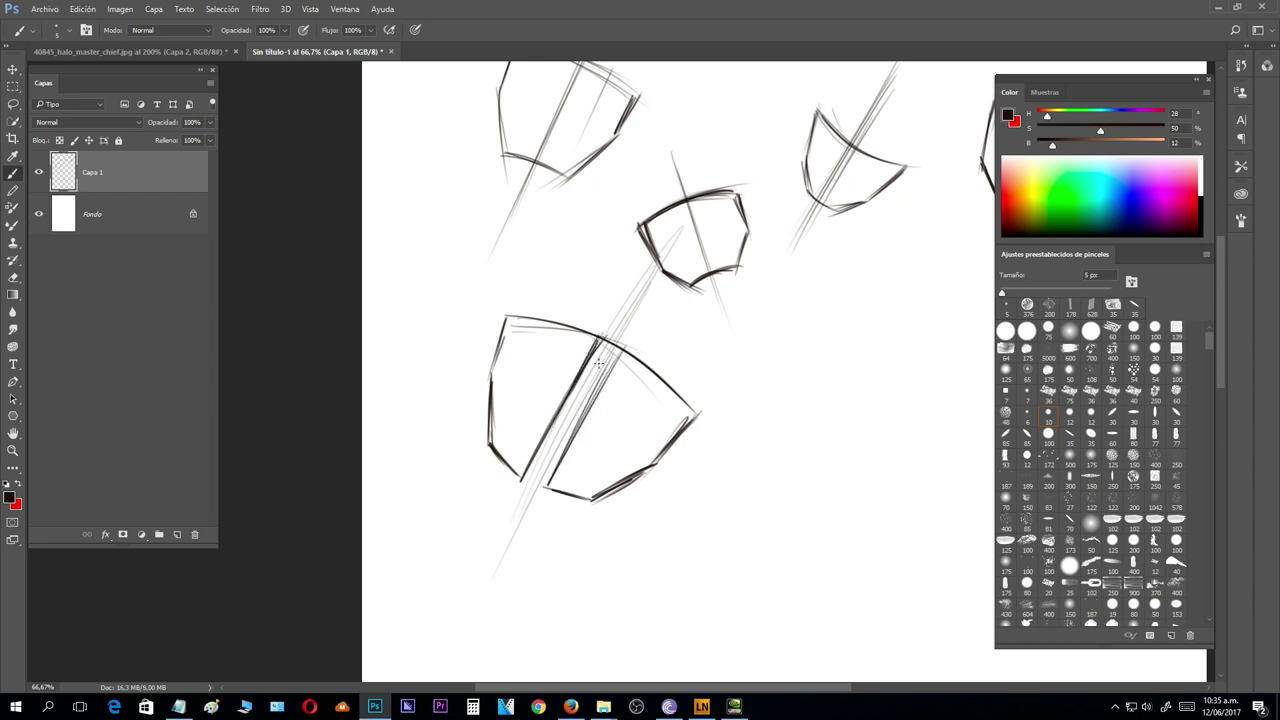
pyautogui.click(191, 51)
pyautogui.click(328, 51)
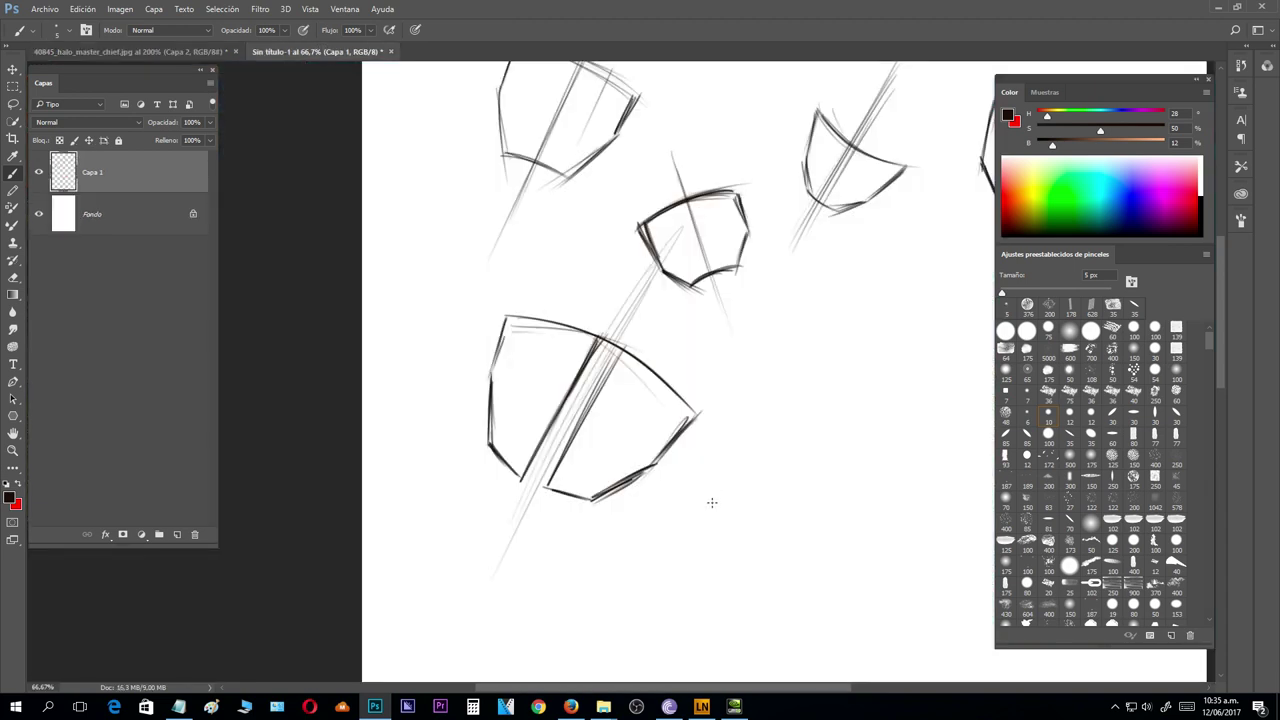
# - Erase the strip's upper end, restore the guard's arched edge and sketch the sides of a small inner plate beneath it
pyautogui.press('e')
pyautogui.moveTo(587, 346)
pyautogui.mouseDown()
pyautogui.moveTo(625, 362)
pyautogui.moveTo(571, 386)
pyautogui.moveTo(585, 398)
pyautogui.mouseUp()
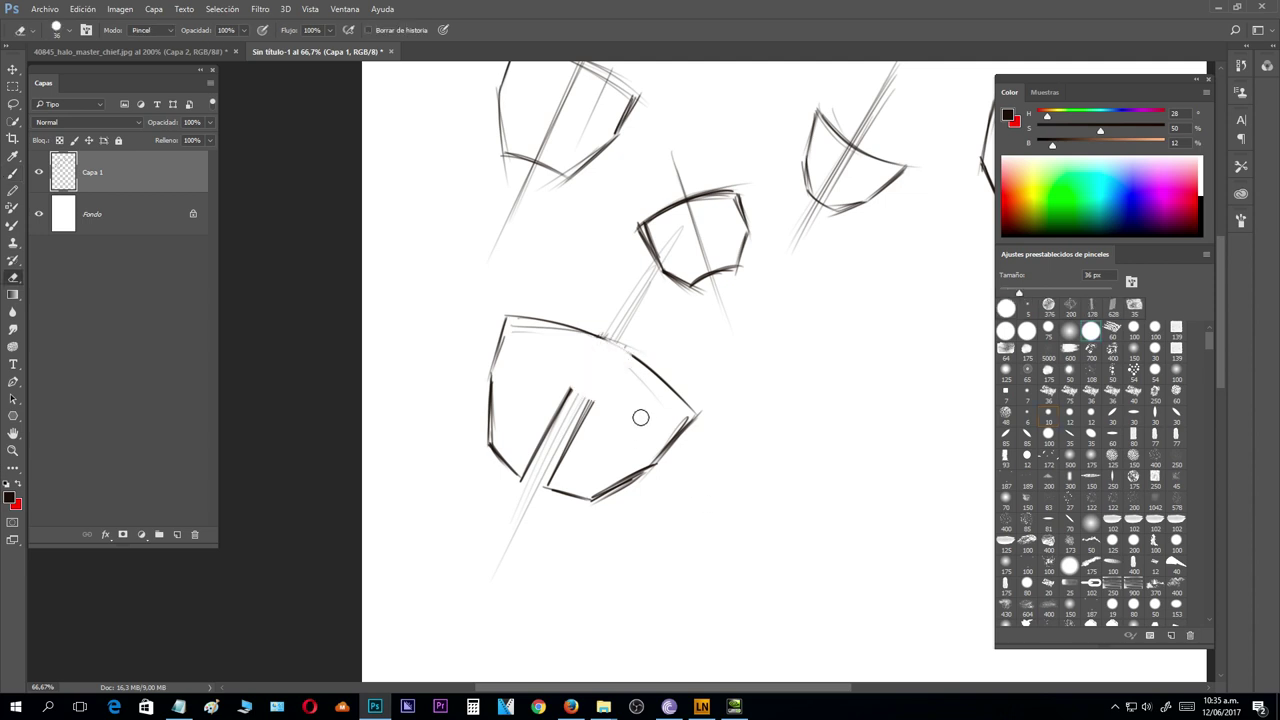
pyautogui.press('b')
pyautogui.moveTo(600, 335); pyautogui.dragTo(644, 362)
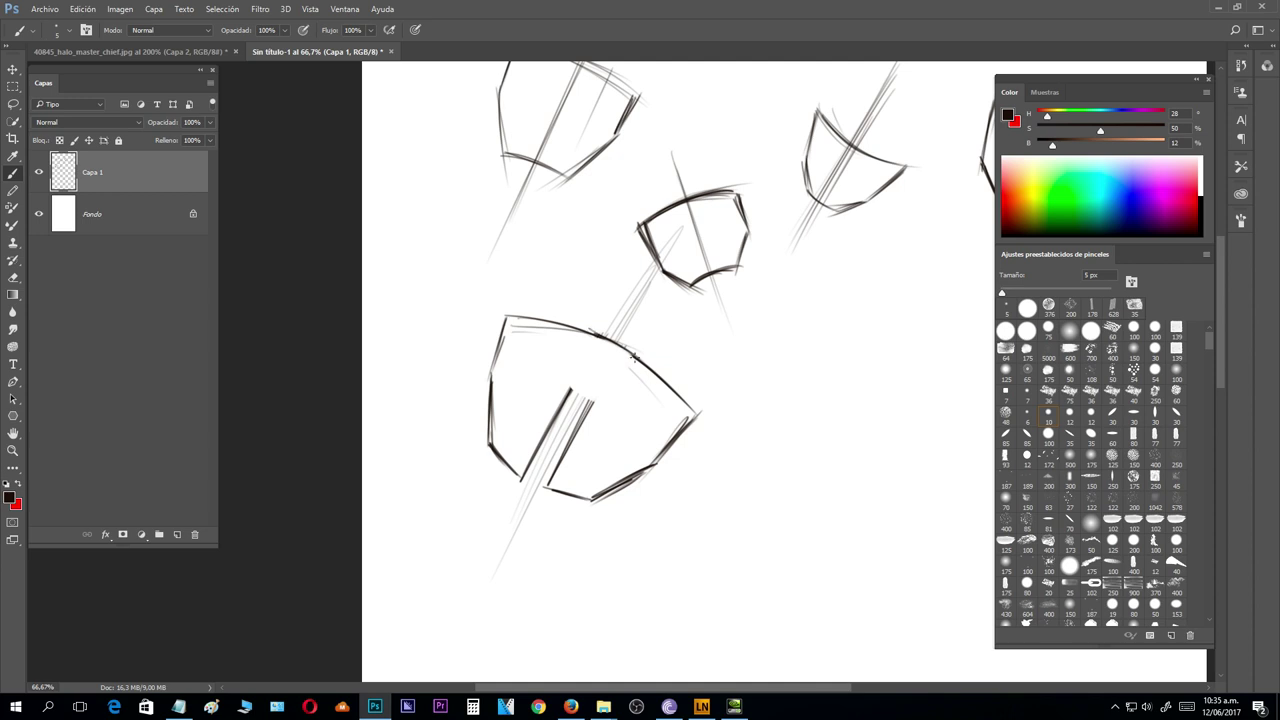
pyautogui.moveTo(568, 328)
pyautogui.mouseDown()
pyautogui.moveTo(602, 334)
pyautogui.moveTo(586, 329)
pyautogui.moveTo(639, 355)
pyautogui.moveTo(633, 388)
pyautogui.mouseUp()
pyautogui.moveTo(563, 347)
pyautogui.mouseDown()
pyautogui.moveTo(567, 378)
pyautogui.moveTo(626, 392)
pyautogui.moveTo(606, 406)
pyautogui.moveTo(641, 370)
pyautogui.moveTo(608, 401)
pyautogui.mouseUp()
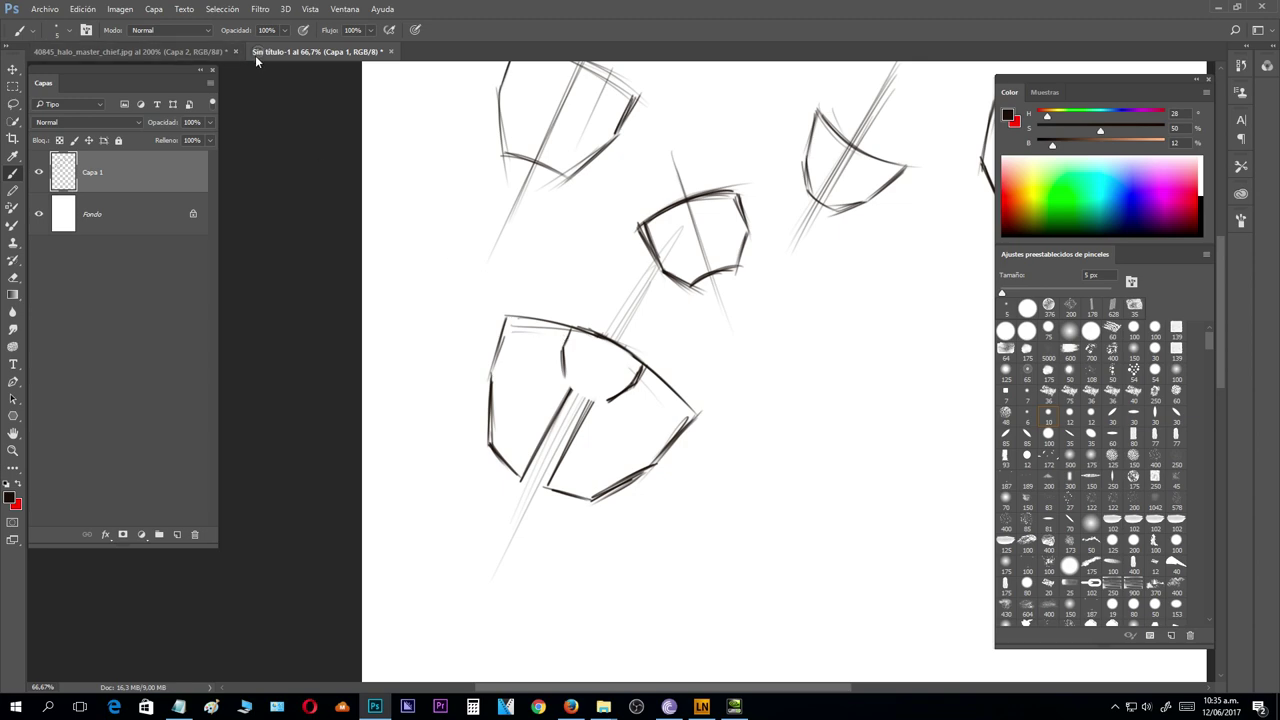
# - After checking the reference photo, close the inner plate's lower edge, cap the strip's lower end and redraw the axis through the plate
pyautogui.click(212, 52)
pyautogui.click(314, 52)
pyautogui.moveTo(563, 348)
pyautogui.mouseDown()
pyautogui.moveTo(564, 380)
pyautogui.moveTo(605, 403)
pyautogui.moveTo(567, 380)
pyautogui.moveTo(640, 366)
pyautogui.mouseUp()
pyautogui.moveTo(648, 288)
pyautogui.mouseDown()
pyautogui.moveTo(526, 496)
pyautogui.moveTo(548, 477)
pyautogui.moveTo(590, 500)
pyautogui.moveTo(658, 460)
pyautogui.moveTo(696, 414)
pyautogui.mouseUp()
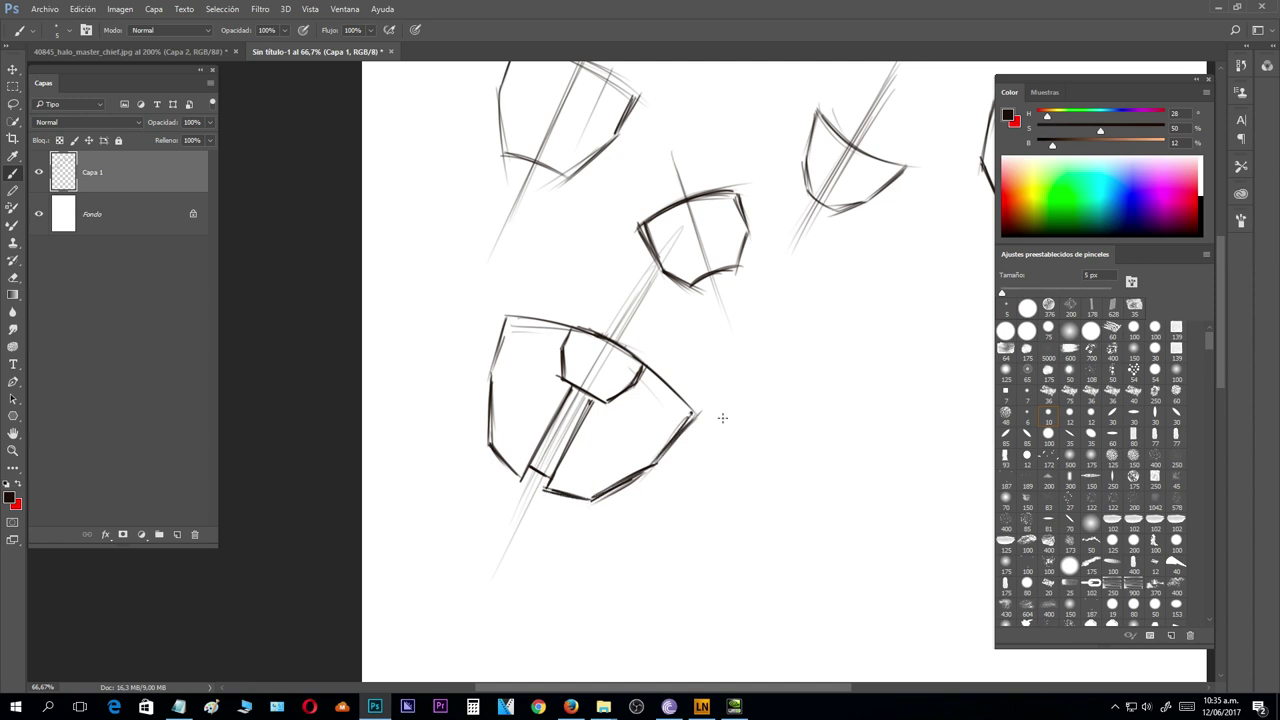
# - Compare the guard sketch with the reference photo and retouch its arched upper edge and upper left side
pyautogui.click(196, 48)
pyautogui.click(320, 52)
pyautogui.click(200, 52)
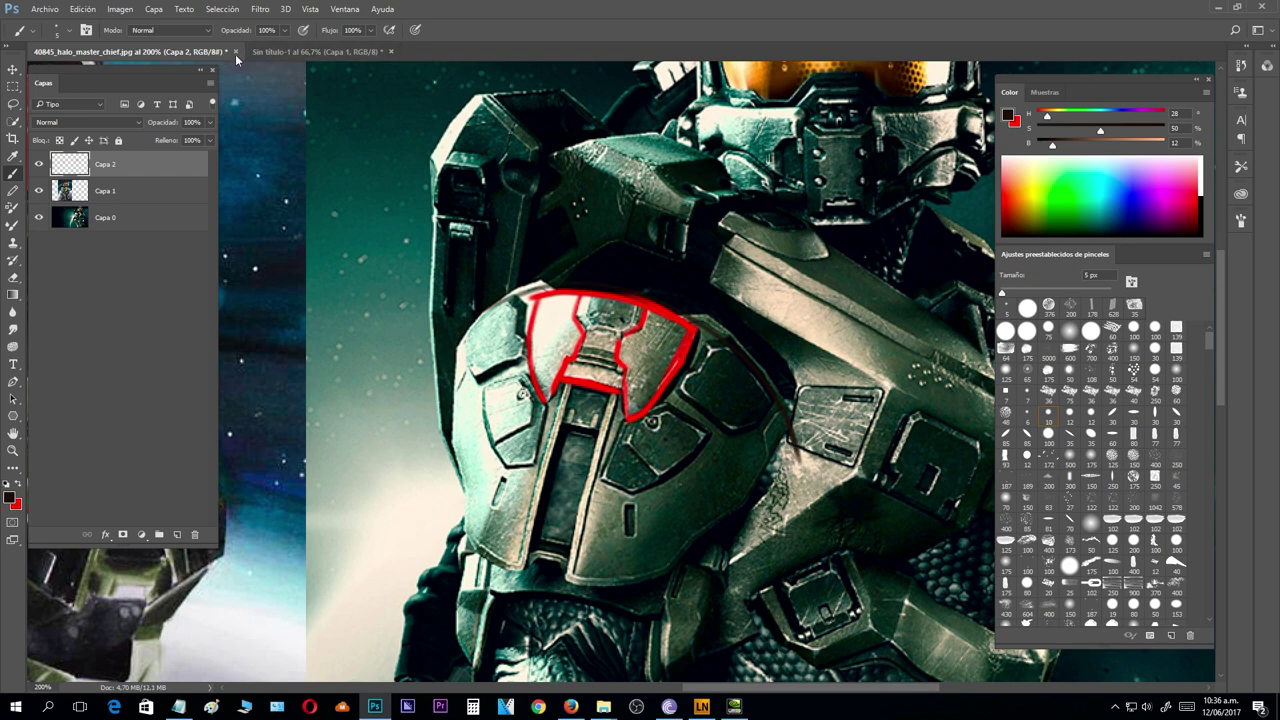
pyautogui.click(285, 52)
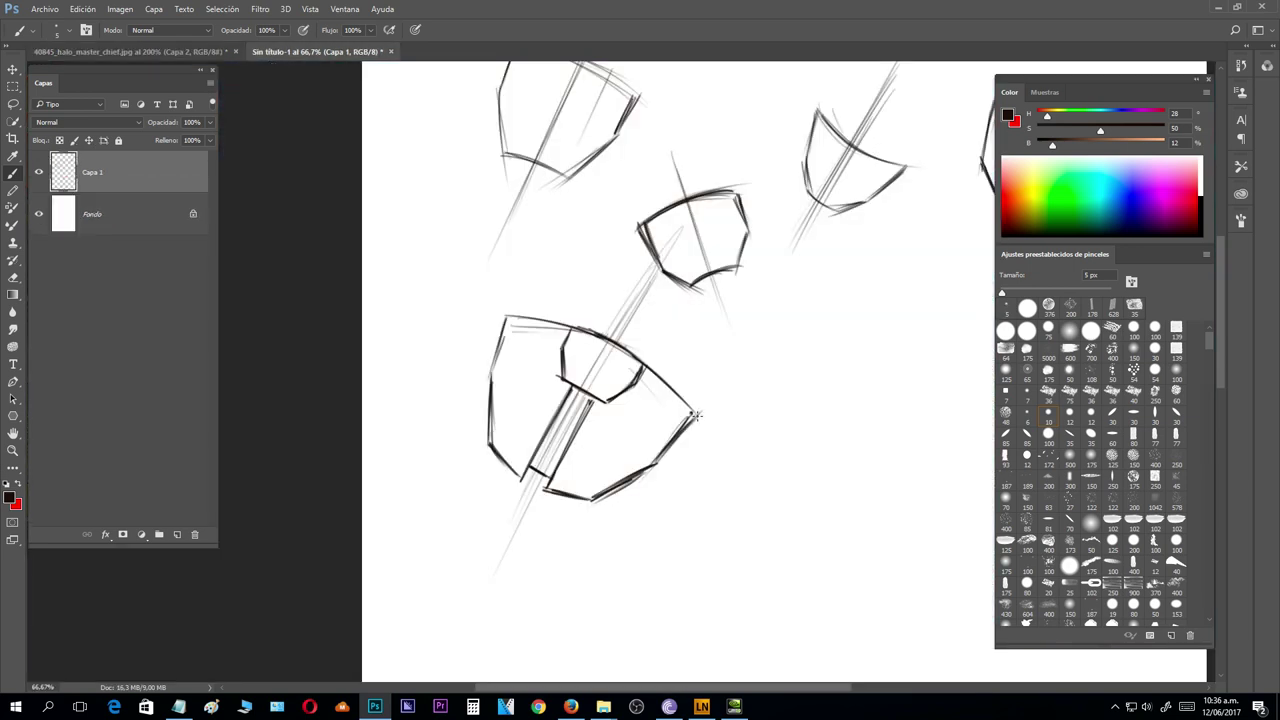
pyautogui.moveTo(519, 321)
pyautogui.mouseDown()
pyautogui.moveTo(587, 333)
pyautogui.moveTo(697, 420)
pyautogui.mouseUp()
pyautogui.moveTo(507, 319); pyautogui.dragTo(487, 384)
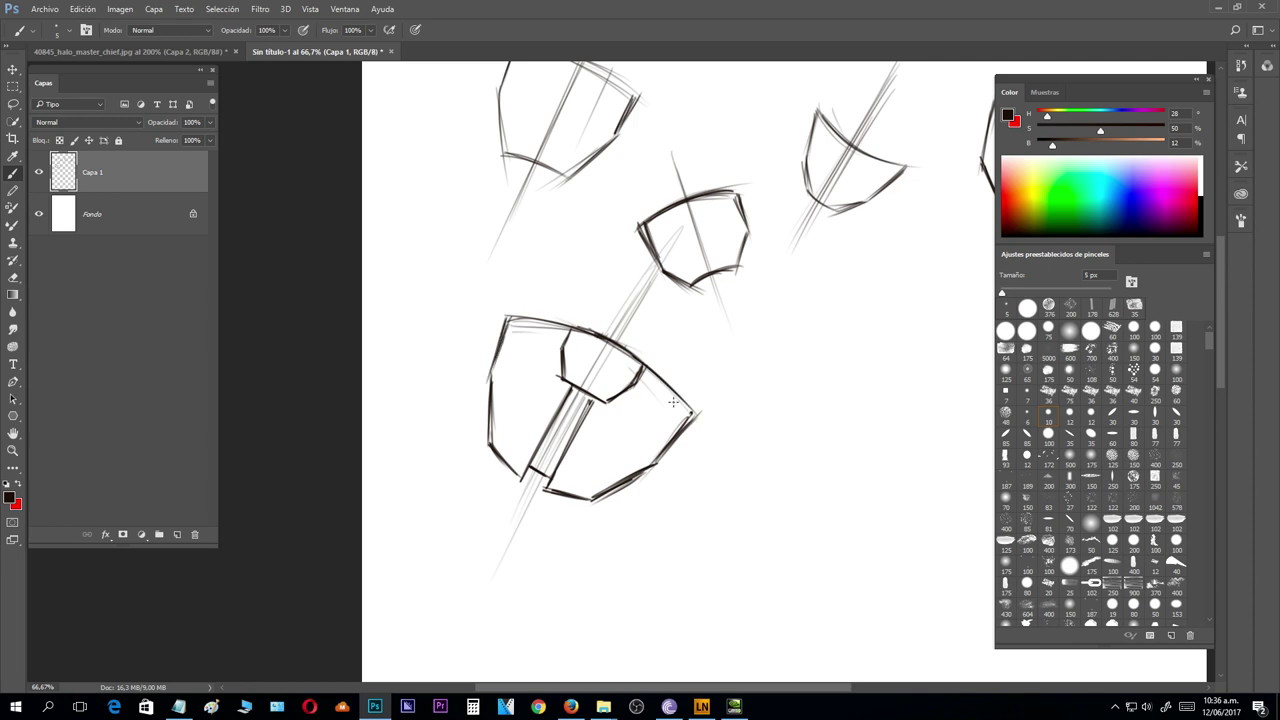
# - Start a smaller shoulder guard to the right with a slanted axis, an arched upper edge across it and short upper side edges
pyautogui.moveTo(737, 400); pyautogui.dragTo(591, 343)
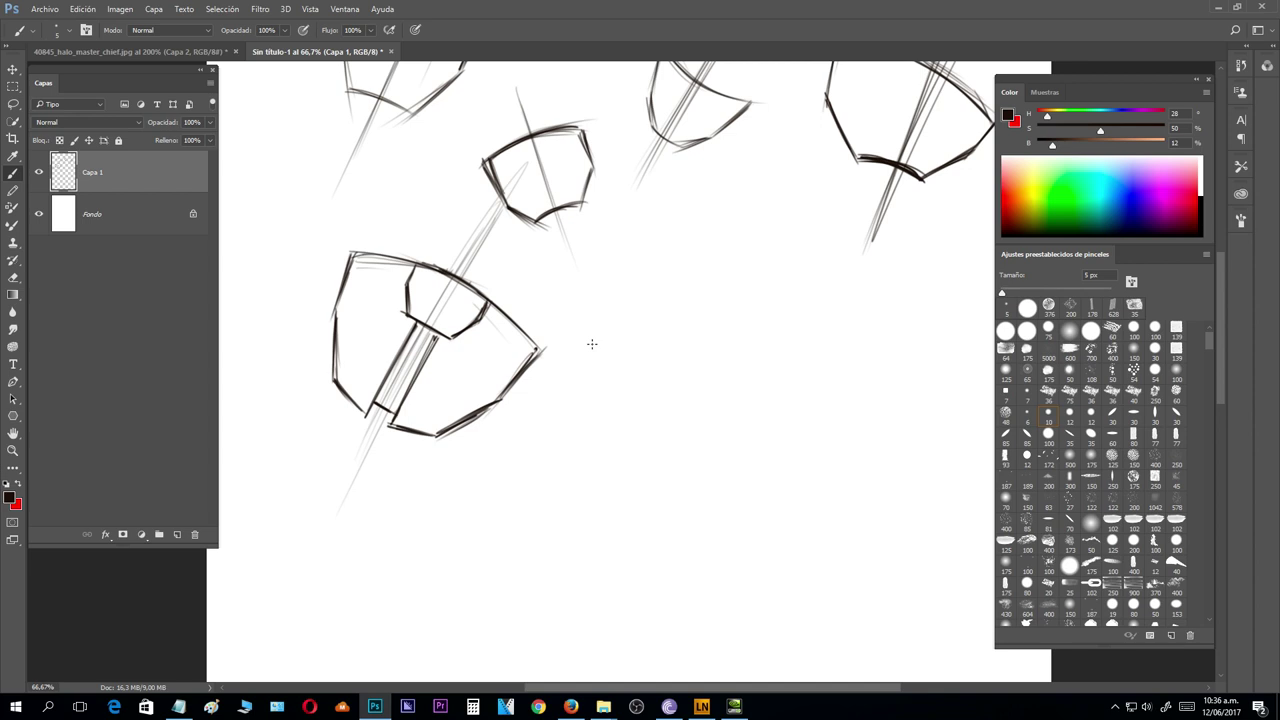
pyautogui.moveTo(728, 292)
pyautogui.mouseDown()
pyautogui.moveTo(634, 524)
pyautogui.moveTo(667, 436)
pyautogui.mouseUp()
pyautogui.moveTo(745, 258); pyautogui.dragTo(660, 474)
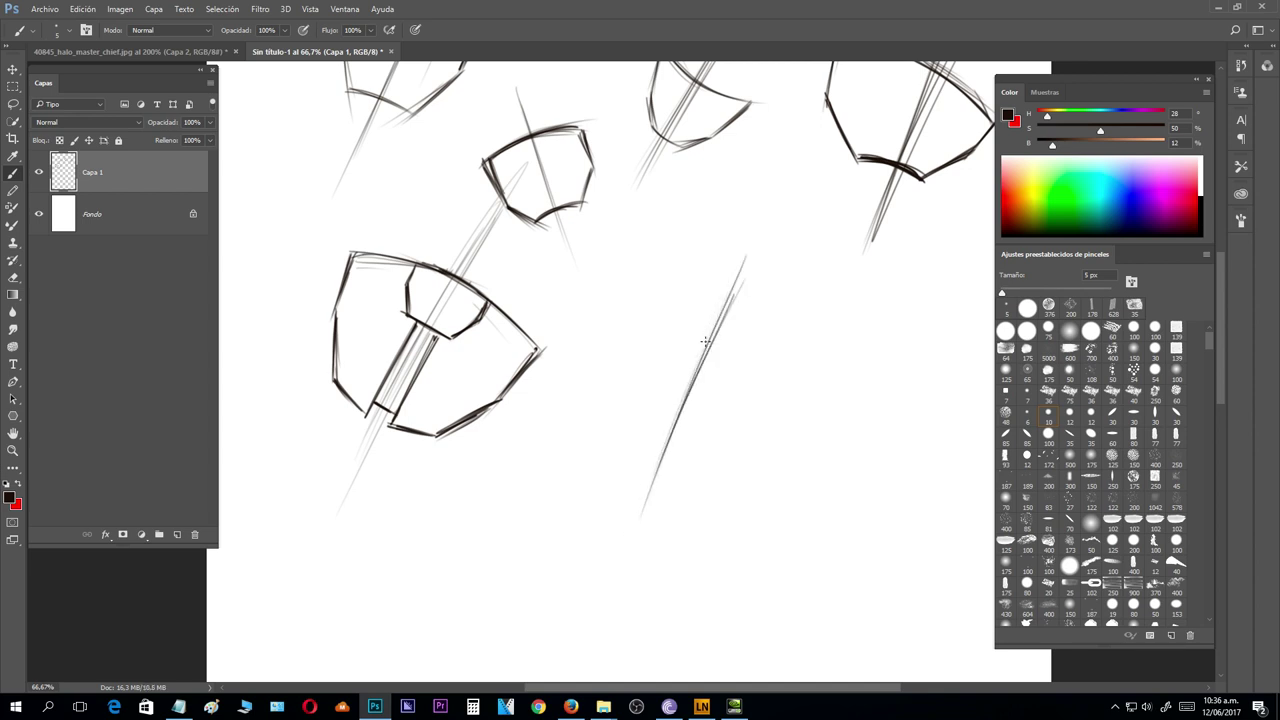
pyautogui.moveTo(650, 339)
pyautogui.mouseDown()
pyautogui.moveTo(685, 334)
pyautogui.moveTo(648, 339)
pyautogui.moveTo(683, 337)
pyautogui.moveTo(793, 390)
pyautogui.moveTo(745, 352)
pyautogui.moveTo(664, 331)
pyautogui.moveTo(798, 403)
pyautogui.moveTo(769, 368)
pyautogui.moveTo(636, 332)
pyautogui.moveTo(784, 377)
pyautogui.moveTo(766, 370)
pyautogui.moveTo(796, 397)
pyautogui.mouseUp()
pyautogui.moveTo(647, 338); pyautogui.dragTo(637, 382)
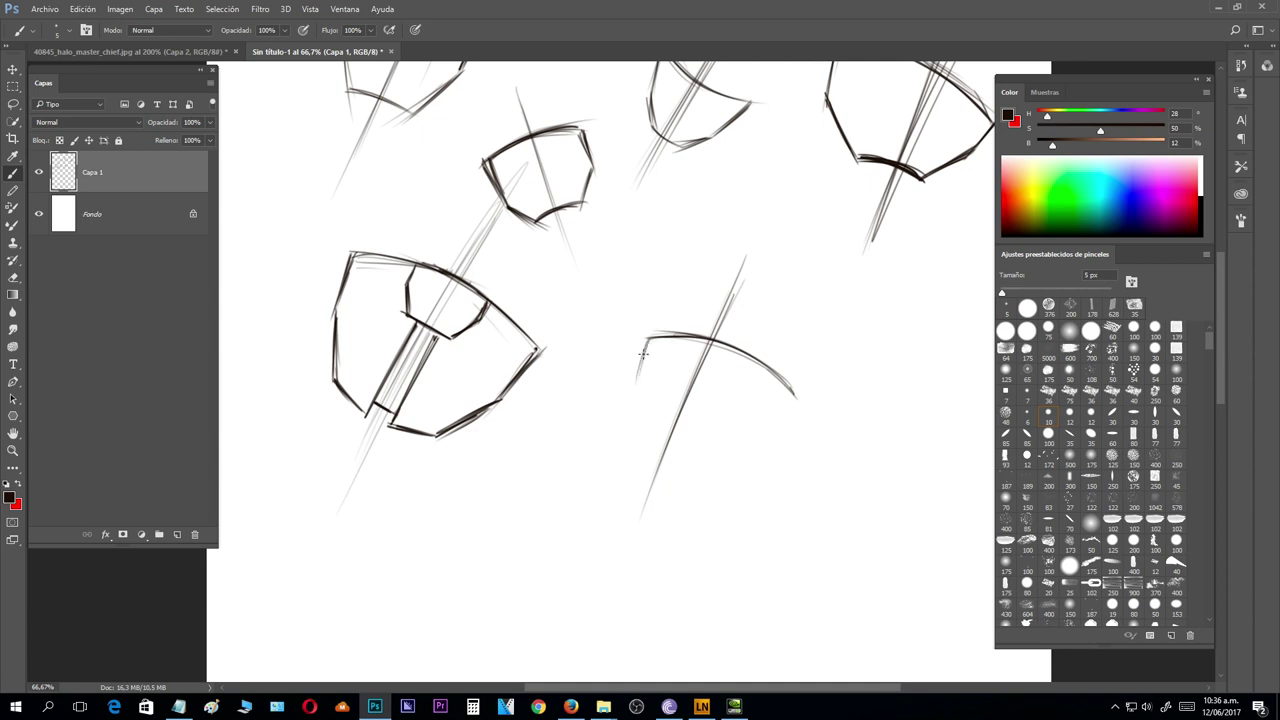
pyautogui.moveTo(795, 397); pyautogui.dragTo(769, 438)
pyautogui.moveTo(648, 338); pyautogui.dragTo(639, 381)
pyautogui.moveTo(793, 397); pyautogui.dragTo(772, 428)
# - Close the smaller guard's tapered lower outline and add guidelines parallel to the axis and curving across the shape
pyautogui.moveTo(718, 332)
pyautogui.mouseDown()
pyautogui.moveTo(648, 486)
pyautogui.moveTo(711, 371)
pyautogui.moveTo(680, 460)
pyautogui.mouseUp()
pyautogui.moveTo(650, 338)
pyautogui.mouseDown()
pyautogui.moveTo(636, 386)
pyautogui.moveTo(645, 440)
pyautogui.mouseUp()
pyautogui.moveTo(638, 384)
pyautogui.mouseDown()
pyautogui.moveTo(651, 441)
pyautogui.moveTo(646, 429)
pyautogui.moveTo(674, 451)
pyautogui.moveTo(719, 454)
pyautogui.moveTo(687, 456)
pyautogui.moveTo(782, 428)
pyautogui.mouseUp()
pyautogui.moveTo(716, 456); pyautogui.dragTo(782, 428)
pyautogui.moveTo(588, 380)
pyautogui.mouseDown()
pyautogui.moveTo(705, 399)
pyautogui.moveTo(822, 489)
pyautogui.mouseUp()
pyautogui.moveTo(791, 398)
pyautogui.mouseDown()
pyautogui.moveTo(776, 432)
pyautogui.moveTo(738, 449)
pyautogui.moveTo(774, 432)
pyautogui.mouseUp()
pyautogui.moveTo(718, 346); pyautogui.dragTo(793, 396)
pyautogui.moveTo(672, 339)
pyautogui.mouseDown()
pyautogui.moveTo(718, 345)
pyautogui.moveTo(680, 332)
pyautogui.mouseUp()
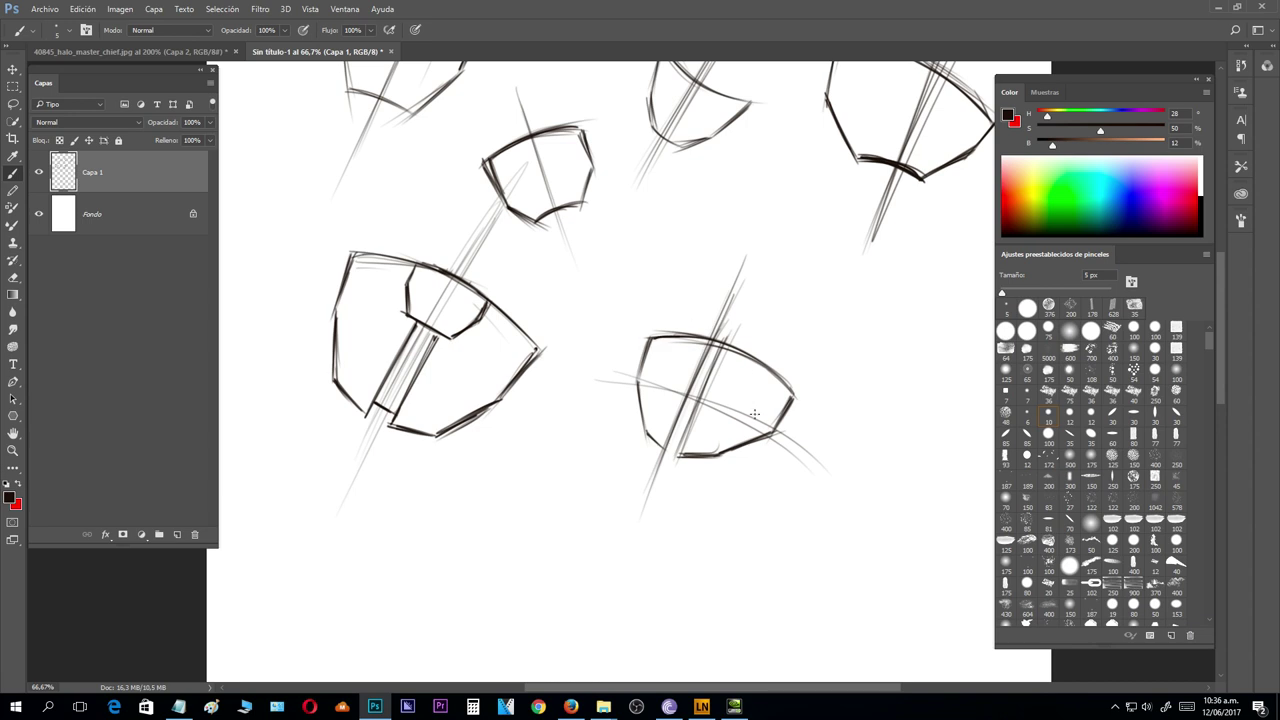
# - Draw the small inner plate under the smaller guard's arched edge and reinforce the guard's right edge
pyautogui.moveTo(697, 337)
pyautogui.mouseDown()
pyautogui.moveTo(734, 350)
pyautogui.moveTo(738, 375)
pyautogui.moveTo(687, 340)
pyautogui.mouseUp()
pyautogui.moveTo(687, 354)
pyautogui.mouseDown()
pyautogui.moveTo(718, 379)
pyautogui.moveTo(700, 378)
pyautogui.mouseUp()
pyautogui.moveTo(712, 374)
pyautogui.mouseDown()
pyautogui.moveTo(690, 381)
pyautogui.moveTo(742, 358)
pyautogui.moveTo(722, 342)
pyautogui.moveTo(743, 354)
pyautogui.moveTo(641, 342)
pyautogui.moveTo(646, 428)
pyautogui.mouseUp()
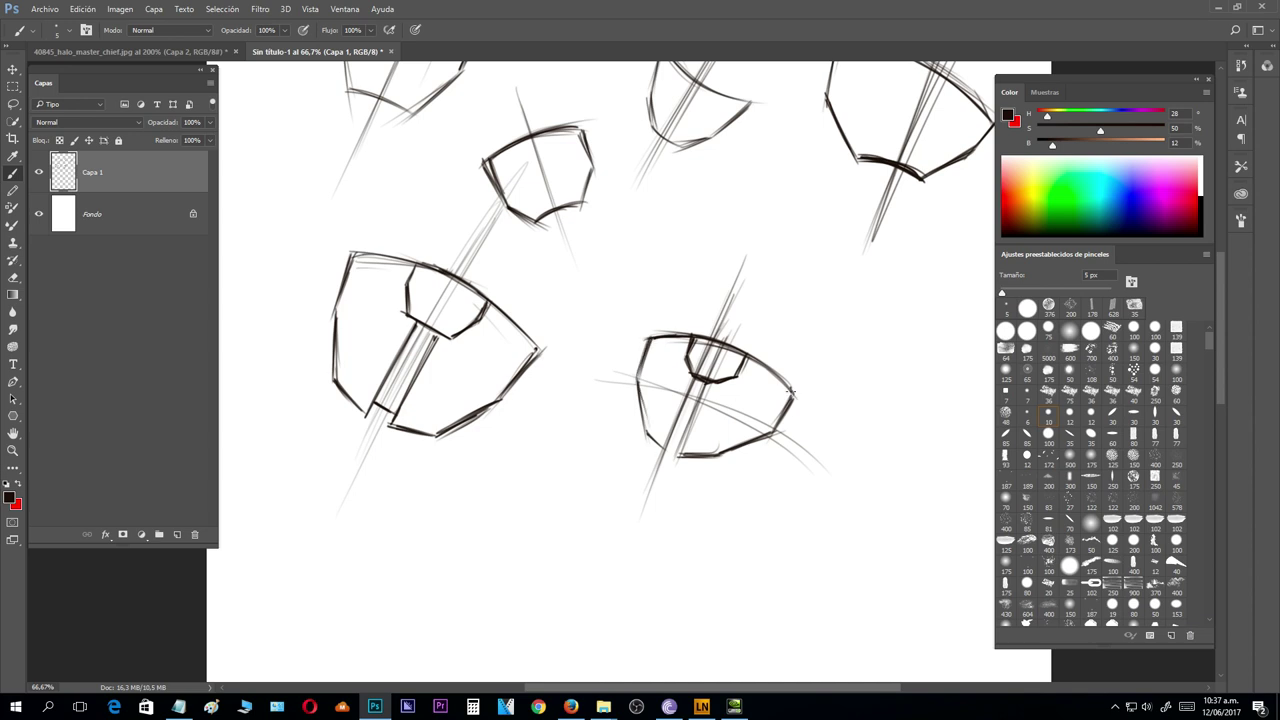
pyautogui.moveTo(769, 369); pyautogui.dragTo(790, 393)
pyautogui.moveTo(790, 409); pyautogui.dragTo(773, 429)
# - Draw a narrow strip in dark lines from the inner plate down to the smaller guard's lower edge
pyautogui.moveTo(669, 444); pyautogui.dragTo(682, 449)
pyautogui.moveTo(708, 381); pyautogui.dragTo(681, 446)
pyautogui.moveTo(703, 389); pyautogui.dragTo(666, 454)
pyautogui.moveTo(692, 378); pyautogui.dragTo(660, 450)
pyautogui.moveTo(668, 434)
pyautogui.mouseDown()
pyautogui.moveTo(660, 454)
pyautogui.moveTo(696, 382)
pyautogui.mouseUp()
pyautogui.moveTo(668, 443)
pyautogui.mouseDown()
pyautogui.moveTo(700, 376)
pyautogui.moveTo(668, 443)
pyautogui.mouseUp()
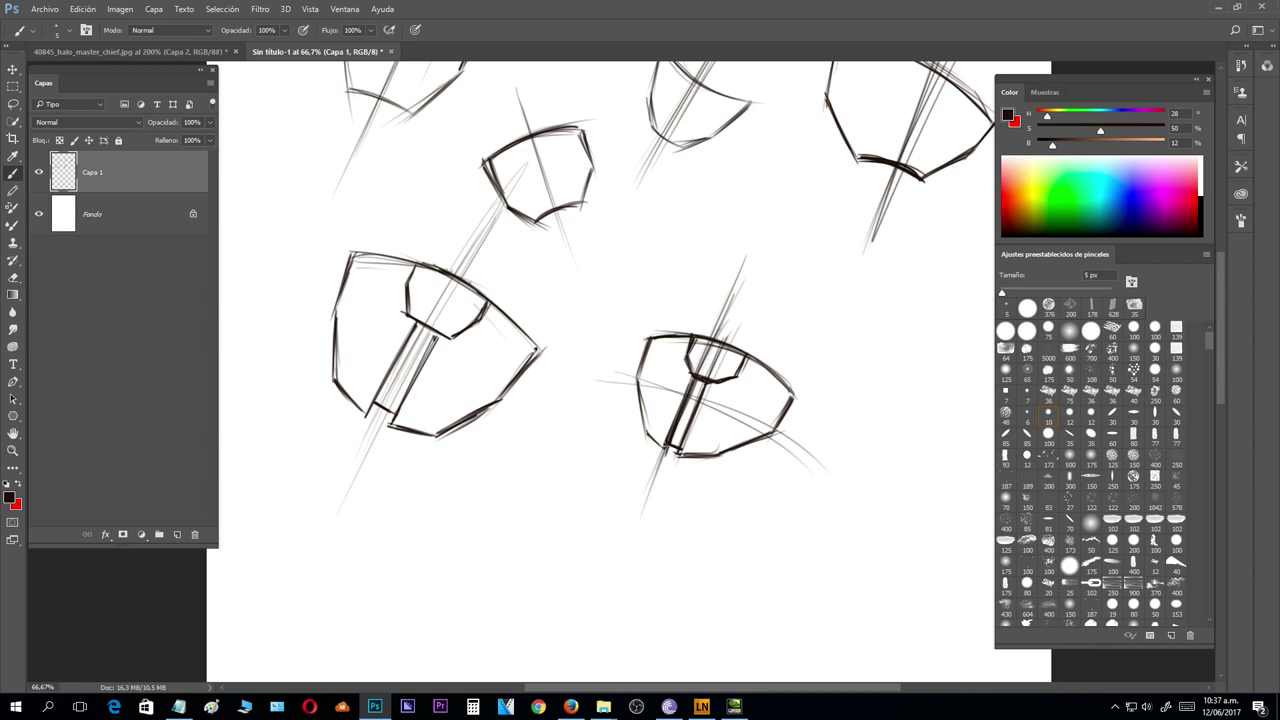
# - Erase the axis and curved guidelines extending around and across the smaller guard with a 15 px eraser
pyautogui.press('e')
pyautogui.moveTo(727, 297)
pyautogui.mouseDown()
pyautogui.moveTo(722, 336)
pyautogui.moveTo(719, 318)
pyautogui.moveTo(732, 331)
pyautogui.moveTo(722, 353)
pyautogui.moveTo(705, 344)
pyautogui.moveTo(717, 361)
pyautogui.moveTo(701, 369)
pyautogui.moveTo(731, 327)
pyautogui.mouseUp()
pyautogui.moveTo(714, 399)
pyautogui.mouseDown()
pyautogui.moveTo(704, 419)
pyautogui.moveTo(752, 427)
pyautogui.moveTo(803, 466)
pyautogui.mouseUp()
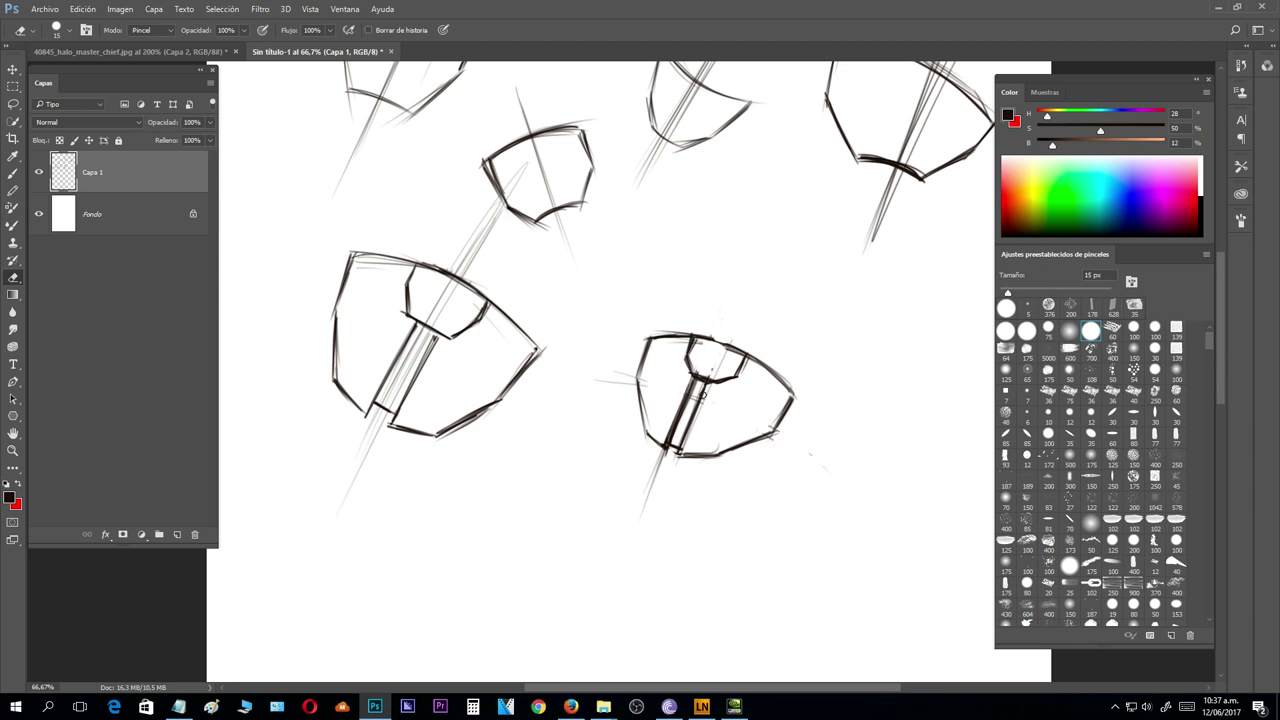
pyautogui.moveTo(630, 375); pyautogui.dragTo(607, 382)
pyautogui.moveTo(659, 458); pyautogui.dragTo(640, 534)
pyautogui.press('b')
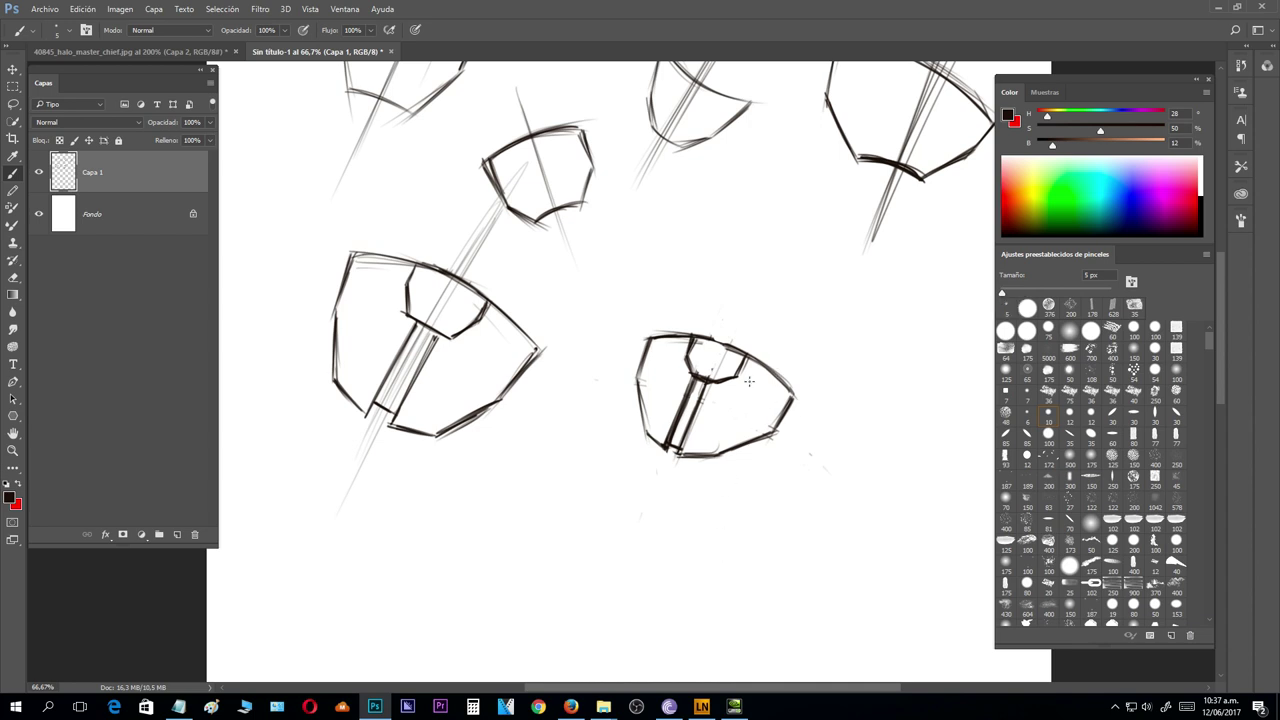
# - Draw a four-sided recessed panel near the smaller guard's right edge
pyautogui.moveTo(752, 374)
pyautogui.mouseDown()
pyautogui.moveTo(748, 392)
pyautogui.moveTo(757, 378)
pyautogui.moveTo(780, 395)
pyautogui.moveTo(757, 399)
pyautogui.moveTo(772, 418)
pyautogui.moveTo(758, 378)
pyautogui.mouseUp()
pyautogui.moveTo(746, 374)
pyautogui.mouseDown()
pyautogui.moveTo(744, 397)
pyautogui.moveTo(750, 382)
pyautogui.mouseUp()
pyautogui.moveTo(756, 406); pyautogui.dragTo(766, 418)
# - Draw a notched recessed panel in the smaller guard's upper left corner, cleaning and reinforcing its outline
pyautogui.moveTo(656, 350)
pyautogui.mouseDown()
pyautogui.moveTo(650, 364)
pyautogui.moveTo(662, 342)
pyautogui.mouseUp()
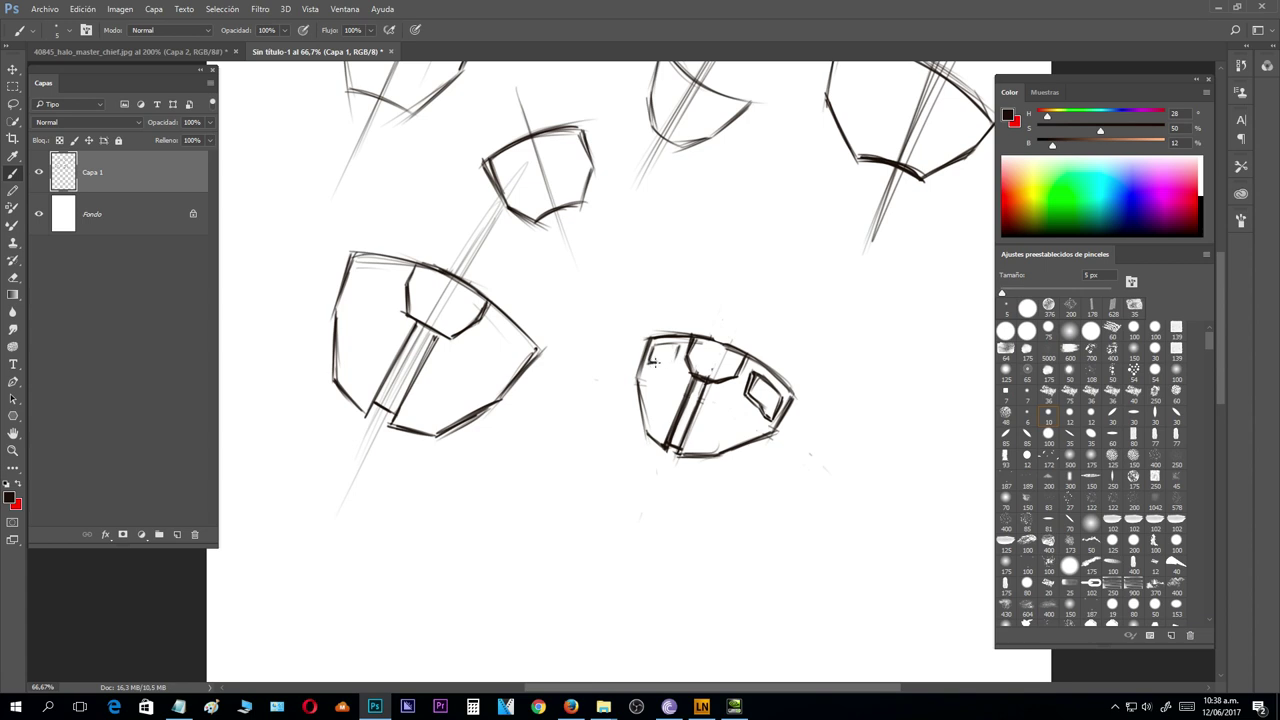
pyautogui.moveTo(681, 354)
pyautogui.mouseDown()
pyautogui.moveTo(659, 359)
pyautogui.moveTo(674, 340)
pyautogui.moveTo(652, 360)
pyautogui.mouseUp()
pyautogui.moveTo(680, 342); pyautogui.dragTo(676, 360)
pyautogui.moveTo(660, 348)
pyautogui.mouseDown()
pyautogui.moveTo(680, 346)
pyautogui.moveTo(676, 362)
pyautogui.mouseUp()
pyautogui.press('e')
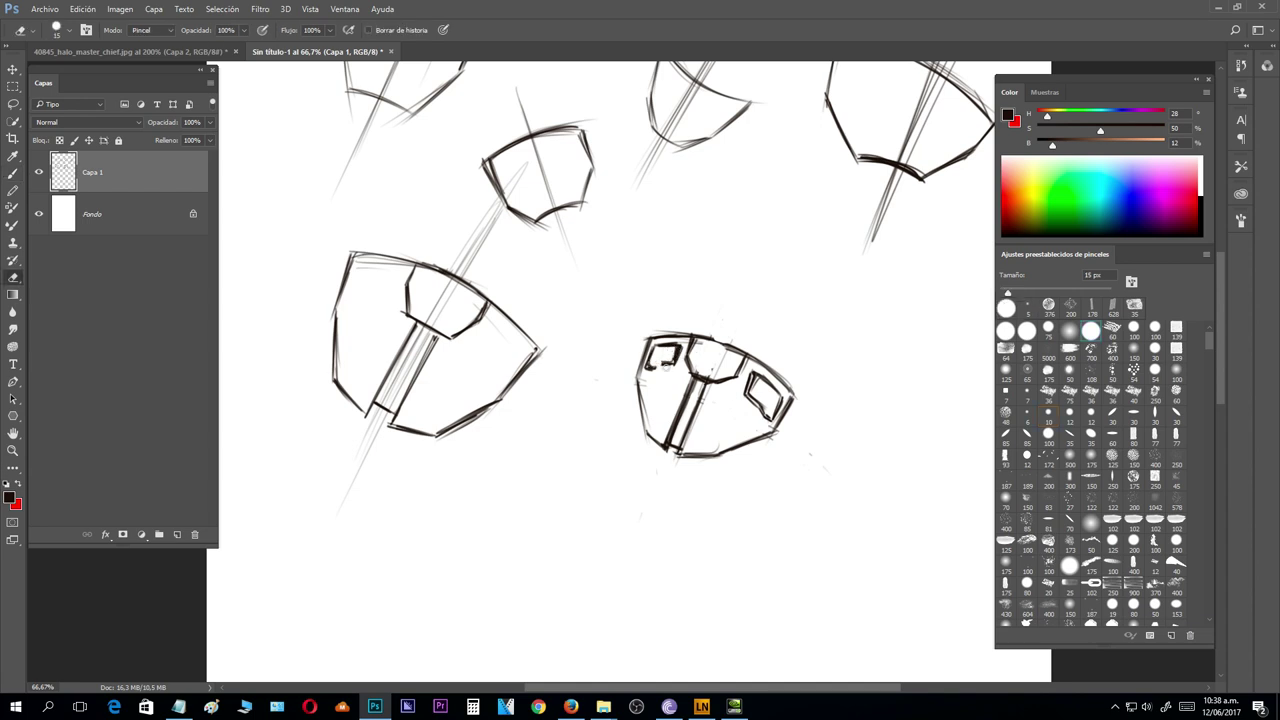
pyautogui.press('b')
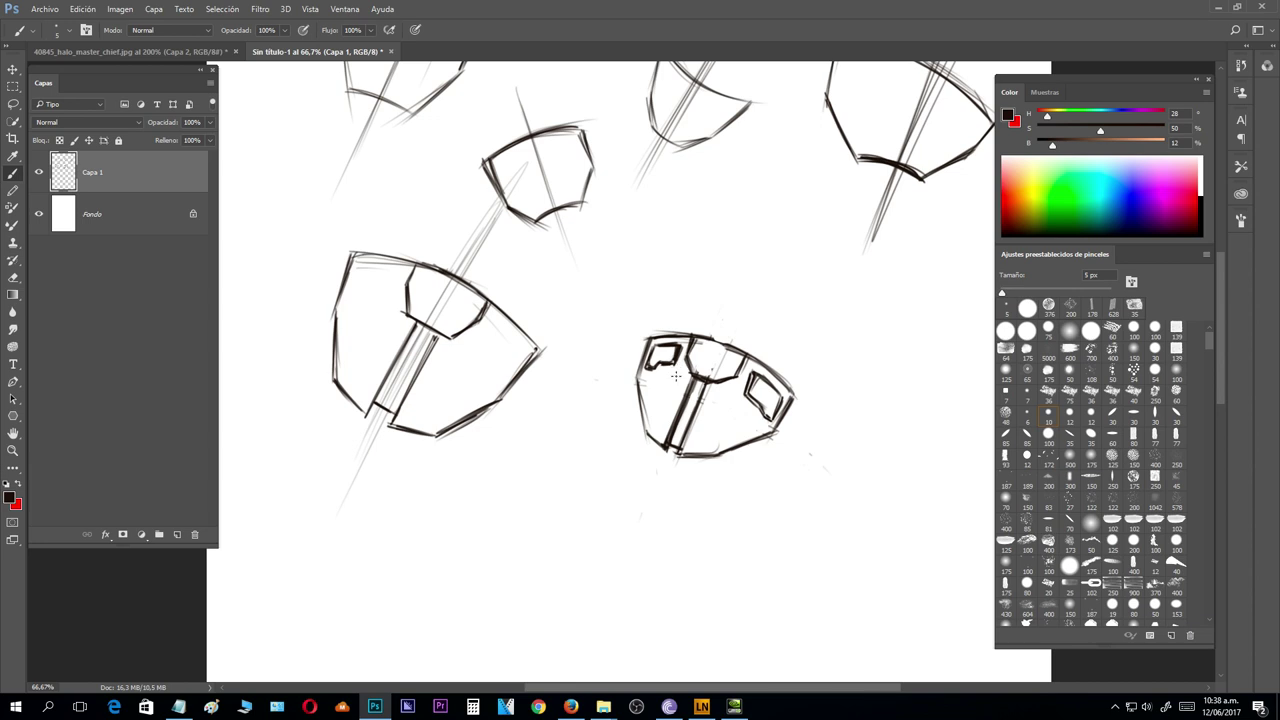
pyautogui.press('e')
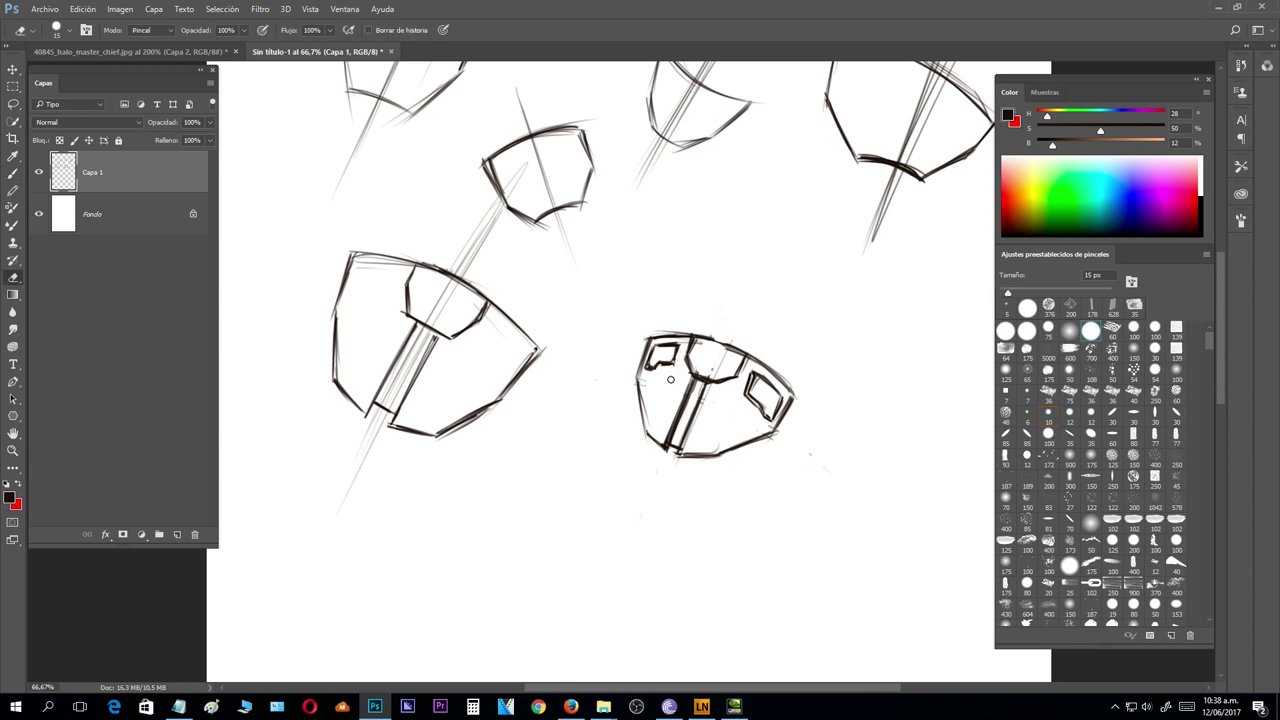
pyautogui.press('b')
pyautogui.moveTo(678, 349); pyautogui.dragTo(648, 373)
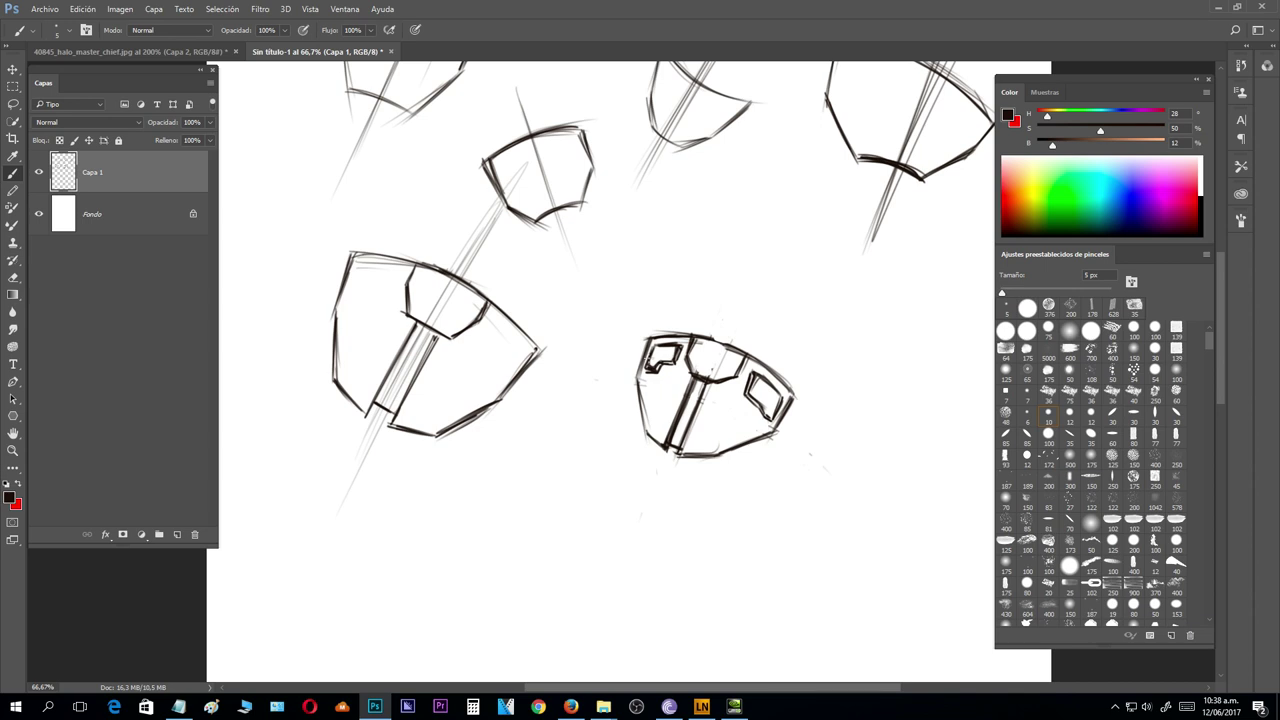
pyautogui.moveTo(790, 343); pyautogui.dragTo(792, 345)
pyautogui.moveTo(684, 362); pyautogui.dragTo(682, 350)
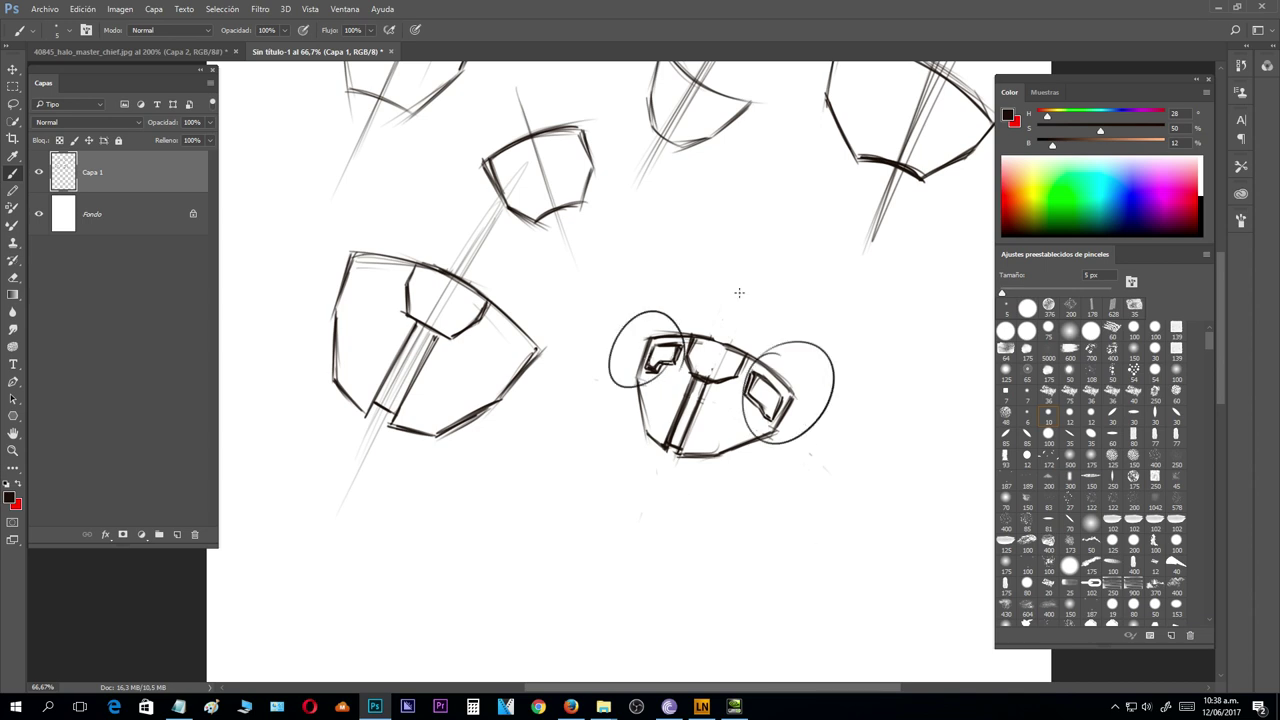
pyautogui.hotkey('ctrl', 'alt', 'z')
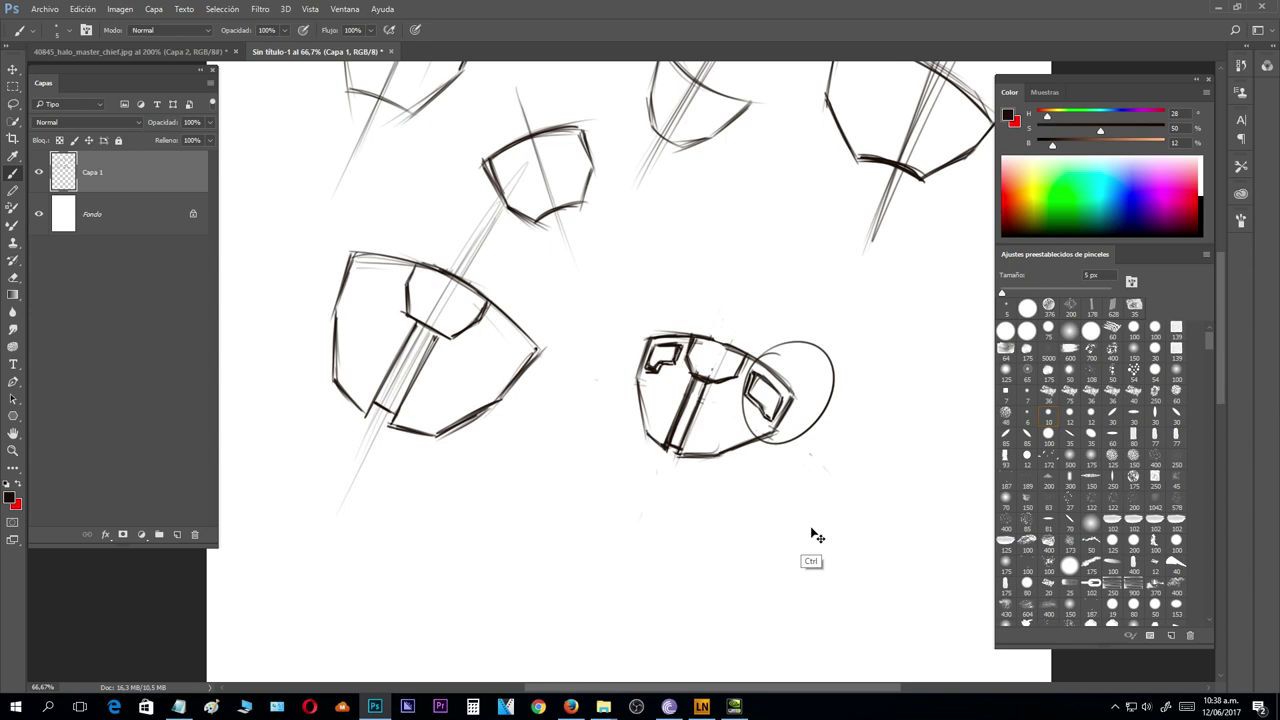
pyautogui.hotkey('ctrl', 'alt', 'z')
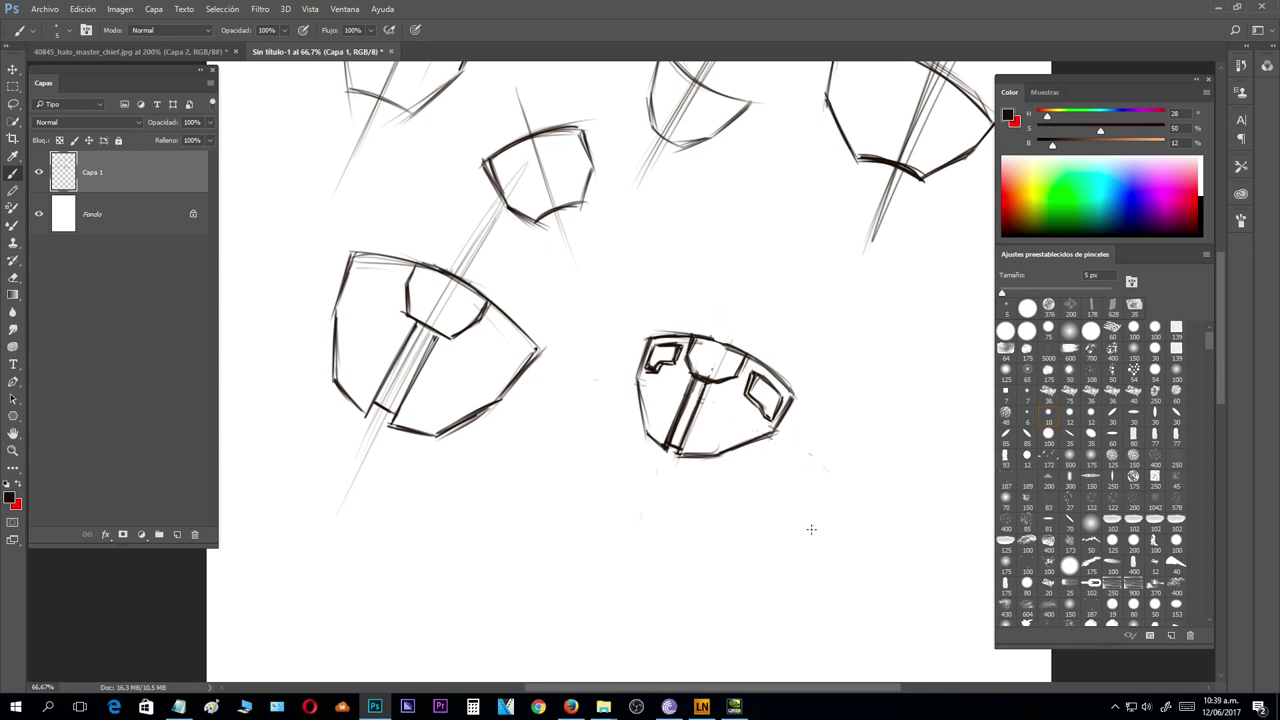
# - Outline in red the shoulder guard's upper right and upper left recessed panels on the reference photo in 40845_halo_master_chief.jpg
pyautogui.click(164, 55)
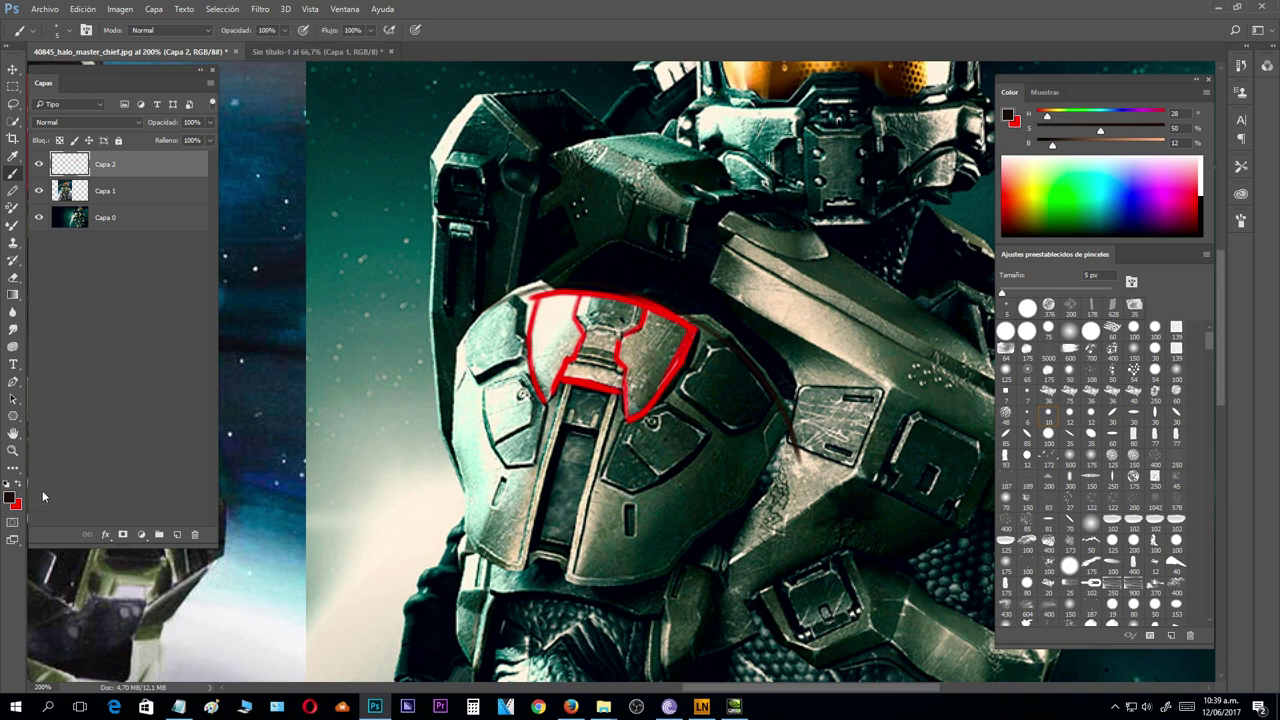
pyautogui.press('x')
pyautogui.moveTo(726, 348)
pyautogui.mouseDown()
pyautogui.moveTo(691, 378)
pyautogui.moveTo(696, 405)
pyautogui.moveTo(745, 434)
pyautogui.moveTo(758, 425)
pyautogui.moveTo(755, 372)
pyautogui.moveTo(728, 350)
pyautogui.mouseUp()
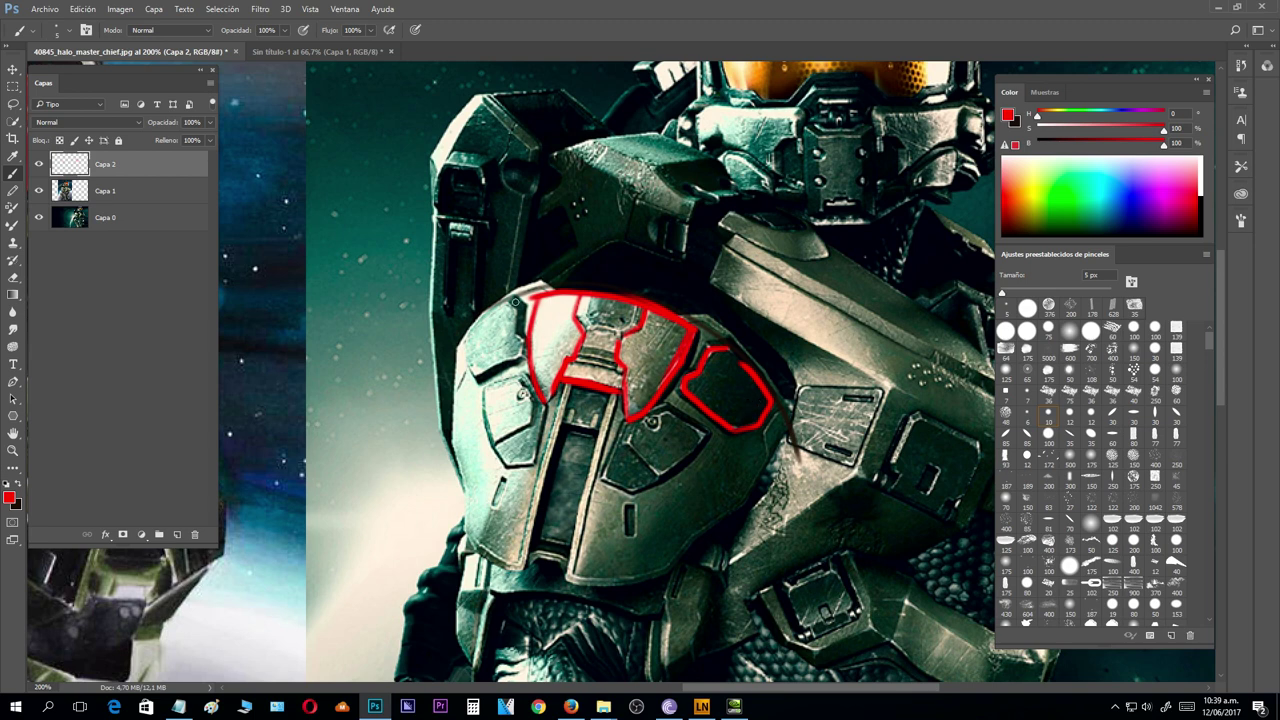
pyautogui.moveTo(508, 300)
pyautogui.mouseDown()
pyautogui.moveTo(516, 360)
pyautogui.moveTo(476, 372)
pyautogui.moveTo(462, 348)
pyautogui.moveTo(470, 318)
pyautogui.moveTo(508, 296)
pyautogui.mouseUp()
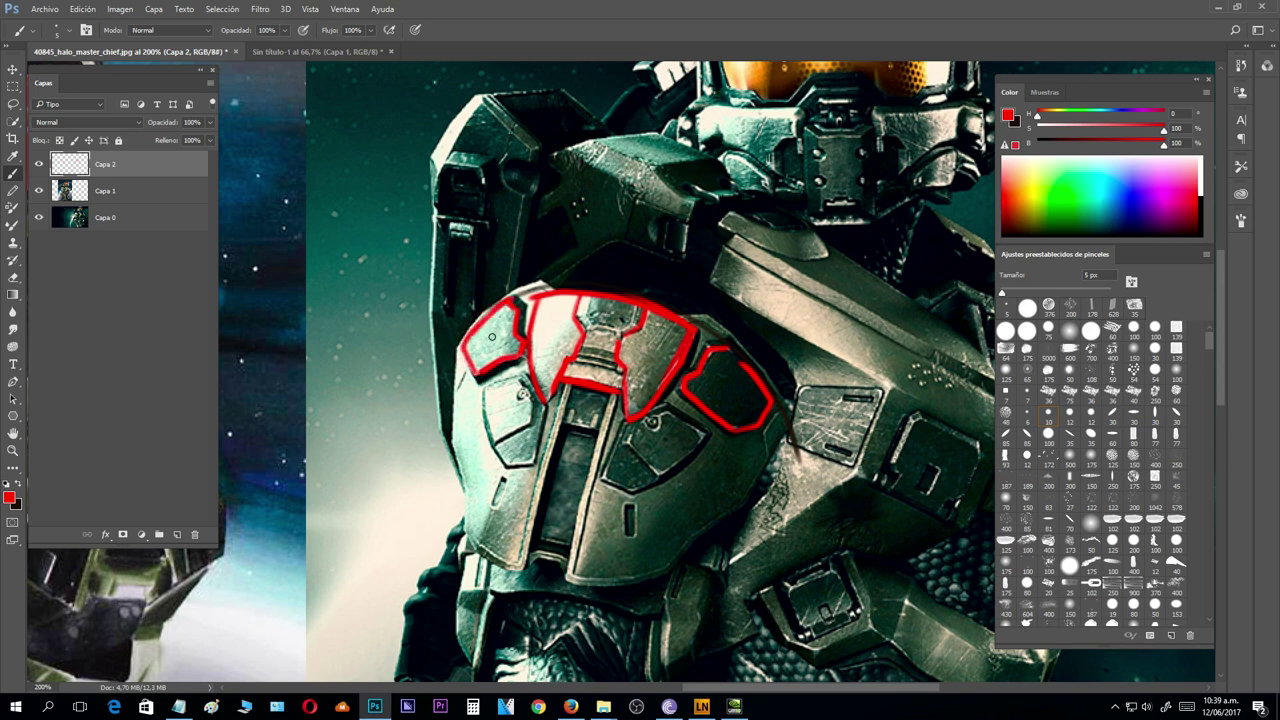
# - Circle the photo guard's upper right area in red and mark the two lower recessed panels beside the central strip
pyautogui.moveTo(658, 425); pyautogui.dragTo(668, 301)
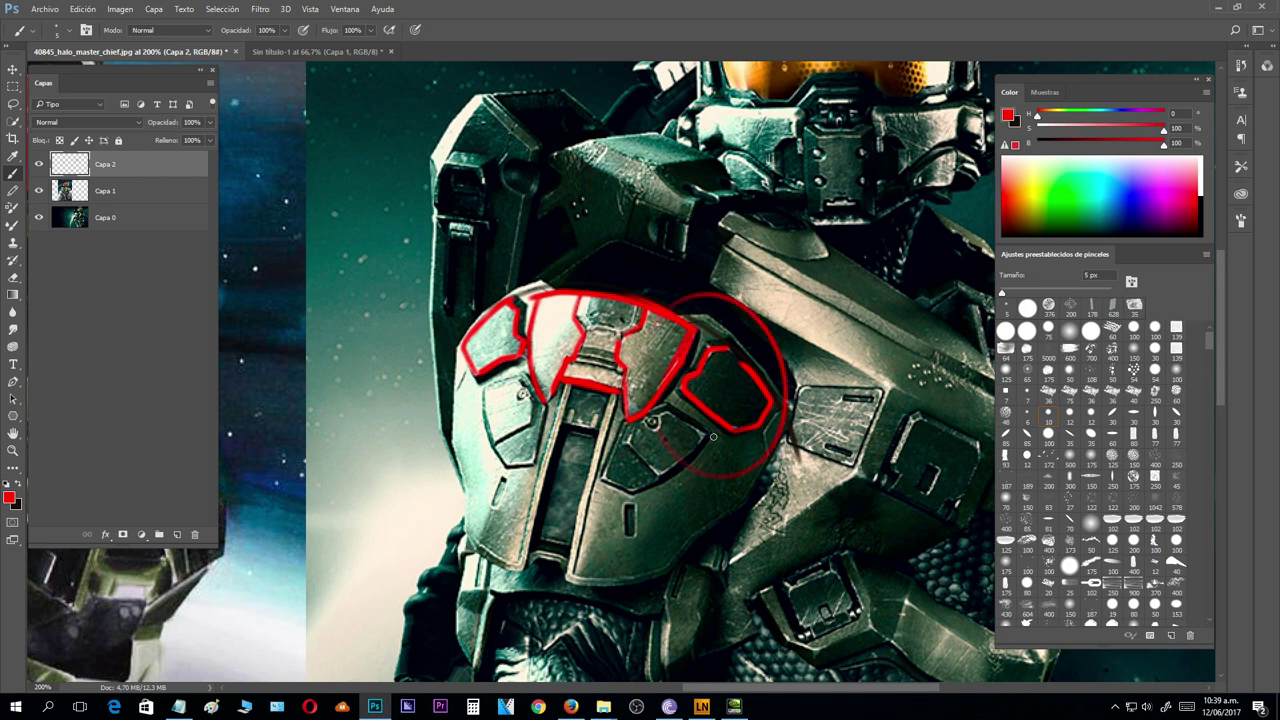
pyautogui.moveTo(663, 410)
pyautogui.mouseDown()
pyautogui.moveTo(702, 438)
pyautogui.moveTo(660, 468)
pyautogui.mouseUp()
pyautogui.moveTo(636, 412)
pyautogui.mouseDown()
pyautogui.moveTo(672, 492)
pyautogui.moveTo(630, 406)
pyautogui.mouseUp()
pyautogui.moveTo(499, 386); pyautogui.dragTo(487, 402)
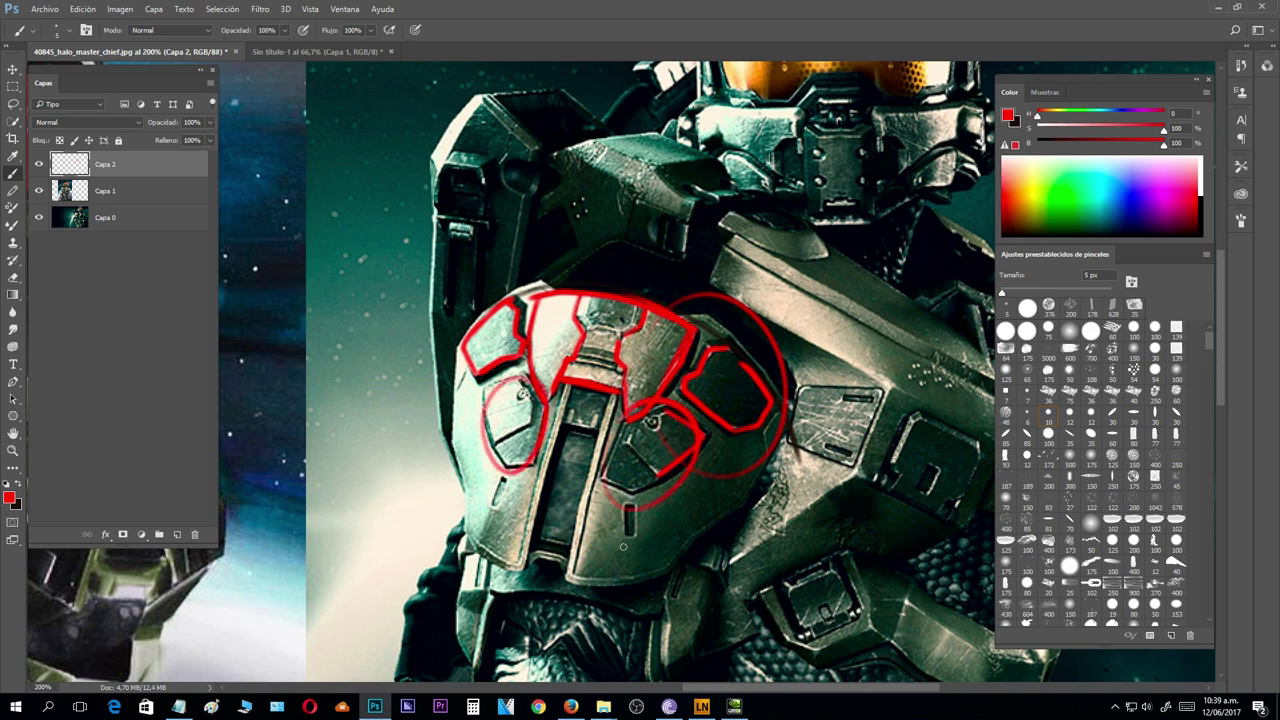
# - Draw red guidelines through the photo guard's two lower slots and a large curve around its right side
pyautogui.moveTo(628, 578); pyautogui.dragTo(628, 432)
pyautogui.moveTo(480, 545); pyautogui.dragTo(532, 386)
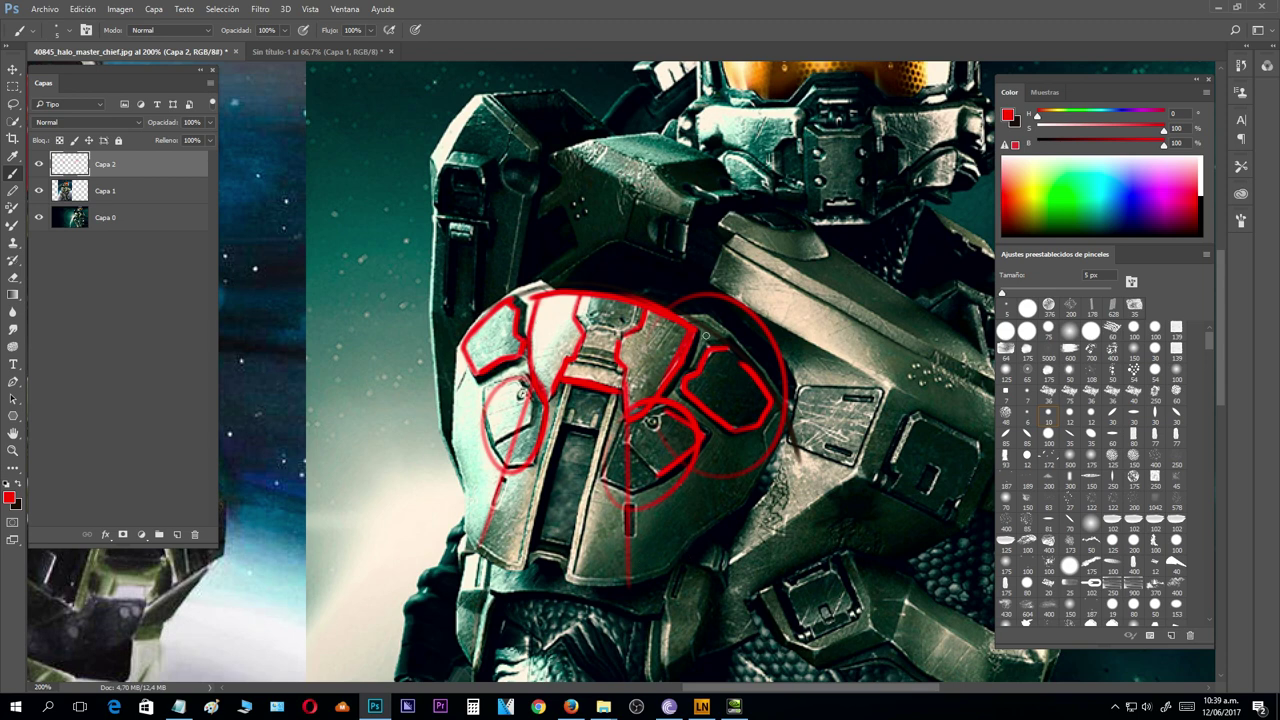
pyautogui.moveTo(570, 585); pyautogui.dragTo(688, 303)
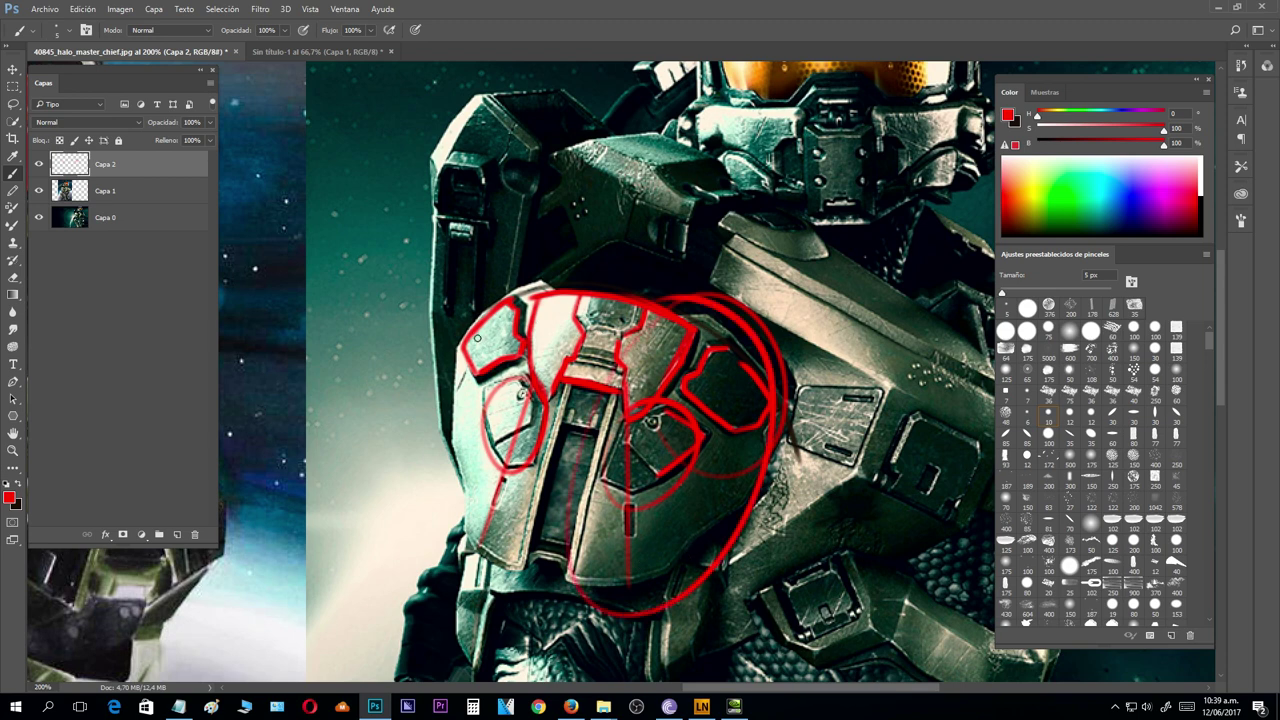
# - Draw a red arrow pointing at the photo guard's left edge and add a stroke along the upper right panel
pyautogui.moveTo(388, 305)
pyautogui.mouseDown()
pyautogui.moveTo(438, 360)
pyautogui.moveTo(430, 372)
pyautogui.mouseUp()
pyautogui.moveTo(433, 326)
pyautogui.mouseDown()
pyautogui.moveTo(440, 368)
pyautogui.moveTo(427, 354)
pyautogui.mouseUp()
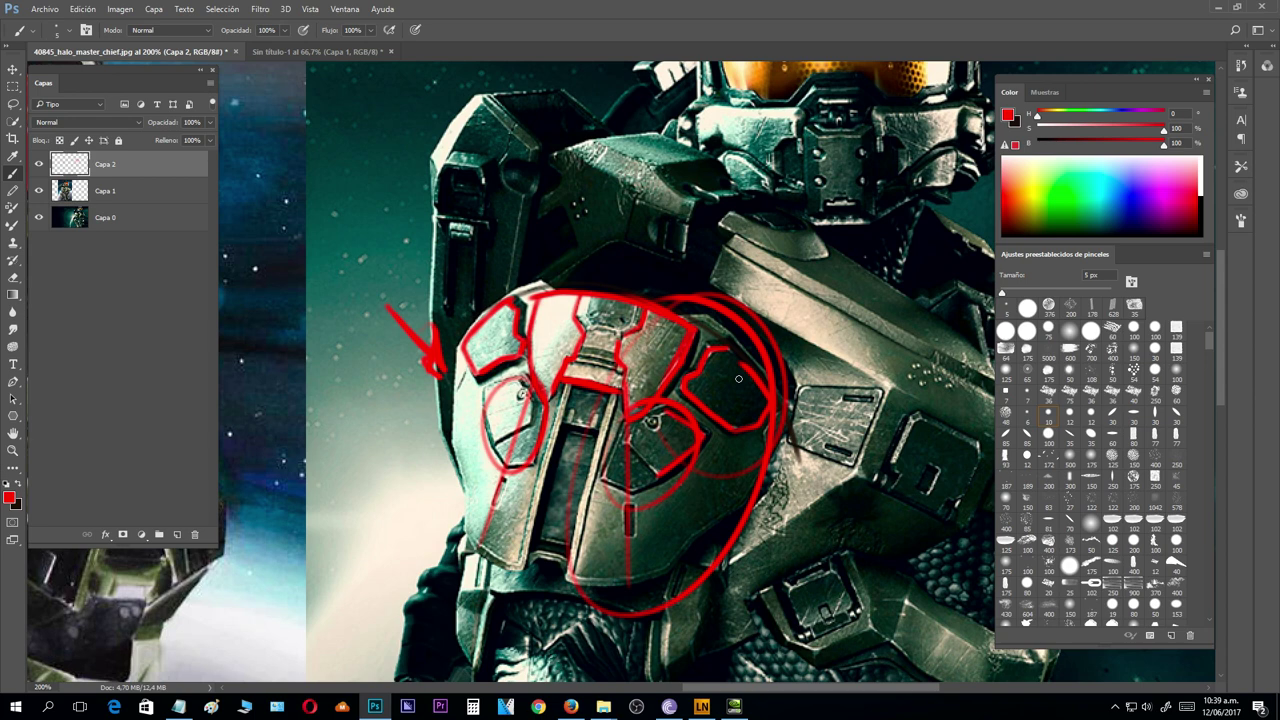
pyautogui.moveTo(738, 362); pyautogui.dragTo(755, 383)
# - Outline in red the upper right and upper left recessed panels of the drawing's shoulder guard on layer Capa 1
pyautogui.hotkey('ctrl', '-')
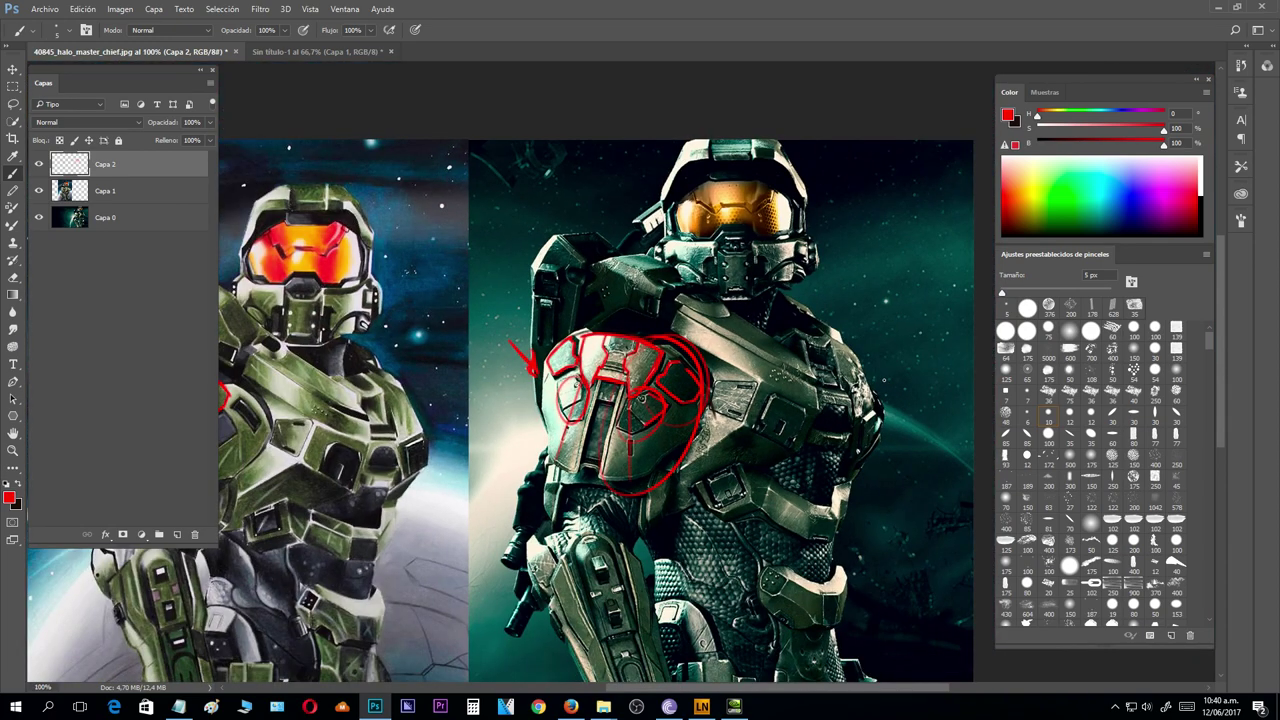
pyautogui.hotkey('ctrl', '+')
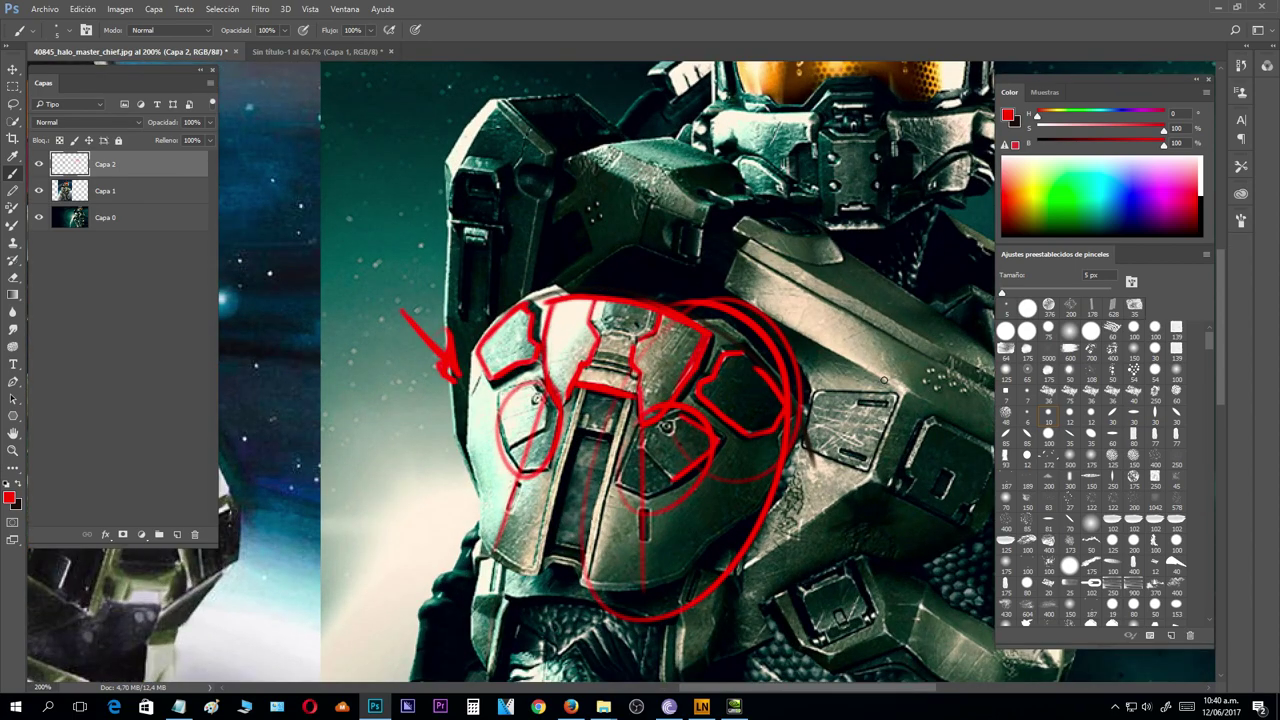
pyautogui.hotkey('ctrl', '-')
pyautogui.hotkey('ctrl', '-')
pyautogui.hotkey('ctrl', '+')
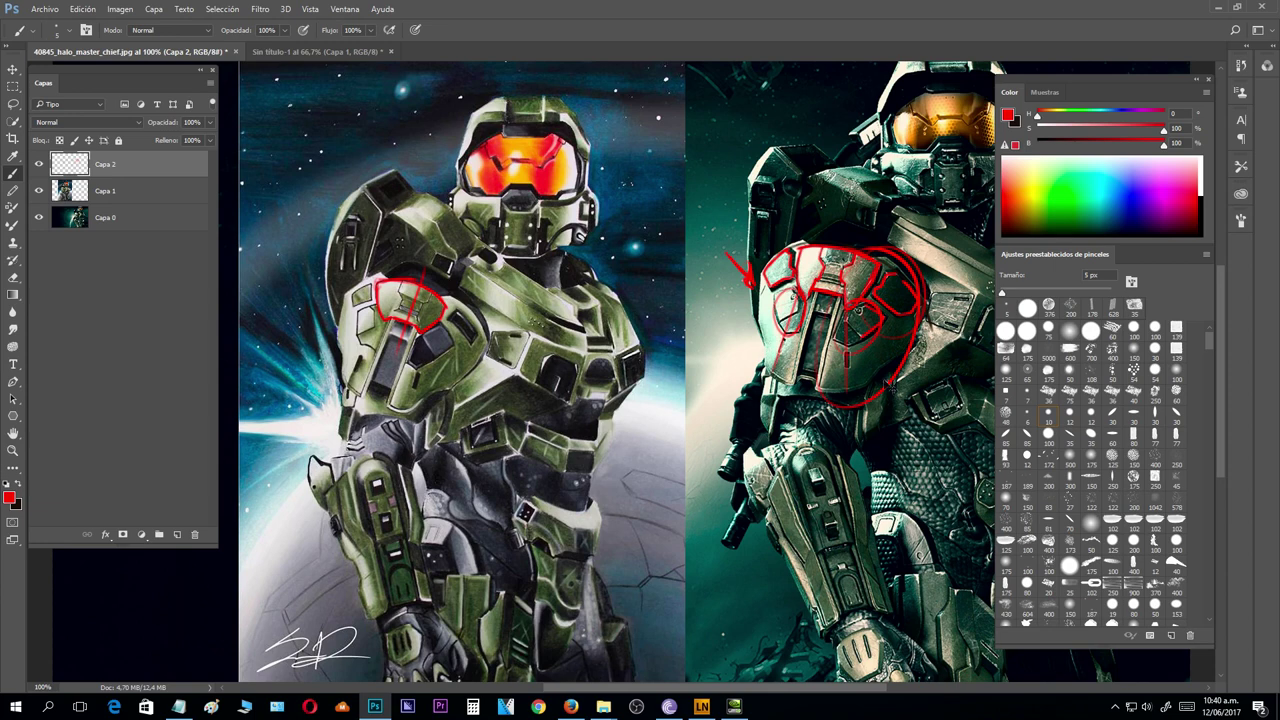
pyautogui.press('v')
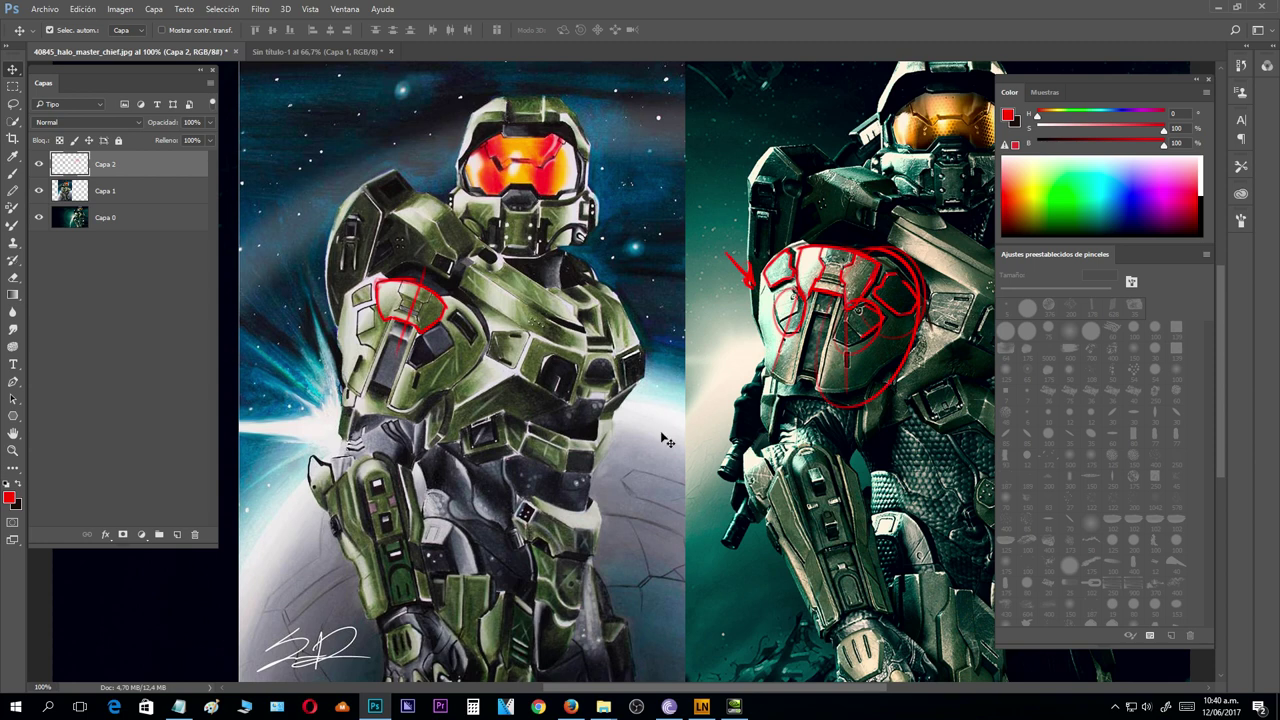
pyautogui.moveTo(622, 411); pyautogui.dragTo(714, 526)
pyautogui.hotkey('ctrl', '+')
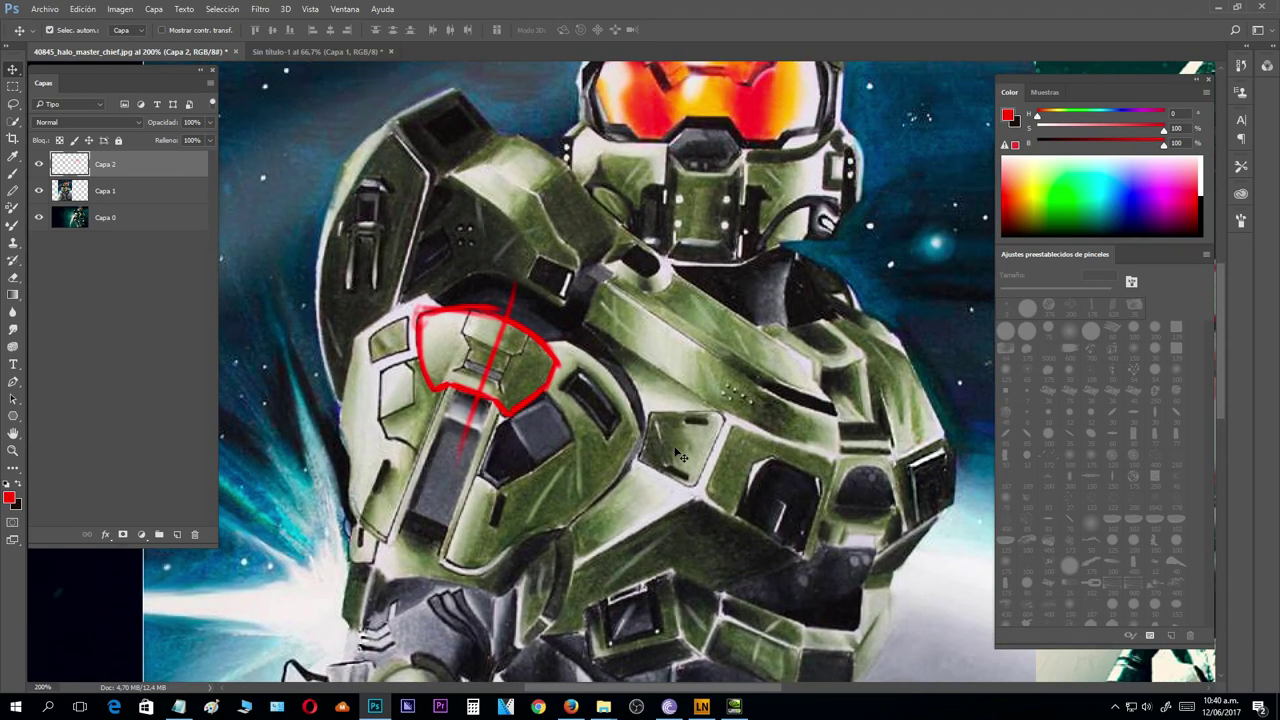
pyautogui.click(608, 399)
pyautogui.press('b')
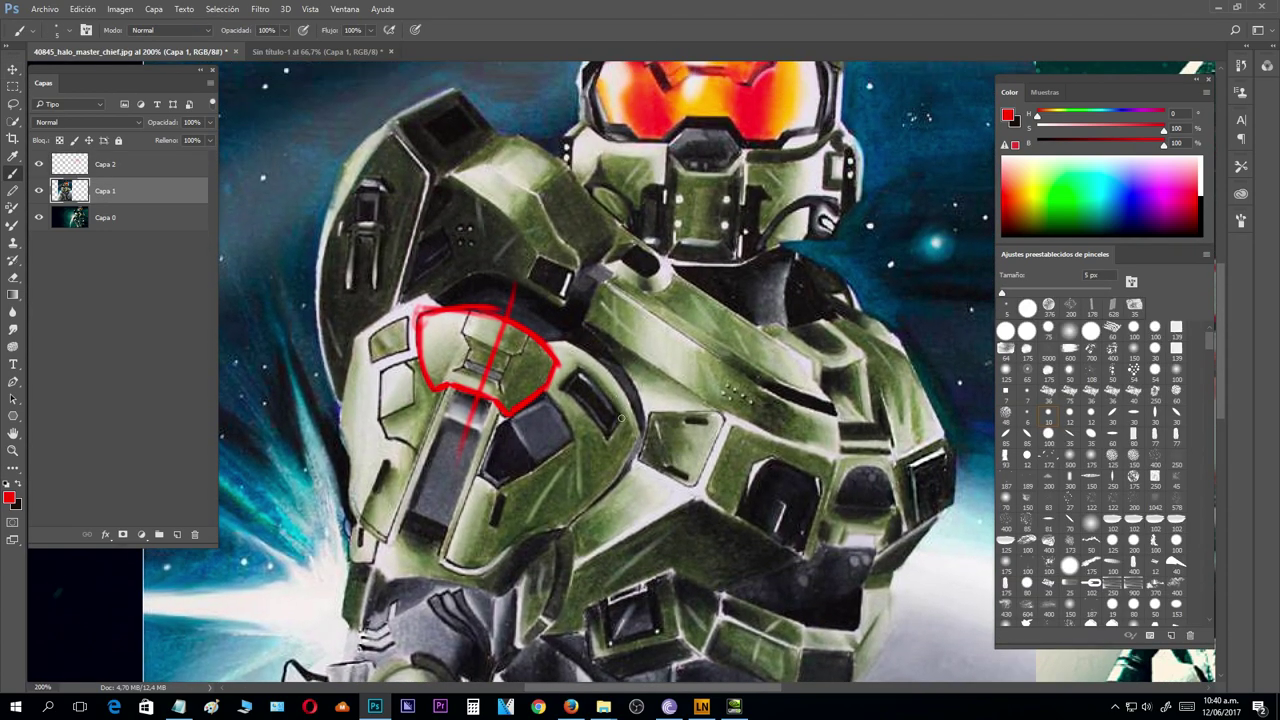
pyautogui.moveTo(582, 371)
pyautogui.mouseDown()
pyautogui.moveTo(622, 416)
pyautogui.moveTo(611, 436)
pyautogui.mouseUp()
pyautogui.moveTo(567, 388)
pyautogui.mouseDown()
pyautogui.moveTo(608, 437)
pyautogui.moveTo(581, 370)
pyautogui.mouseUp()
pyautogui.moveTo(406, 321)
pyautogui.mouseDown()
pyautogui.moveTo(370, 338)
pyautogui.moveTo(405, 341)
pyautogui.moveTo(372, 356)
pyautogui.moveTo(405, 347)
pyautogui.mouseUp()
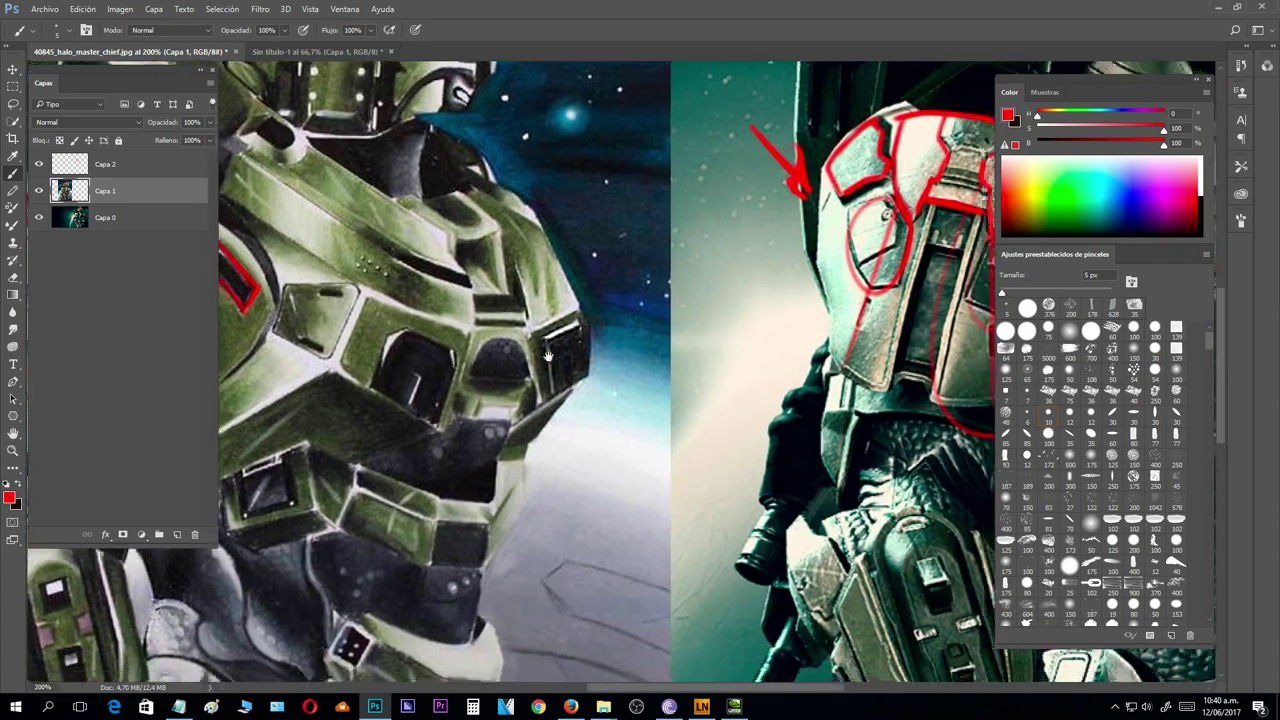
# - Mark the guard's two narrow lower slots in red on photo and drawing, adding slanted guidelines through the drawing's slots
pyautogui.moveTo(548, 356); pyautogui.dragTo(272, 306)
pyautogui.moveTo(597, 403)
pyautogui.mouseDown()
pyautogui.moveTo(785, 394)
pyautogui.moveTo(870, 420)
pyautogui.moveTo(647, 377)
pyautogui.moveTo(618, 391)
pyautogui.mouseUp()
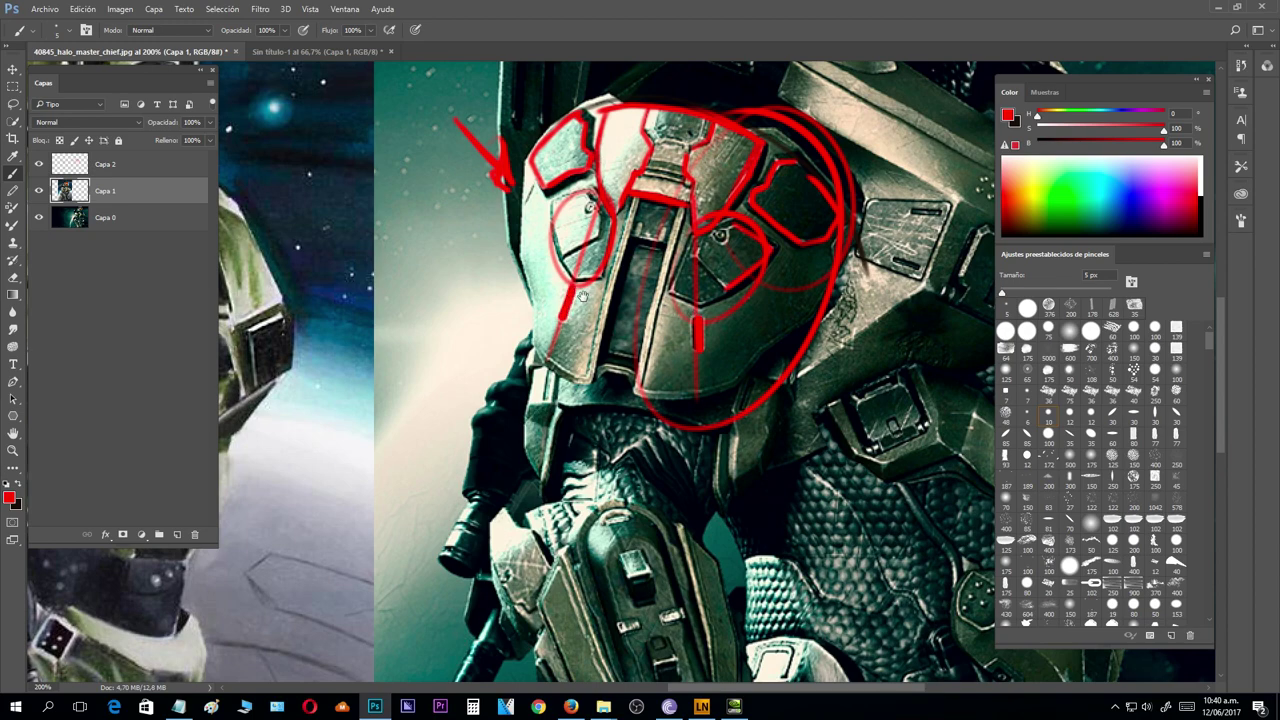
pyautogui.moveTo(636, 459); pyautogui.dragTo(808, 494)
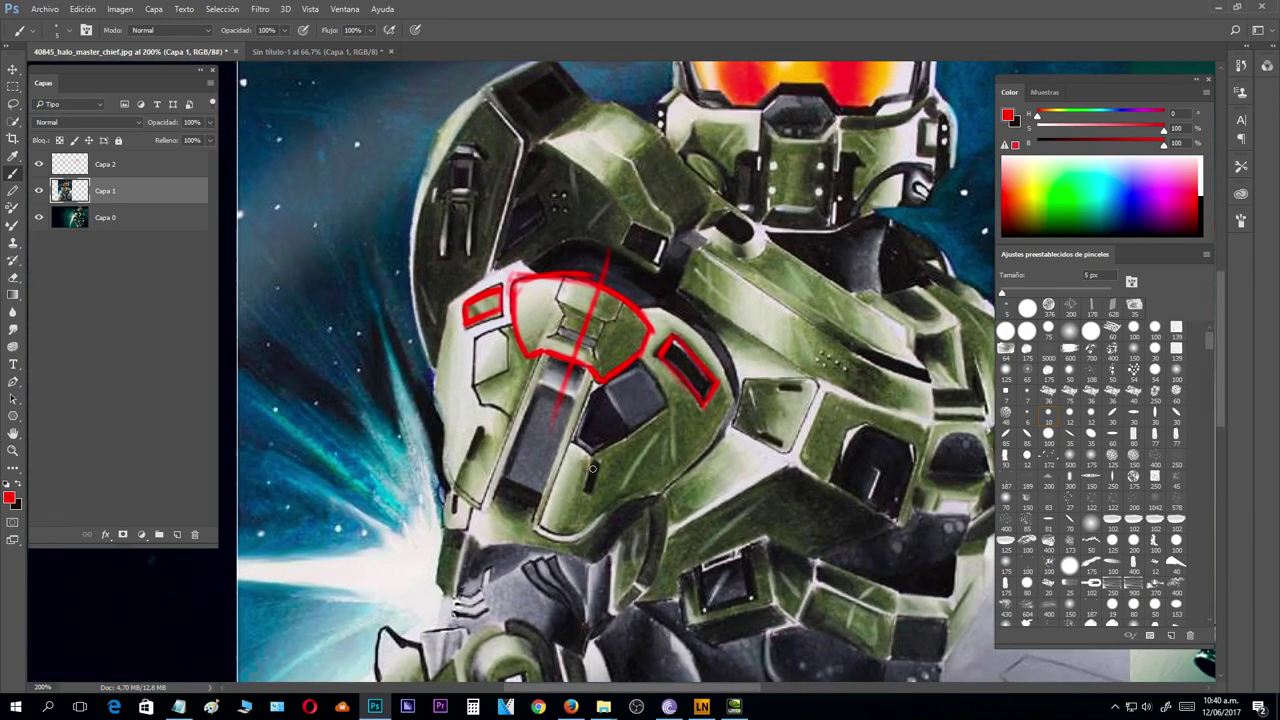
pyautogui.moveTo(590, 476); pyautogui.dragTo(584, 499)
pyautogui.moveTo(485, 427); pyautogui.dragTo(467, 463)
pyautogui.moveTo(614, 391); pyautogui.dragTo(575, 530)
pyautogui.moveTo(535, 280); pyautogui.dragTo(445, 520)
# - Outline the photo guard's central strip in red and mark the guard's lower left edge with a short stroke
pyautogui.moveTo(842, 494); pyautogui.dragTo(693, 491)
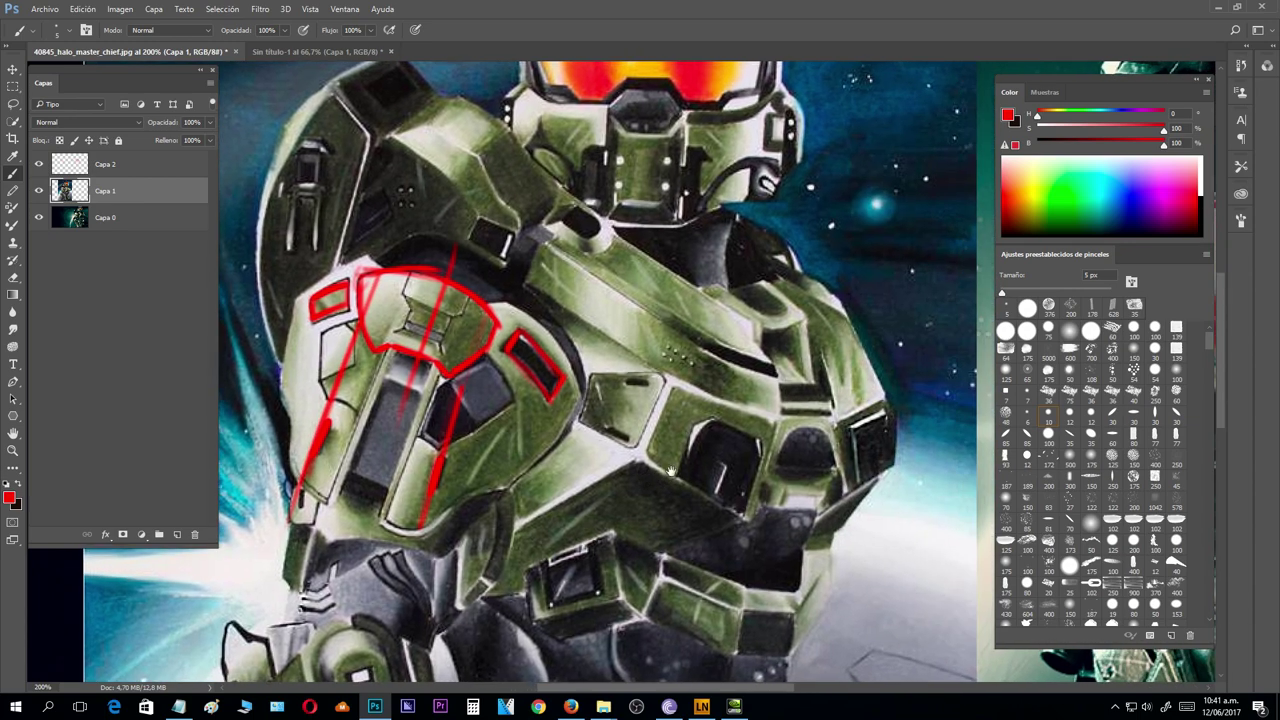
pyautogui.hotkey('ctrl', '-')
pyautogui.moveTo(848, 508)
pyautogui.mouseDown()
pyautogui.moveTo(561, 458)
pyautogui.moveTo(763, 490)
pyautogui.mouseUp()
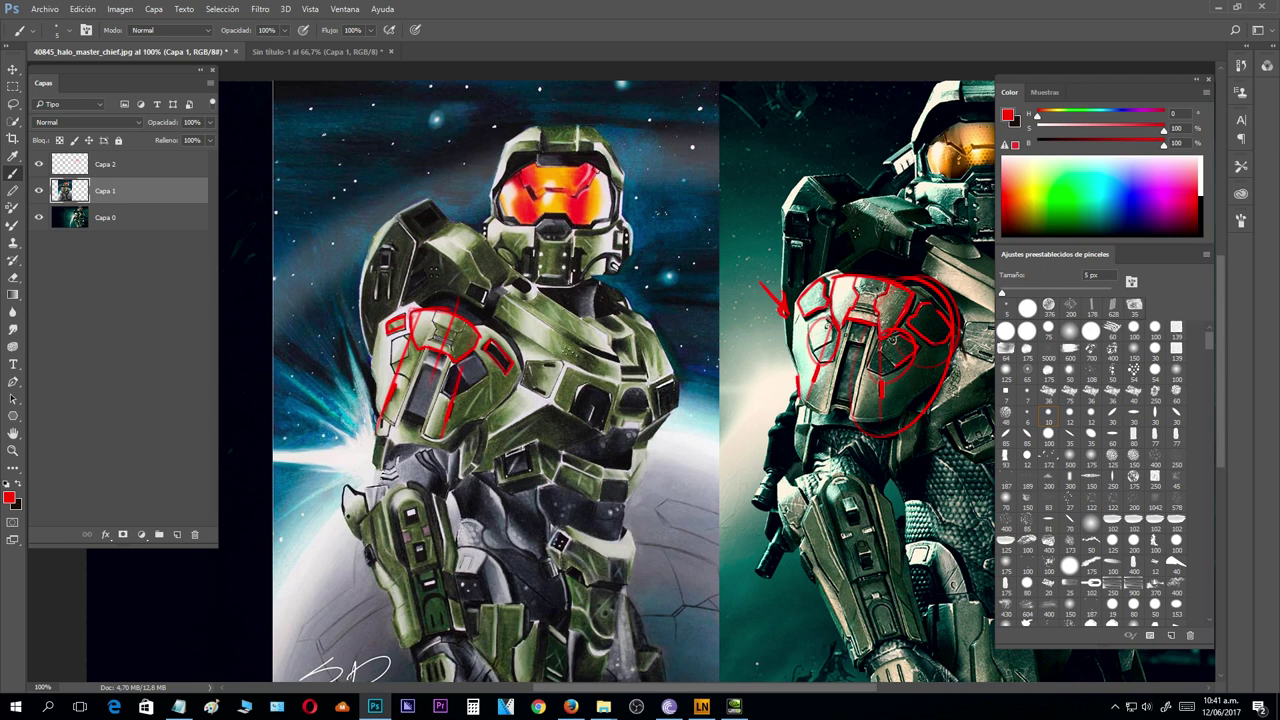
pyautogui.moveTo(848, 330)
pyautogui.mouseDown()
pyautogui.moveTo(829, 420)
pyautogui.moveTo(852, 325)
pyautogui.moveTo(854, 405)
pyautogui.moveTo(868, 330)
pyautogui.moveTo(834, 404)
pyautogui.moveTo(847, 409)
pyautogui.mouseUp()
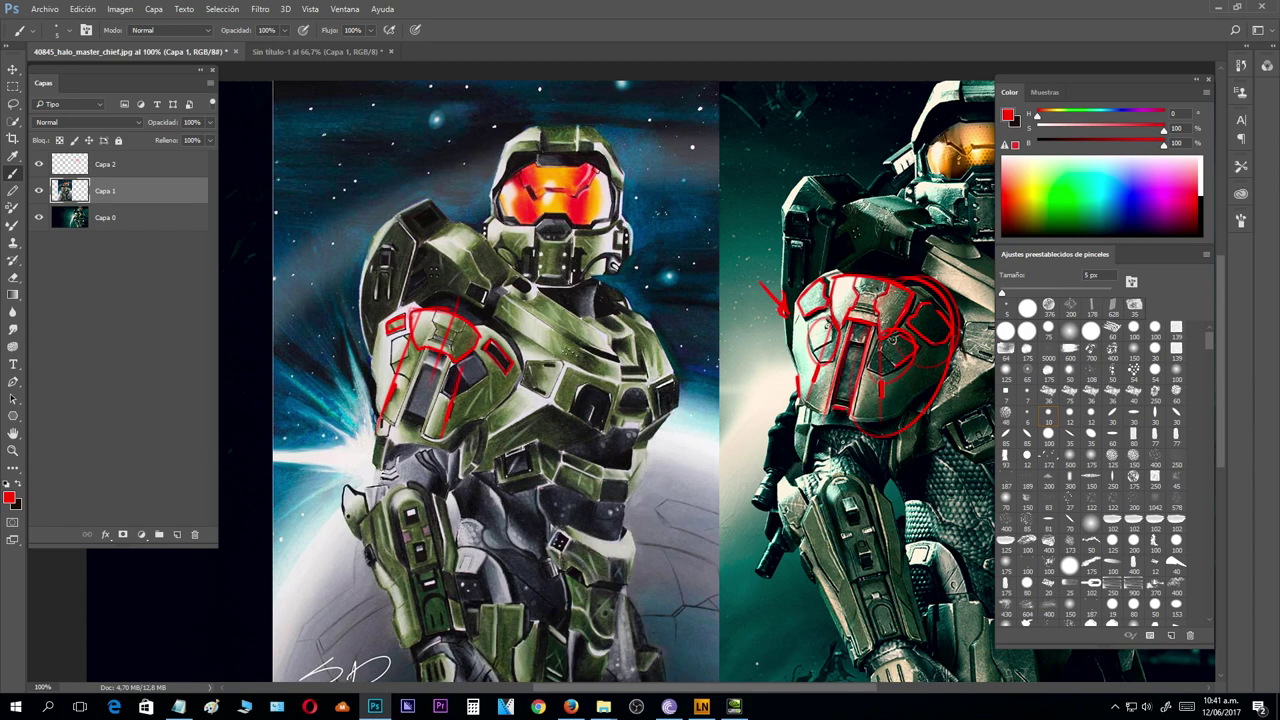
pyautogui.hotkey('ctrl', '+')
pyautogui.hscroll(5, 842, 441)
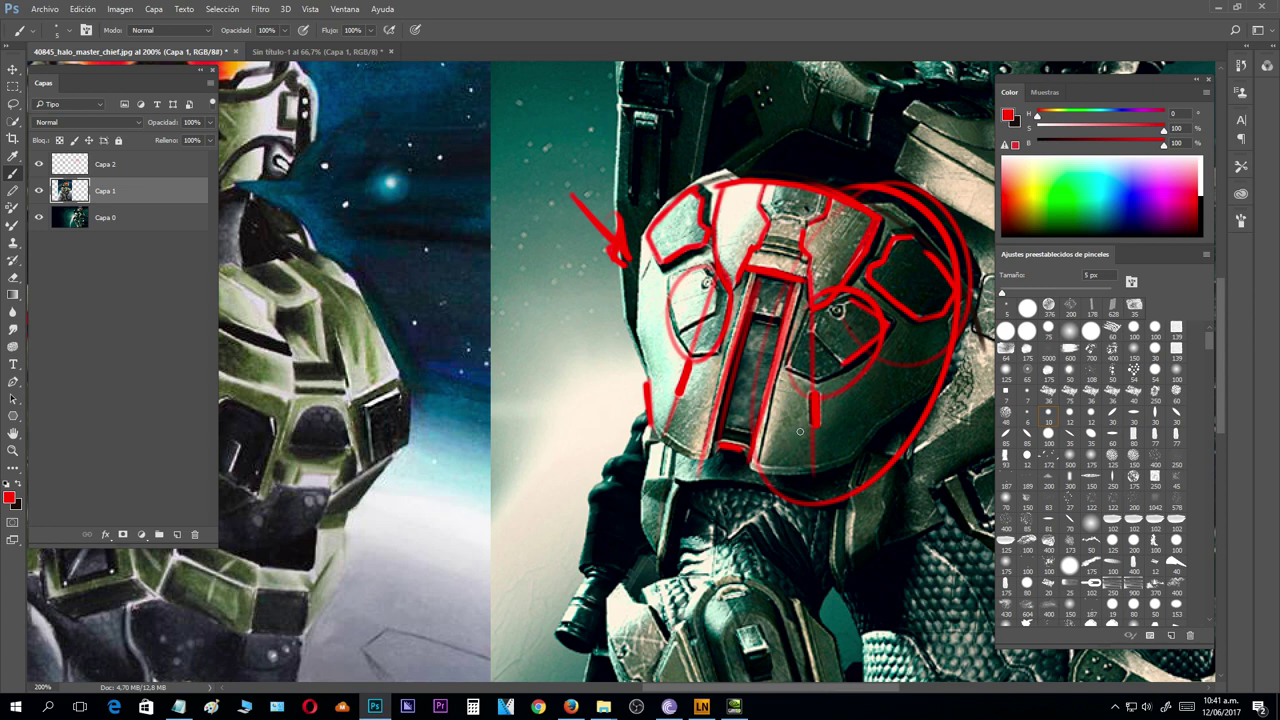
pyautogui.moveTo(804, 430); pyautogui.dragTo(840, 378)
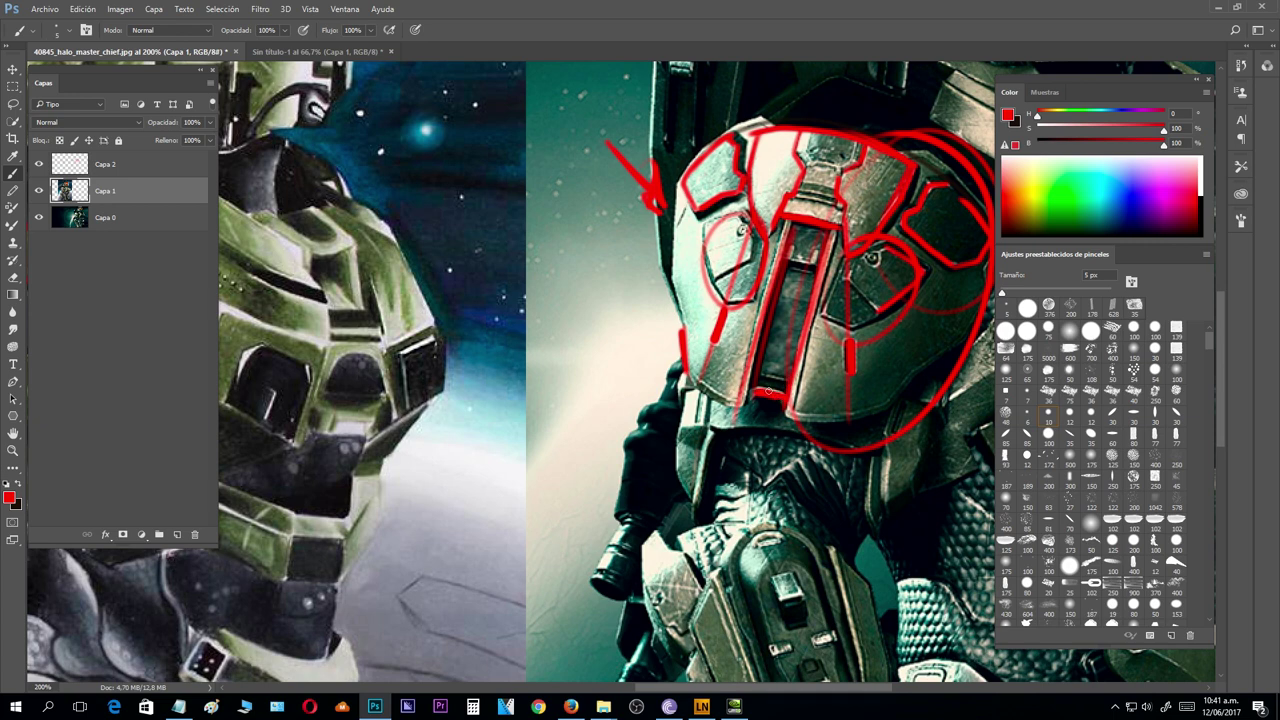
# - Erase the red outline around the photo guard's central strip and the marks on the guard's lower left
pyautogui.press('e')
pyautogui.moveTo(770, 394)
pyautogui.mouseDown()
pyautogui.moveTo(797, 364)
pyautogui.moveTo(811, 289)
pyautogui.moveTo(774, 257)
pyautogui.moveTo(825, 258)
pyautogui.mouseUp()
pyautogui.moveTo(801, 376)
pyautogui.mouseDown()
pyautogui.moveTo(795, 318)
pyautogui.moveTo(713, 341)
pyautogui.mouseUp()
pyautogui.moveTo(684, 385); pyautogui.dragTo(684, 328)
# - Redraw the photo guard's central strip in red, thickening its inner left edge from the top recess to the bottom
pyautogui.press('b')
pyautogui.moveTo(790, 398)
pyautogui.mouseDown()
pyautogui.moveTo(748, 401)
pyautogui.moveTo(772, 390)
pyautogui.moveTo(776, 328)
pyautogui.moveTo(752, 395)
pyautogui.moveTo(787, 260)
pyautogui.moveTo(819, 275)
pyautogui.moveTo(808, 314)
pyautogui.mouseUp()
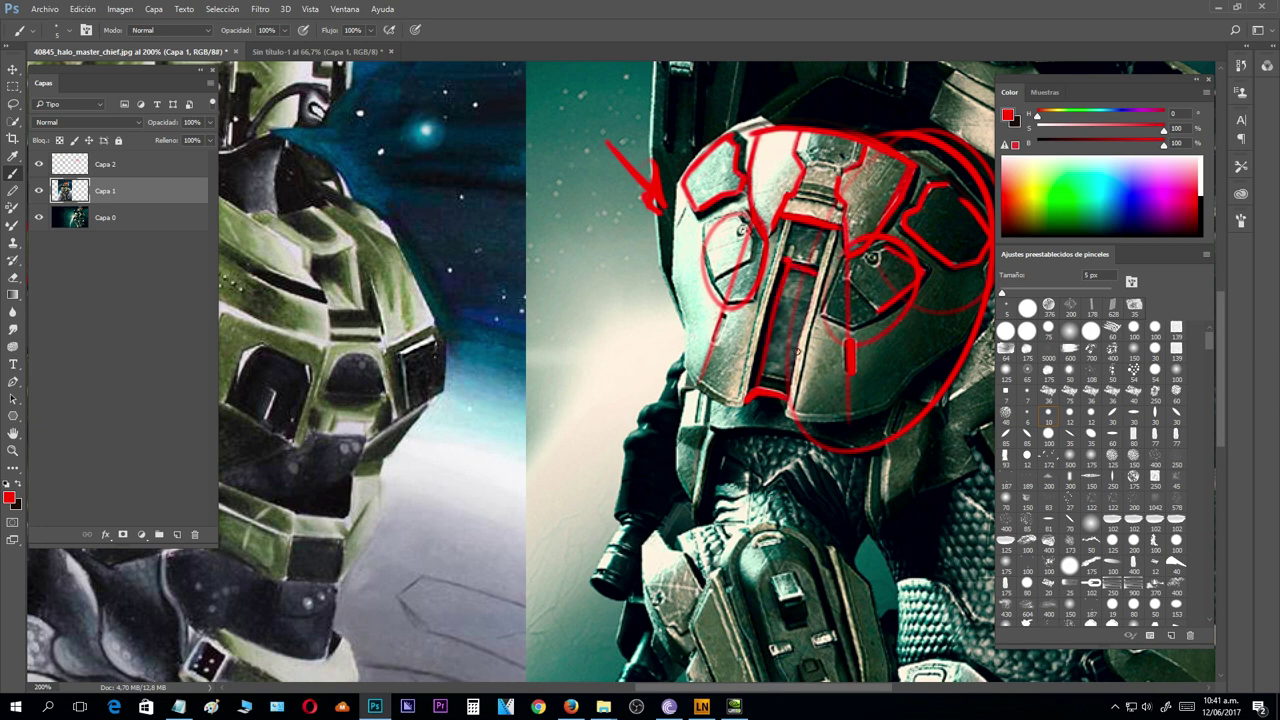
pyautogui.moveTo(756, 388)
pyautogui.mouseDown()
pyautogui.moveTo(783, 269)
pyautogui.moveTo(750, 380)
pyautogui.moveTo(788, 262)
pyautogui.mouseUp()
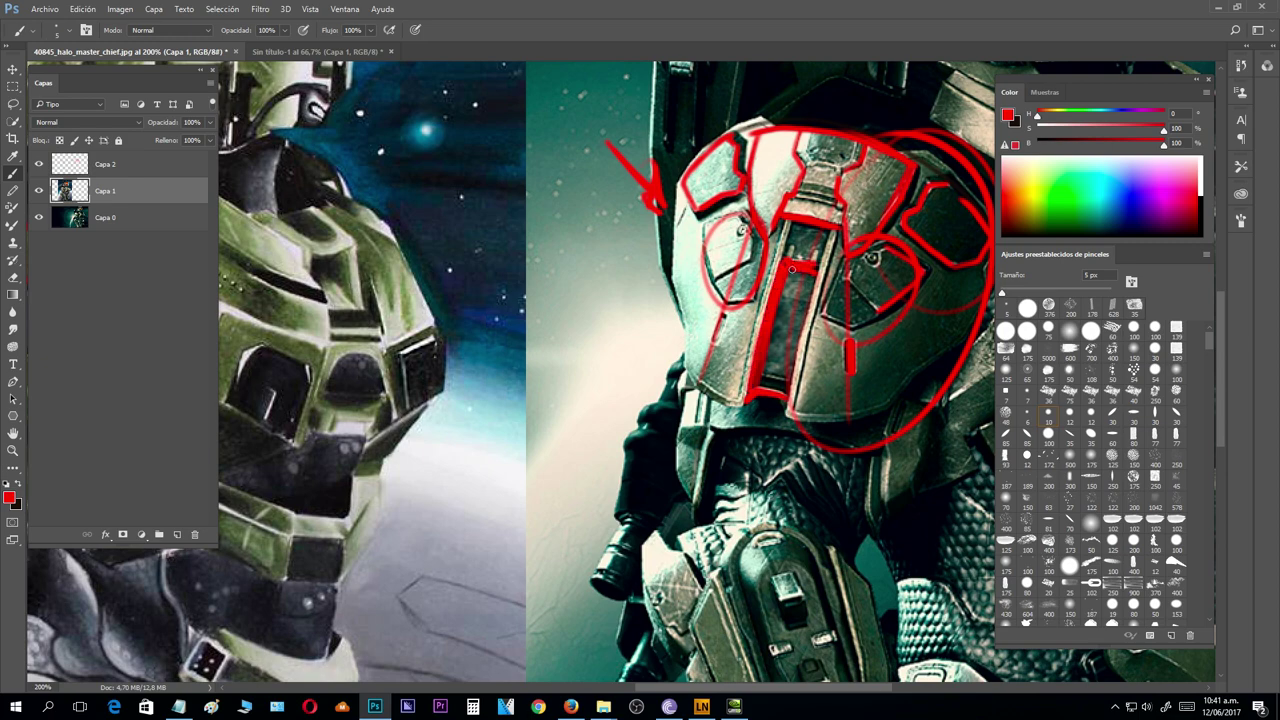
pyautogui.moveTo(760, 386)
pyautogui.mouseDown()
pyautogui.moveTo(782, 393)
pyautogui.moveTo(756, 390)
pyautogui.mouseUp()
# - Trace the left and top edges of the central strip in red on the drawing's shoulder guard
pyautogui.moveTo(440, 400)
pyautogui.mouseDown()
pyautogui.moveTo(729, 454)
pyautogui.moveTo(895, 430)
pyautogui.mouseUp()
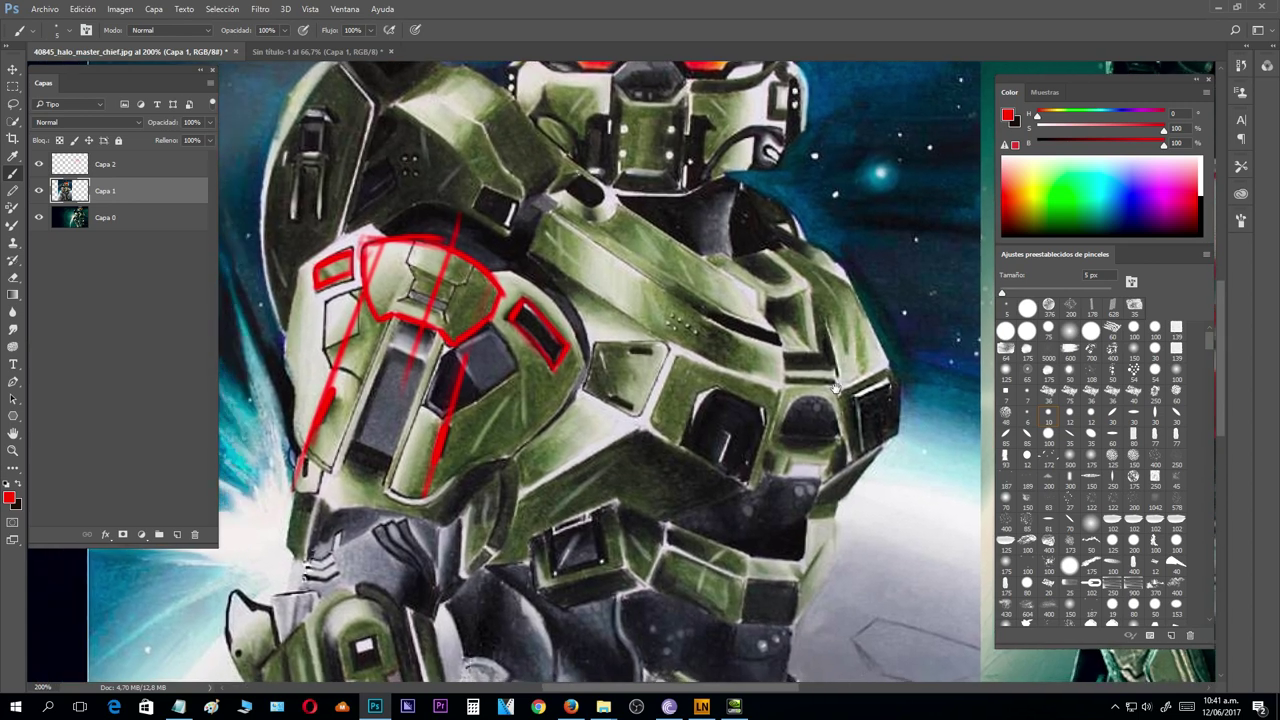
pyautogui.moveTo(662, 435); pyautogui.dragTo(777, 397)
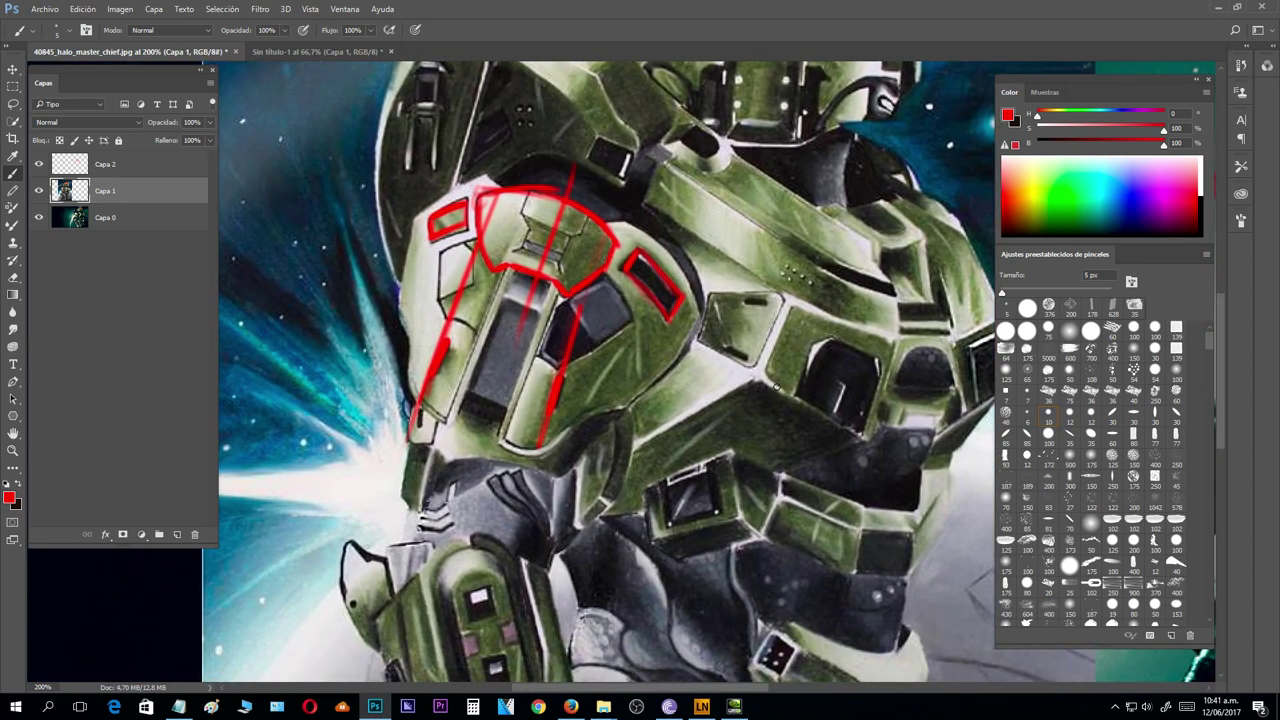
pyautogui.moveTo(503, 312); pyautogui.dragTo(470, 390)
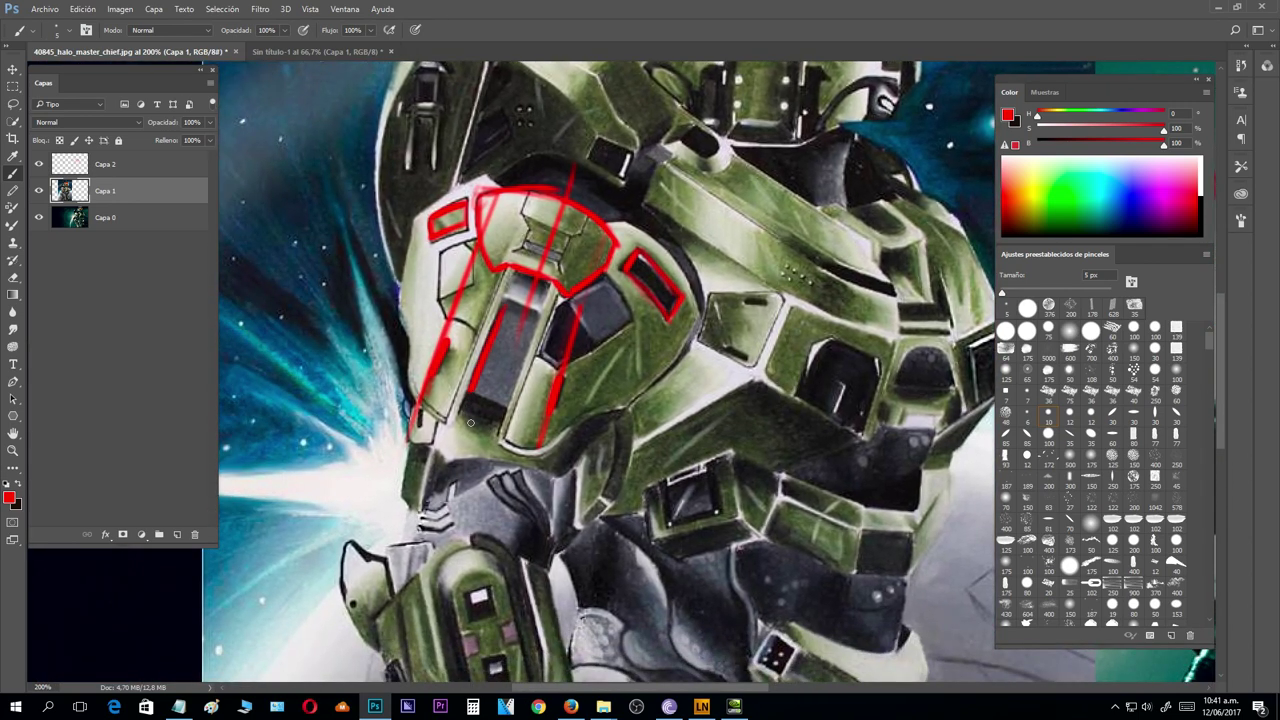
pyautogui.moveTo(504, 303); pyautogui.dragTo(540, 307)
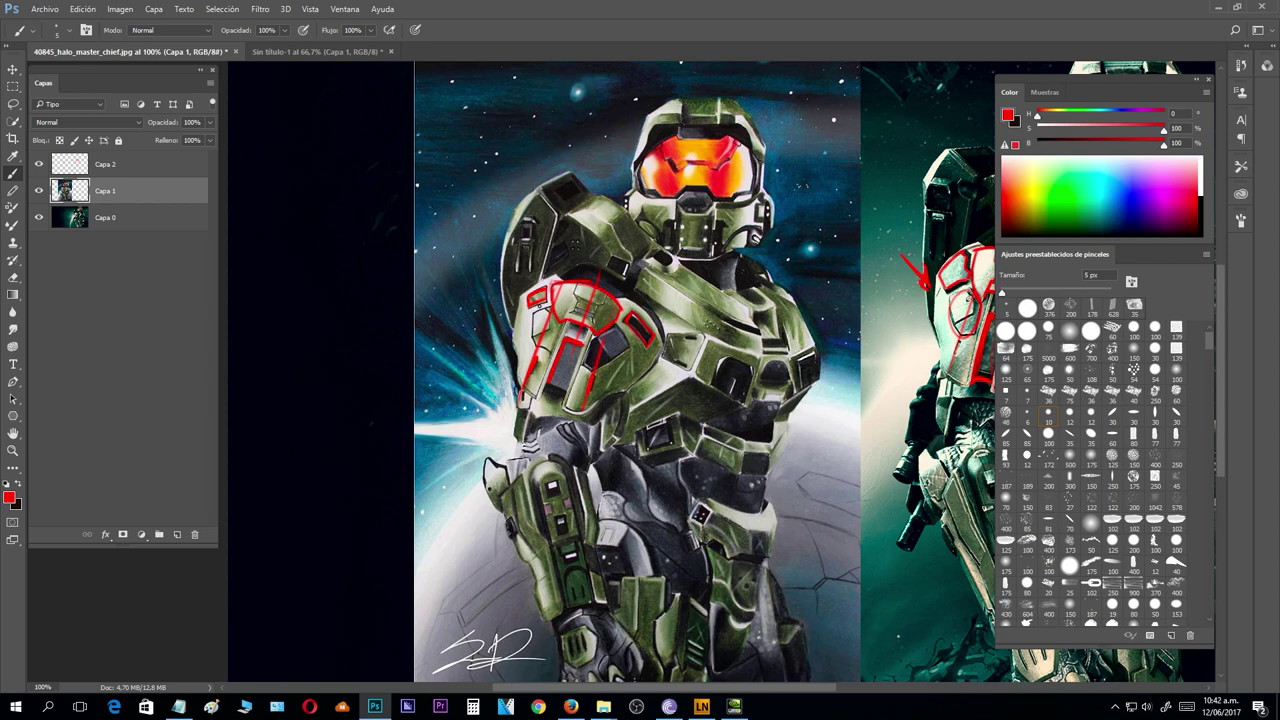
# - Add a short vertical red stroke inside the photo's shoulder guard, below its inner side panel
pyautogui.moveTo(844, 379); pyautogui.dragTo(602, 361)
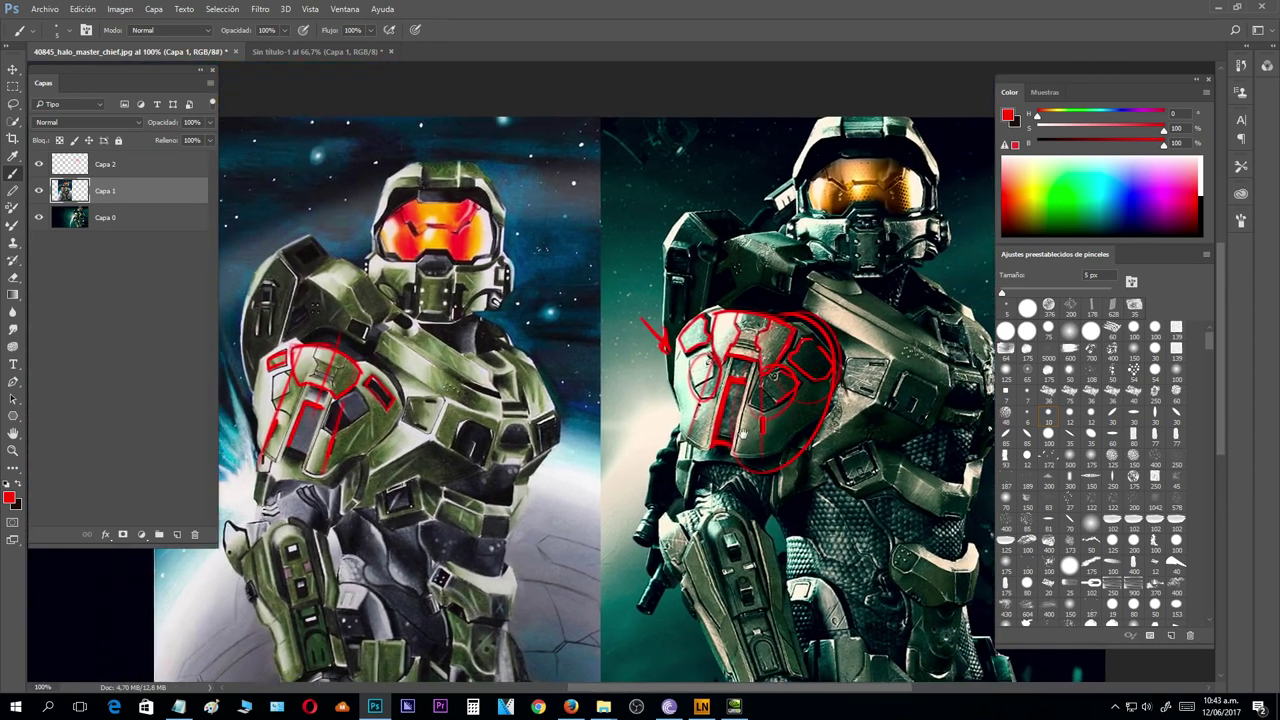
pyautogui.moveTo(742, 434); pyautogui.dragTo(724, 431)
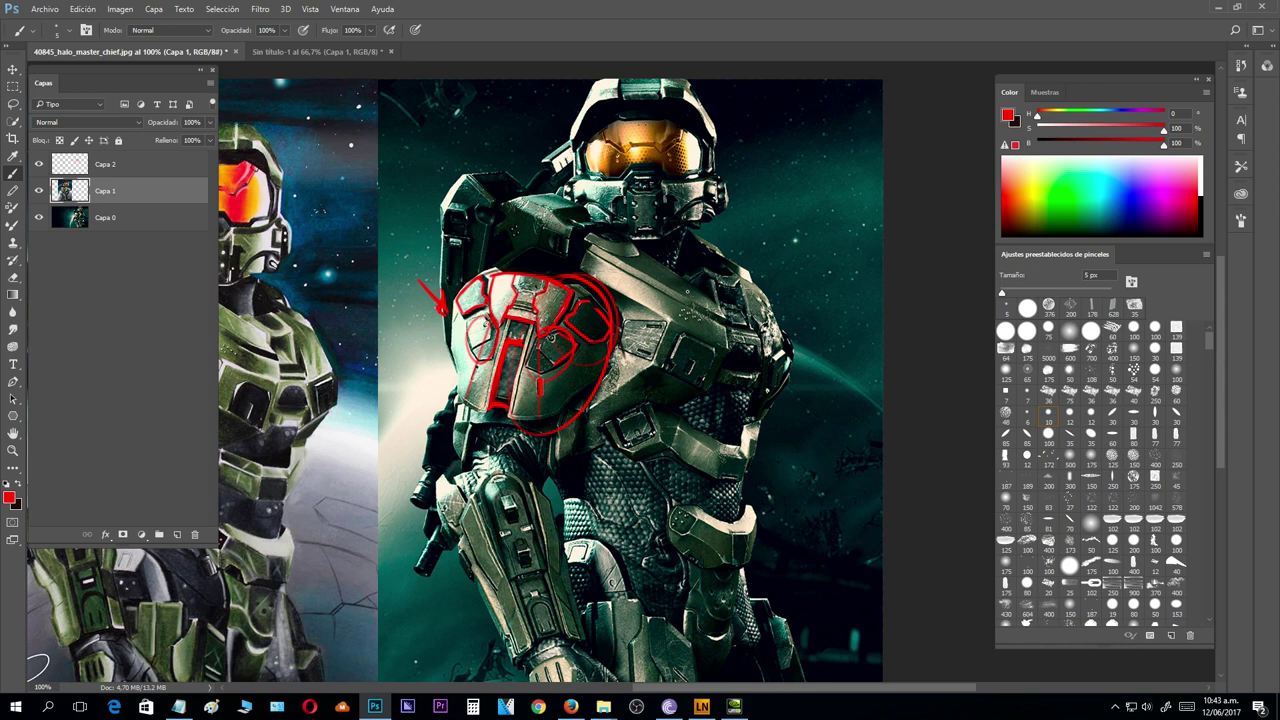
# - In the Sin título-1 sketch, pick up the dark line colour and draw two parallel curved edges joined at their upper end in the empty area
pyautogui.click(318, 52)
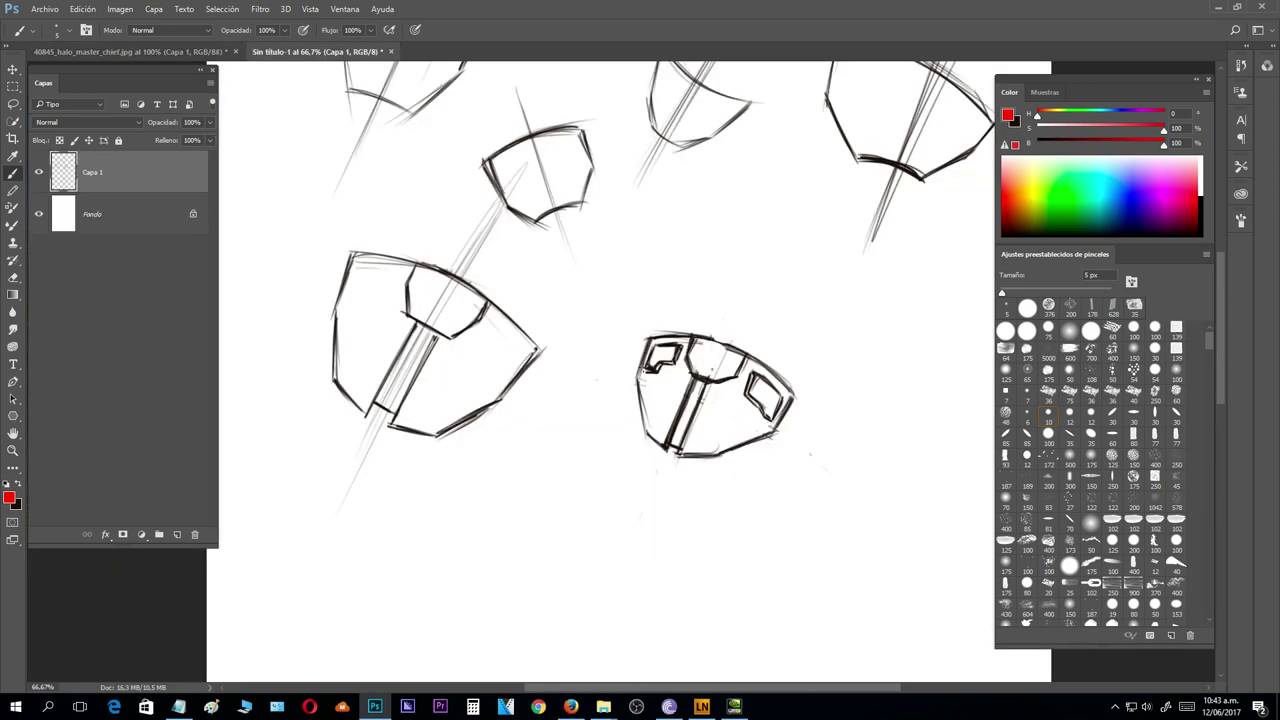
pyautogui.keyDown('alt'); pyautogui.click(633, 368); pyautogui.keyUp('alt')
pyautogui.moveTo(700, 500)
pyautogui.mouseDown()
pyautogui.moveTo(737, 243)
pyautogui.moveTo(645, 194)
pyautogui.moveTo(771, 183)
pyautogui.mouseUp()
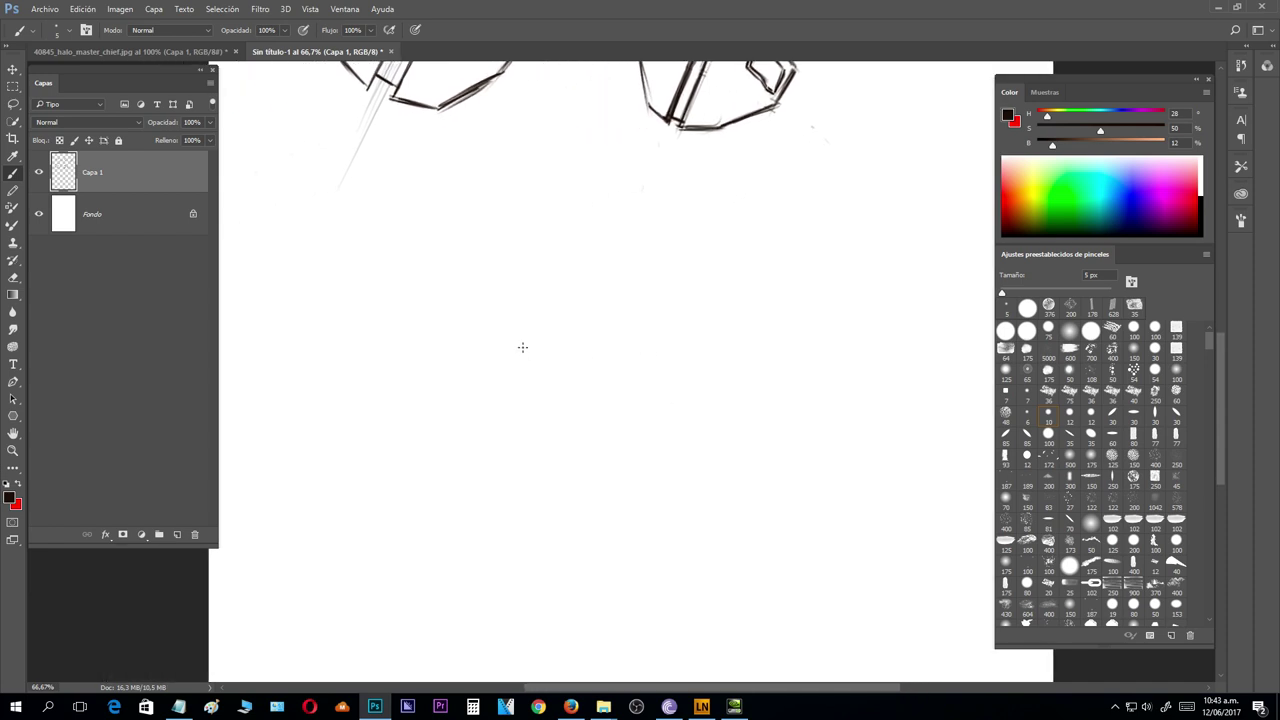
pyautogui.moveTo(523, 349)
pyautogui.mouseDown()
pyautogui.moveTo(587, 395)
pyautogui.moveTo(651, 417)
pyautogui.mouseUp()
pyautogui.moveTo(540, 328)
pyautogui.mouseDown()
pyautogui.moveTo(522, 342)
pyautogui.moveTo(661, 390)
pyautogui.mouseUp()
pyautogui.moveTo(540, 334); pyautogui.dragTo(668, 380)
pyautogui.moveTo(526, 348); pyautogui.dragTo(660, 418)
# - With the photo as reference, add the form's front corner and an inner curved edge, plus slanted guide lines along its top and bottom
pyautogui.click(198, 51)
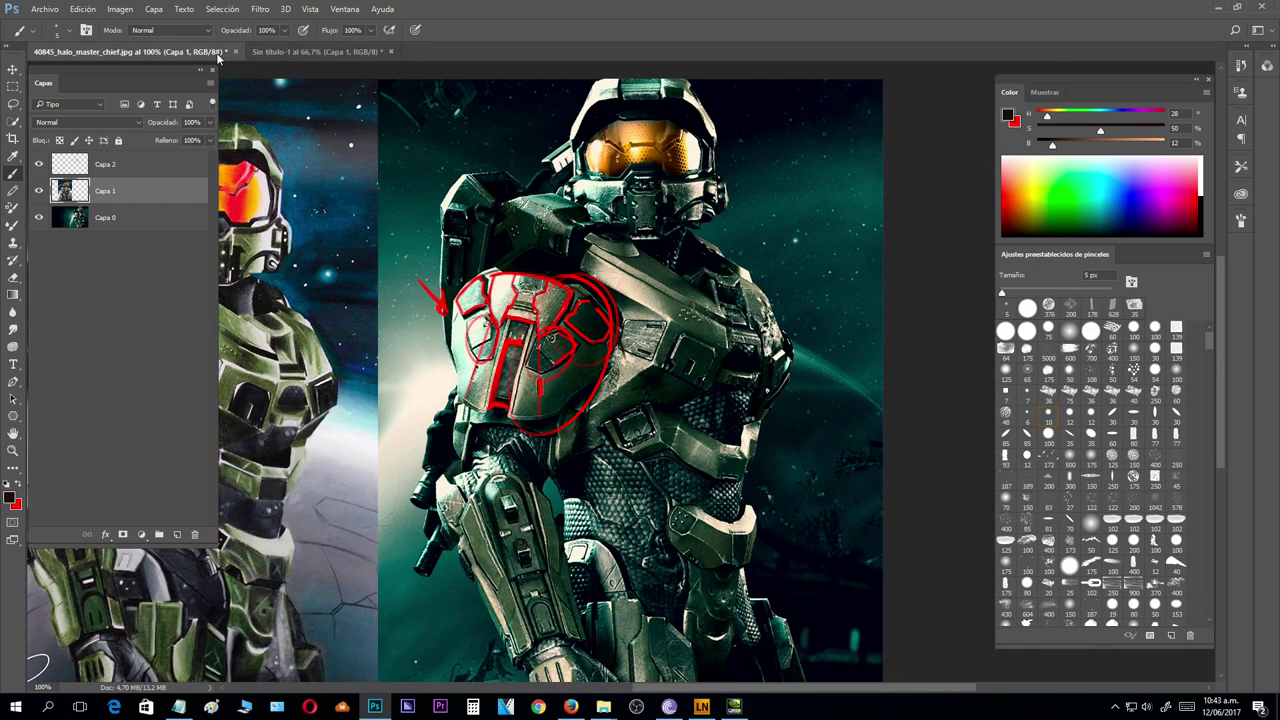
pyautogui.click(340, 51)
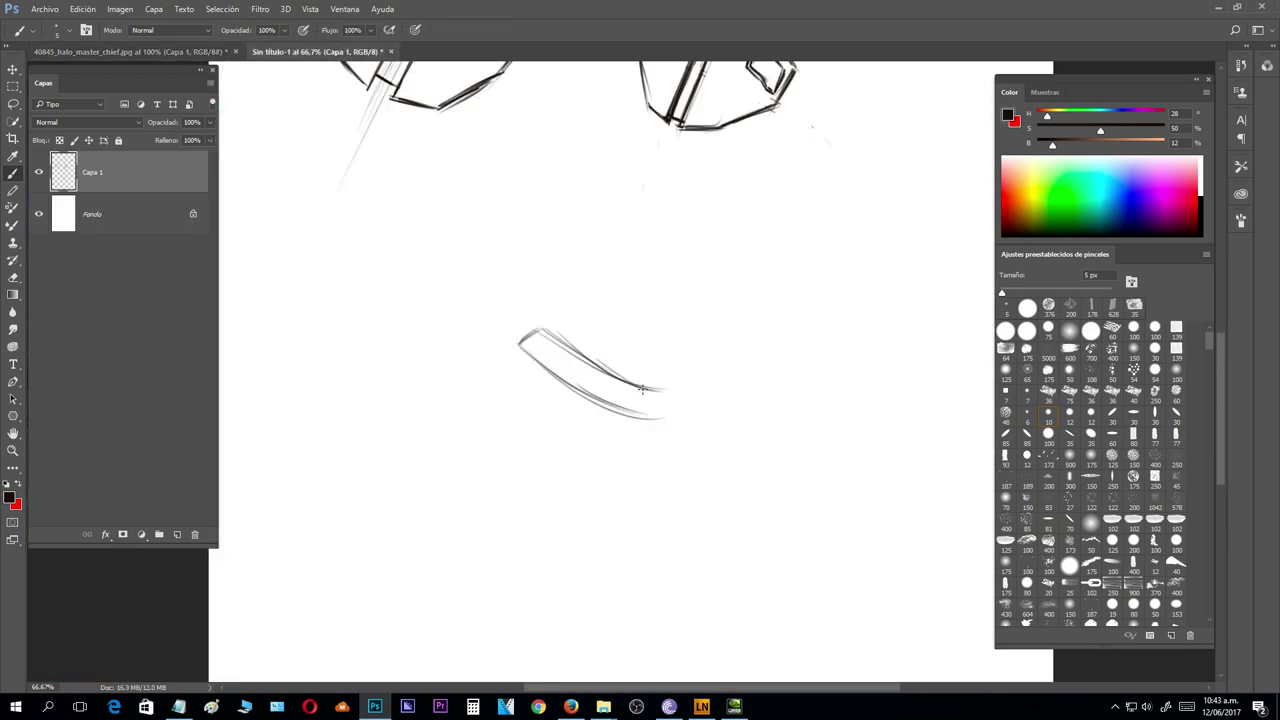
pyautogui.moveTo(568, 379)
pyautogui.mouseDown()
pyautogui.moveTo(667, 421)
pyautogui.moveTo(710, 373)
pyautogui.mouseUp()
pyautogui.moveTo(668, 421)
pyautogui.mouseDown()
pyautogui.moveTo(713, 382)
pyautogui.moveTo(650, 290)
pyautogui.mouseUp()
pyautogui.moveTo(456, 372); pyautogui.dragTo(732, 224)
pyautogui.moveTo(617, 470); pyautogui.dragTo(808, 331)
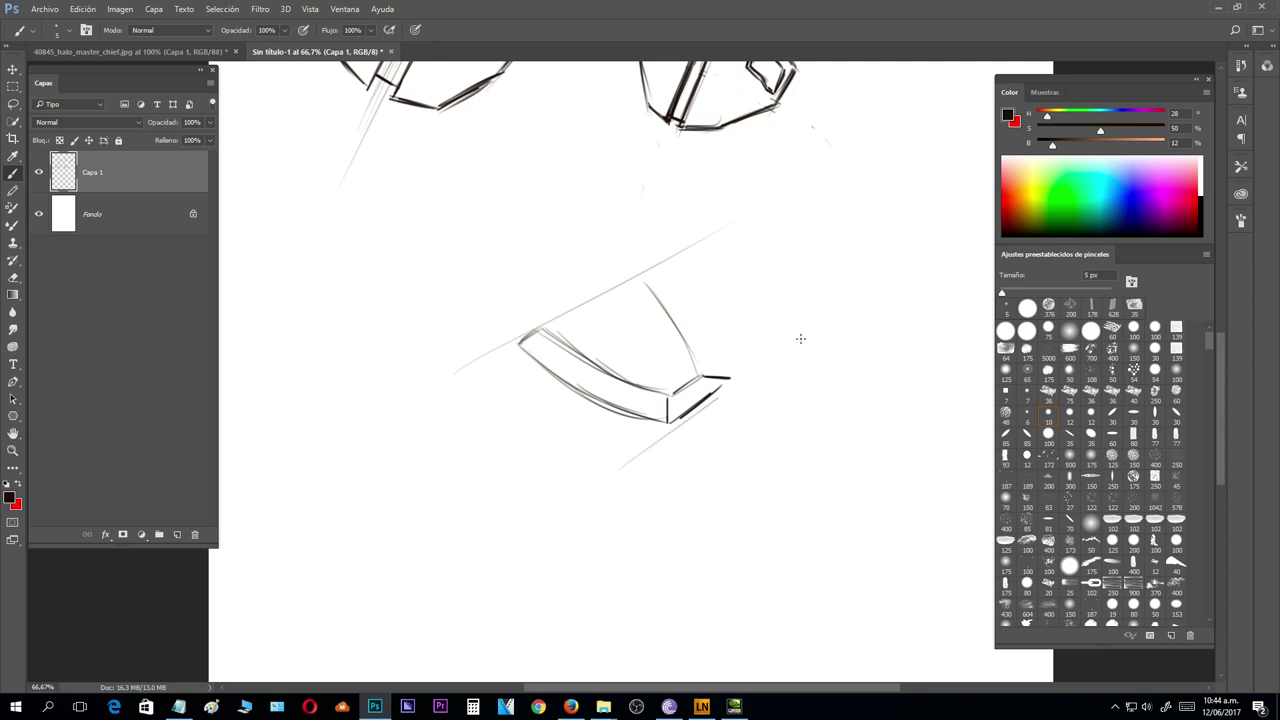
# - Draw the second band's outer curve and the straight top edge of the form, and erase the overlapping lines at both upper corners
pyautogui.moveTo(643, 280)
pyautogui.mouseDown()
pyautogui.moveTo(682, 254)
pyautogui.moveTo(664, 270)
pyautogui.moveTo(711, 338)
pyautogui.moveTo(700, 309)
pyautogui.moveTo(730, 380)
pyautogui.mouseUp()
pyautogui.moveTo(688, 292); pyautogui.dragTo(728, 382)
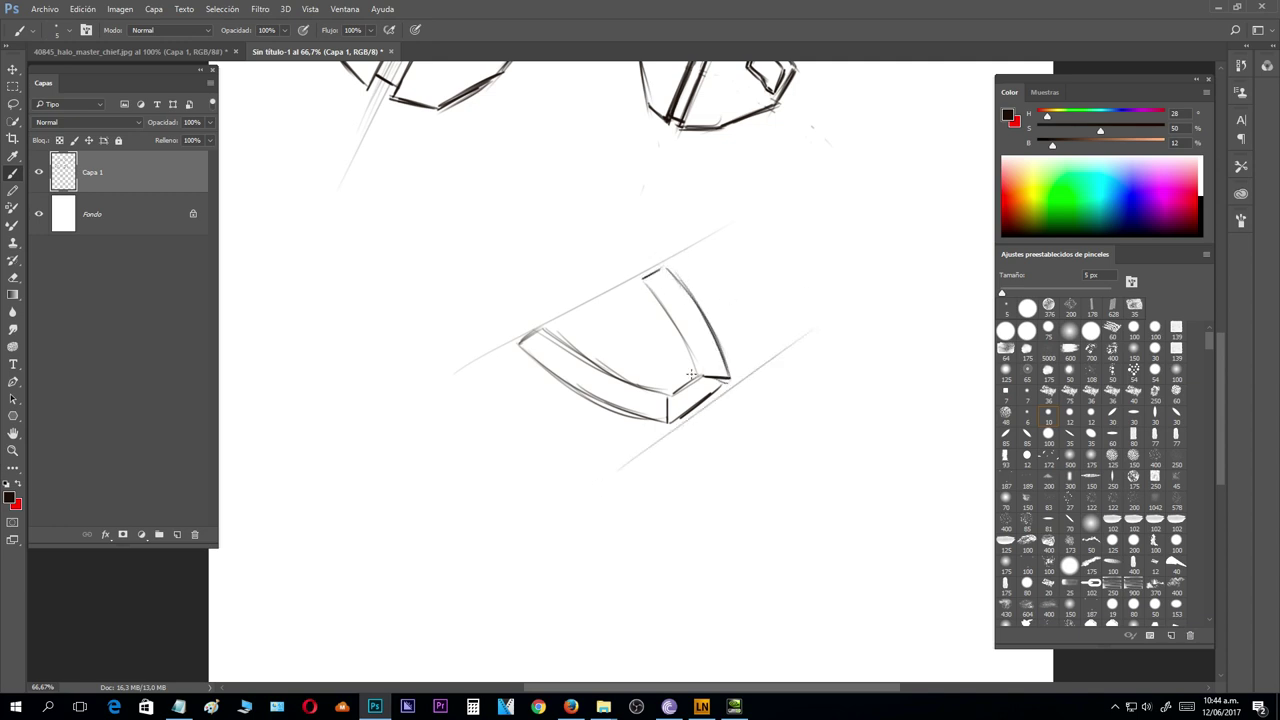
pyautogui.moveTo(649, 274)
pyautogui.mouseDown()
pyautogui.moveTo(520, 338)
pyautogui.moveTo(645, 276)
pyautogui.mouseUp()
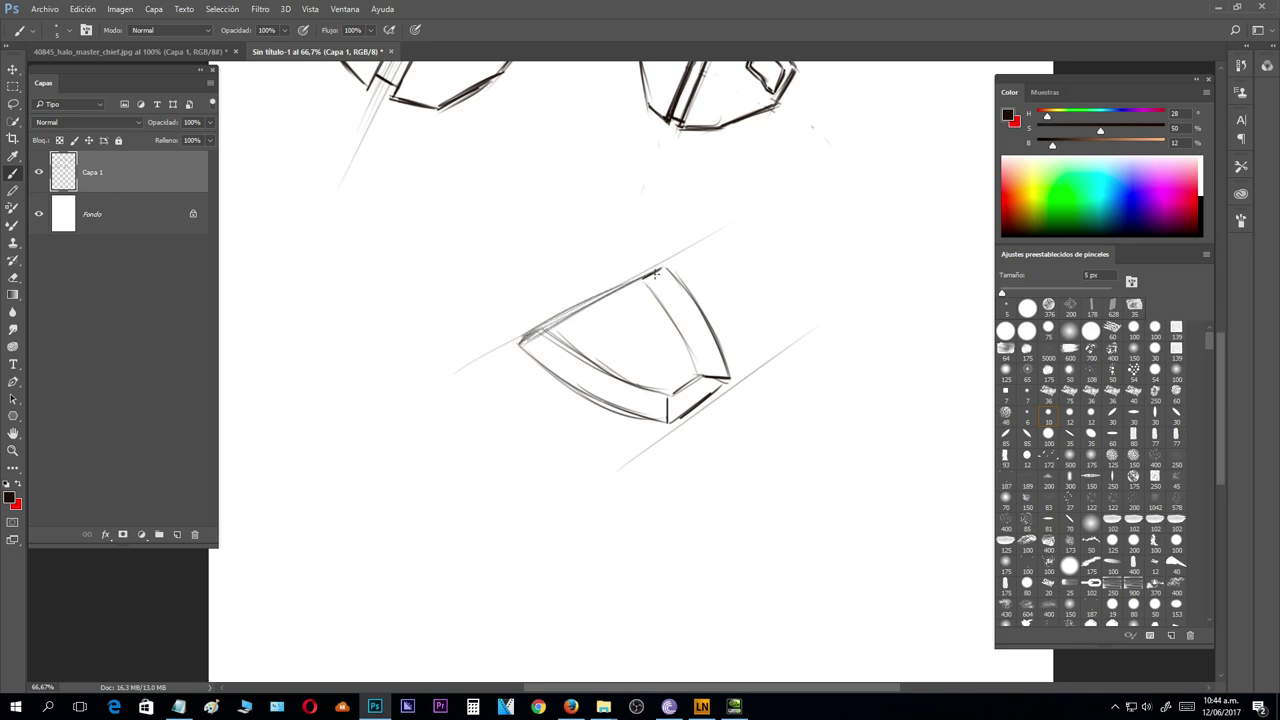
pyautogui.press('e')
pyautogui.moveTo(656, 276); pyautogui.dragTo(683, 261)
pyautogui.moveTo(526, 338); pyautogui.dragTo(515, 351)
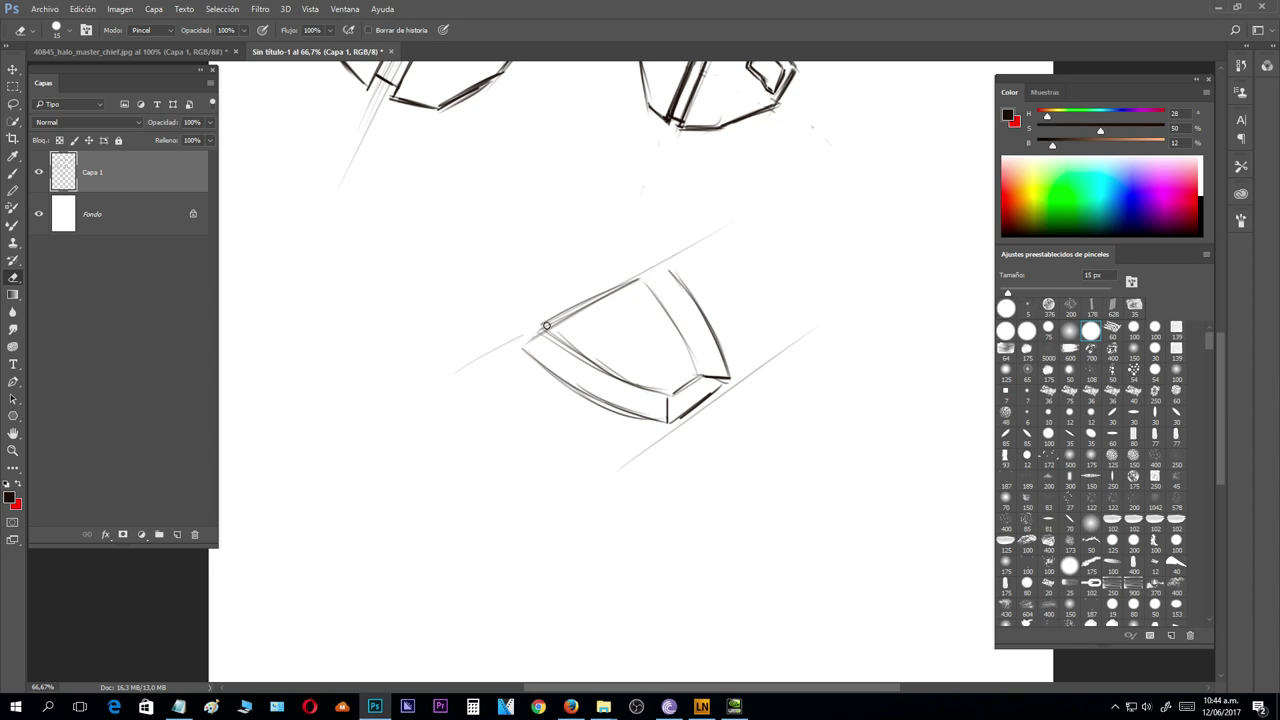
# - Redraw the form's two upper corners, darken its curved band edges and add short contour lines inside it
pyautogui.press('b')
pyautogui.moveTo(640, 278)
pyautogui.mouseDown()
pyautogui.moveTo(671, 268)
pyautogui.moveTo(640, 278)
pyautogui.mouseUp()
pyautogui.moveTo(543, 330)
pyautogui.mouseDown()
pyautogui.moveTo(528, 349)
pyautogui.moveTo(545, 328)
pyautogui.moveTo(664, 398)
pyautogui.mouseUp()
pyautogui.moveTo(532, 354); pyautogui.dragTo(638, 414)
pyautogui.moveTo(648, 282); pyautogui.dragTo(698, 370)
pyautogui.moveTo(638, 318)
pyautogui.mouseDown()
pyautogui.moveTo(641, 278)
pyautogui.moveTo(674, 388)
pyautogui.mouseUp()
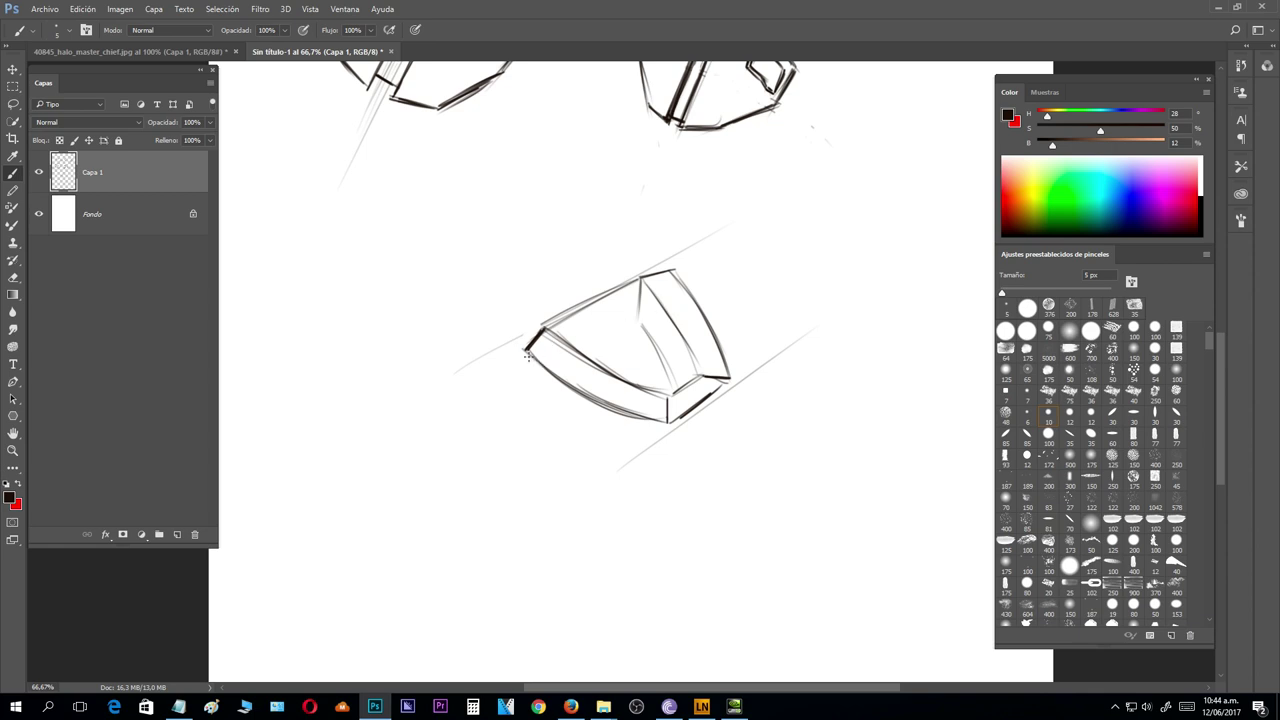
# - With the photo as reference, give the form thickness with an extra edge along its lower side and front corner, and reinforce its lines
pyautogui.hotkey('ctrl', 'Tab')
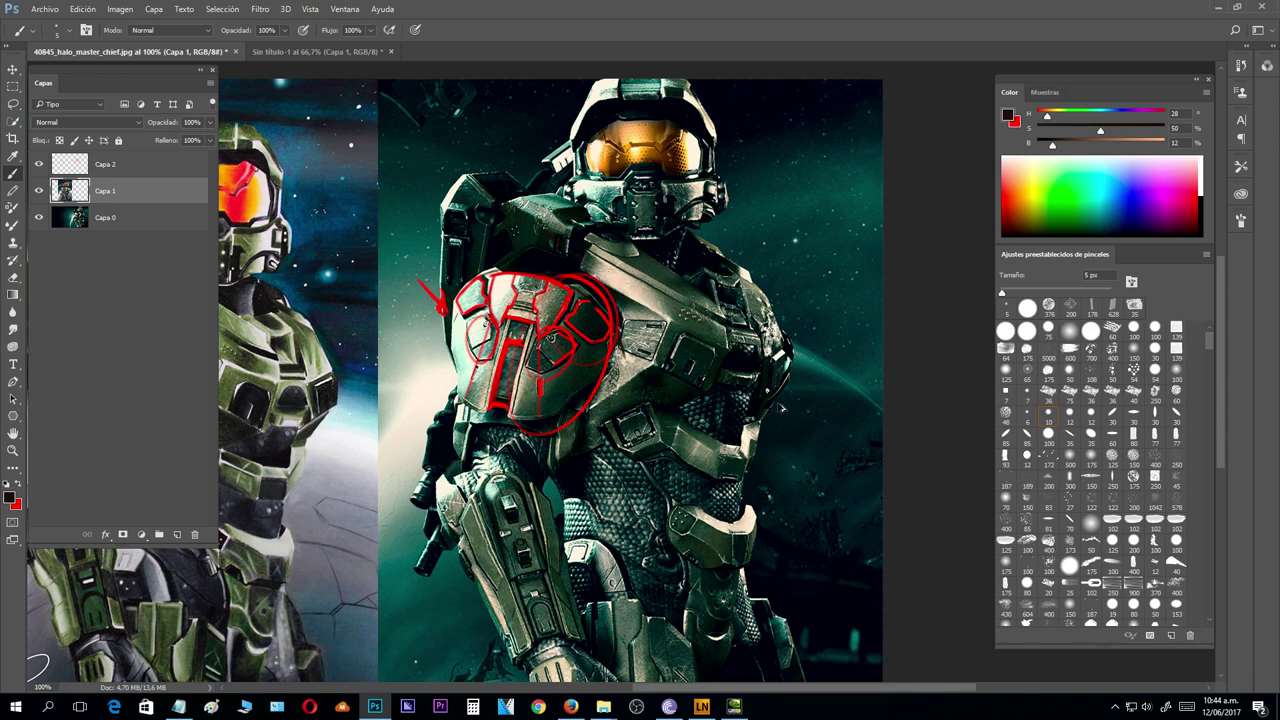
pyautogui.hotkey('ctrl', 'Tab')
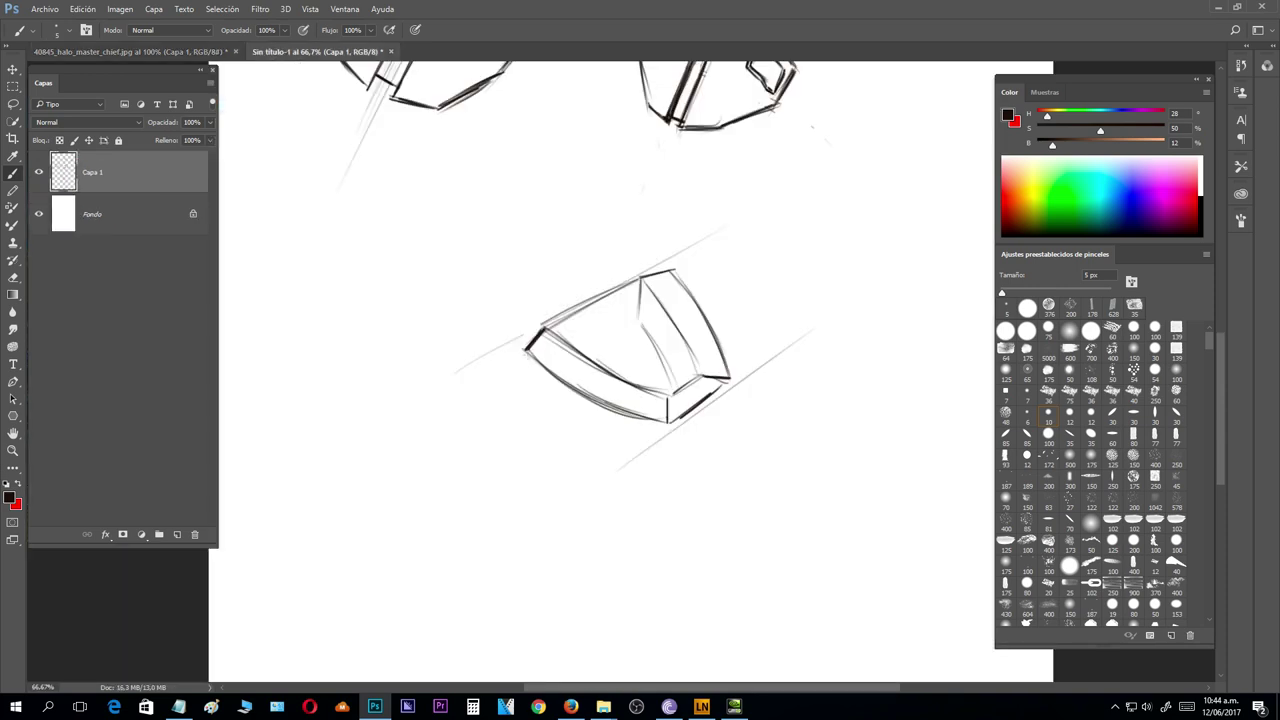
pyautogui.moveTo(529, 358); pyautogui.dragTo(584, 418)
pyautogui.moveTo(541, 382)
pyautogui.mouseDown()
pyautogui.moveTo(618, 425)
pyautogui.moveTo(676, 434)
pyautogui.mouseUp()
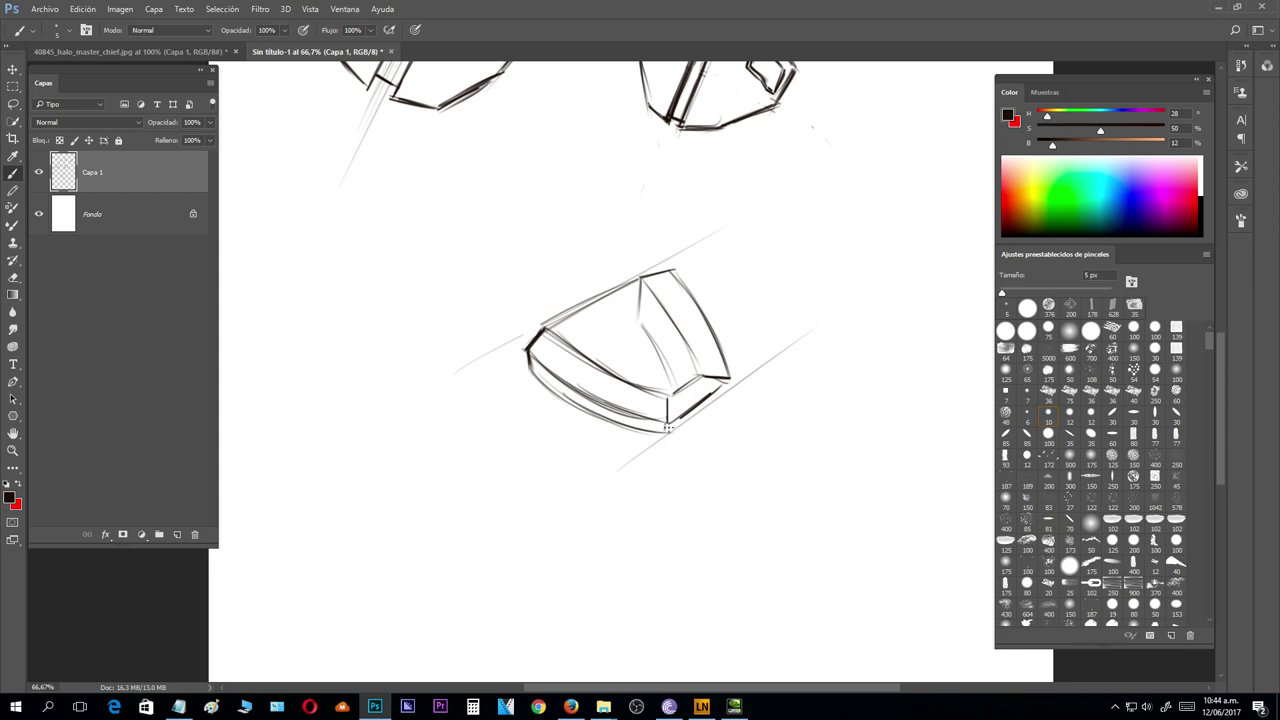
pyautogui.moveTo(572, 392)
pyautogui.mouseDown()
pyautogui.moveTo(641, 435)
pyautogui.moveTo(632, 430)
pyautogui.moveTo(722, 392)
pyautogui.moveTo(674, 428)
pyautogui.moveTo(708, 393)
pyautogui.moveTo(668, 424)
pyautogui.mouseUp()
pyautogui.moveTo(722, 378); pyautogui.dragTo(666, 438)
pyautogui.moveTo(718, 382); pyautogui.dragTo(722, 398)
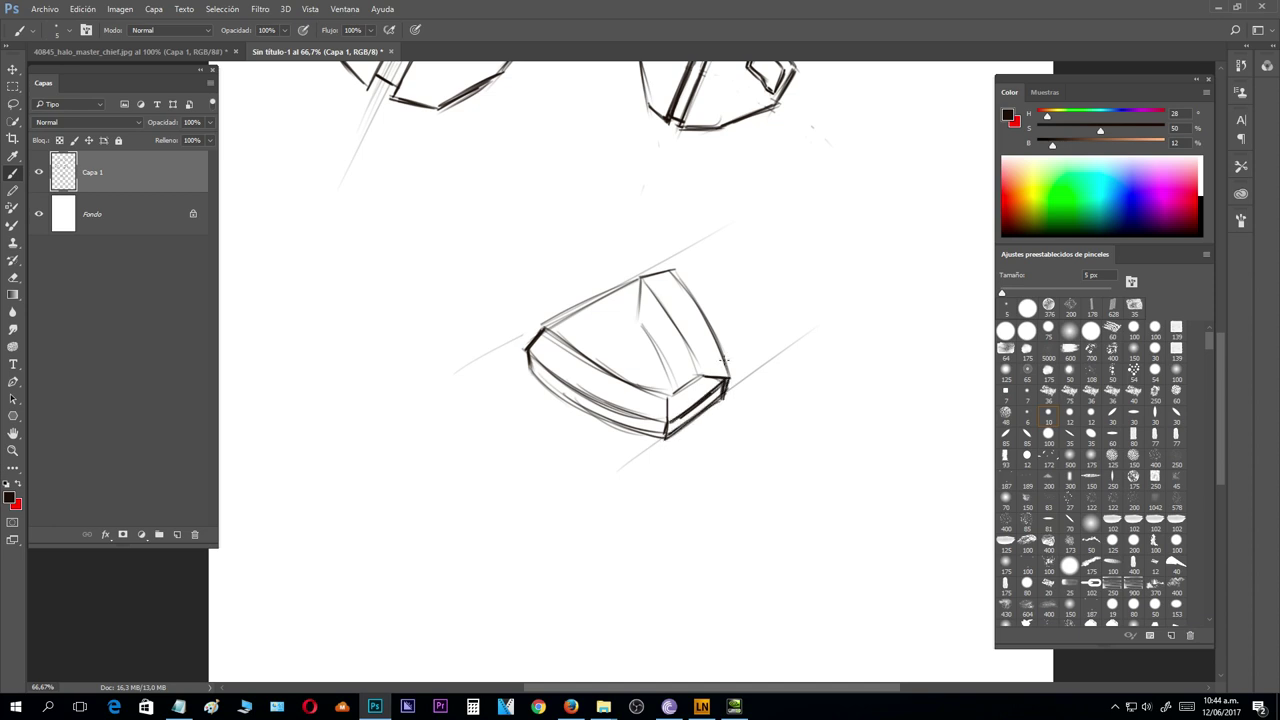
pyautogui.moveTo(646, 283); pyautogui.dragTo(694, 362)
# - Switch back to the Halo image and outline in red the boxy armour block above the photo's shoulder guard, including its front face
pyautogui.click(237, 55)
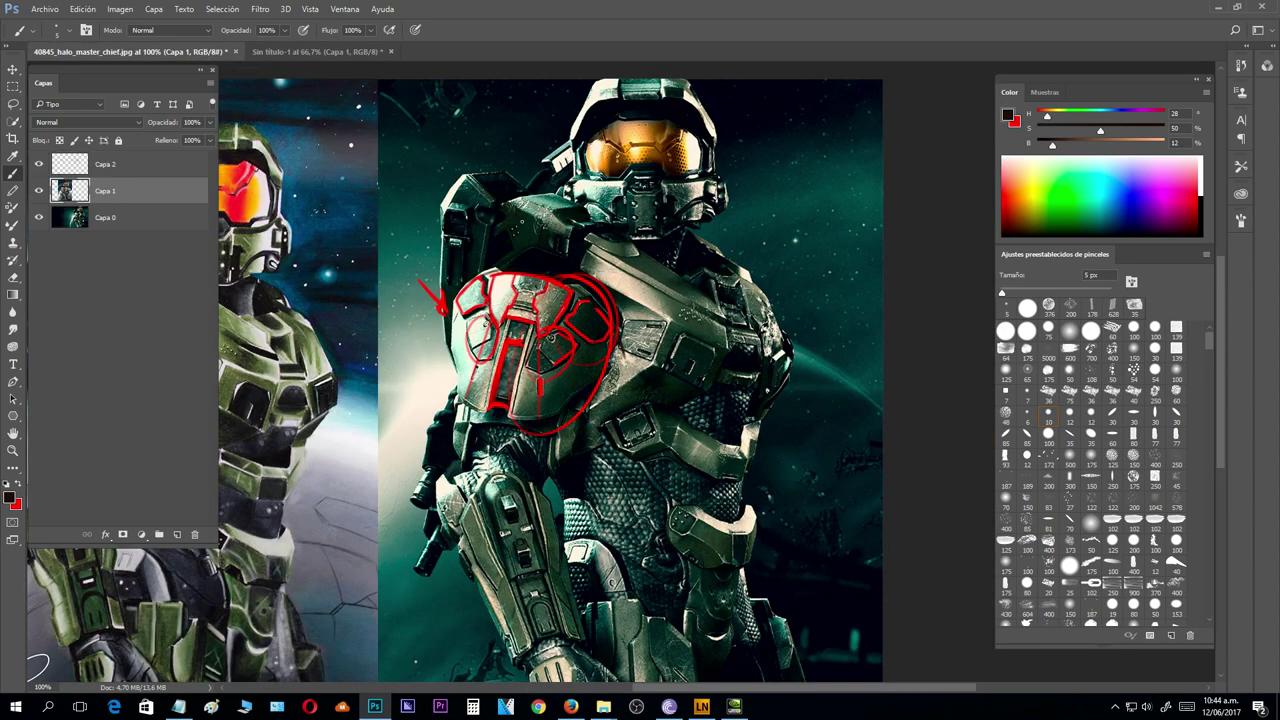
pyautogui.press('x')
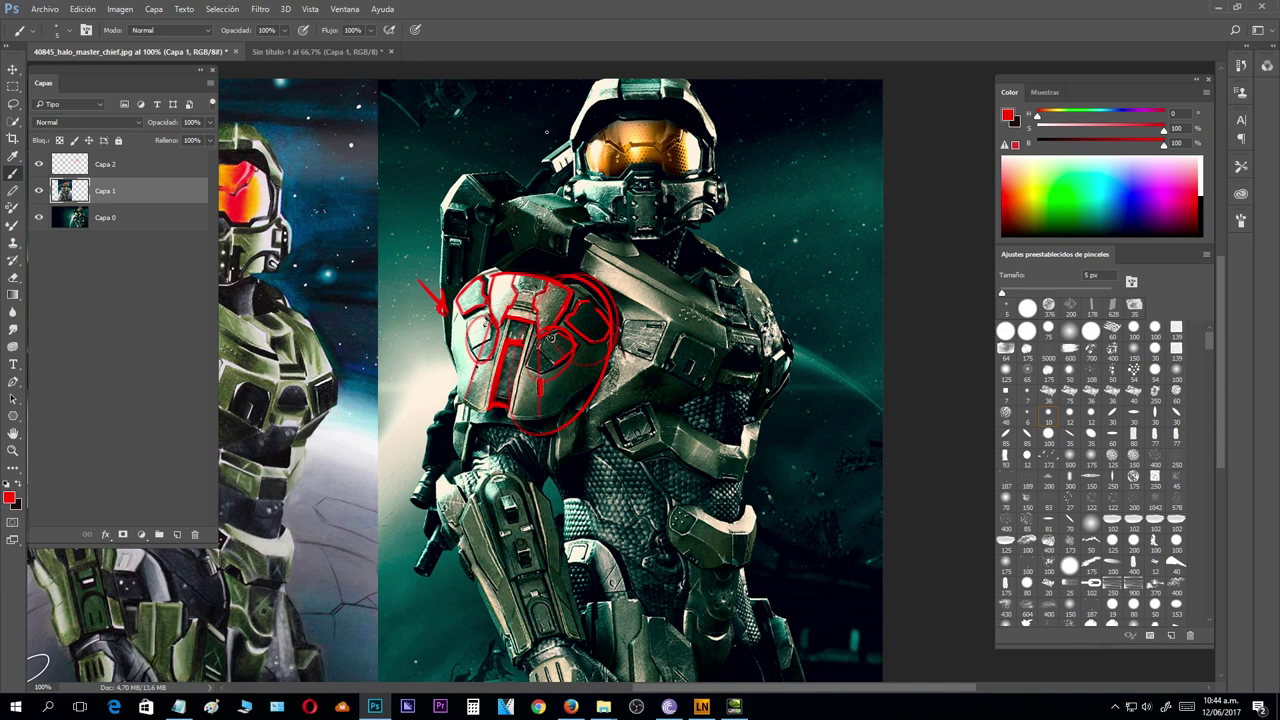
pyautogui.moveTo(552, 193)
pyautogui.mouseDown()
pyautogui.moveTo(514, 198)
pyautogui.moveTo(586, 211)
pyautogui.moveTo(506, 203)
pyautogui.moveTo(520, 195)
pyautogui.moveTo(512, 246)
pyautogui.moveTo(574, 252)
pyautogui.moveTo(540, 248)
pyautogui.moveTo(590, 224)
pyautogui.mouseUp()
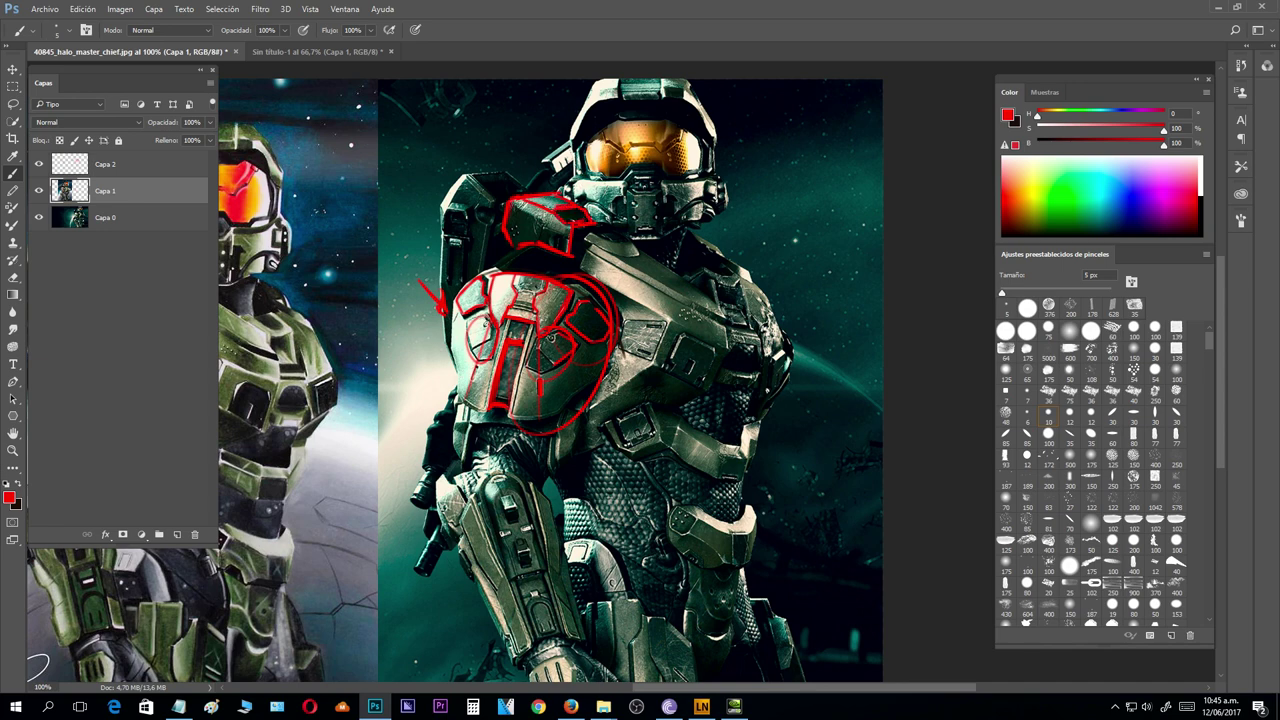
pyautogui.moveTo(593, 224)
pyautogui.mouseDown()
pyautogui.moveTo(576, 254)
pyautogui.moveTo(590, 252)
pyautogui.mouseUp()
# - Outline in red the matching boxy armour block above the drawing's shoulder guard, with its top edges and front face
pyautogui.moveTo(648, 366); pyautogui.dragTo(926, 422)
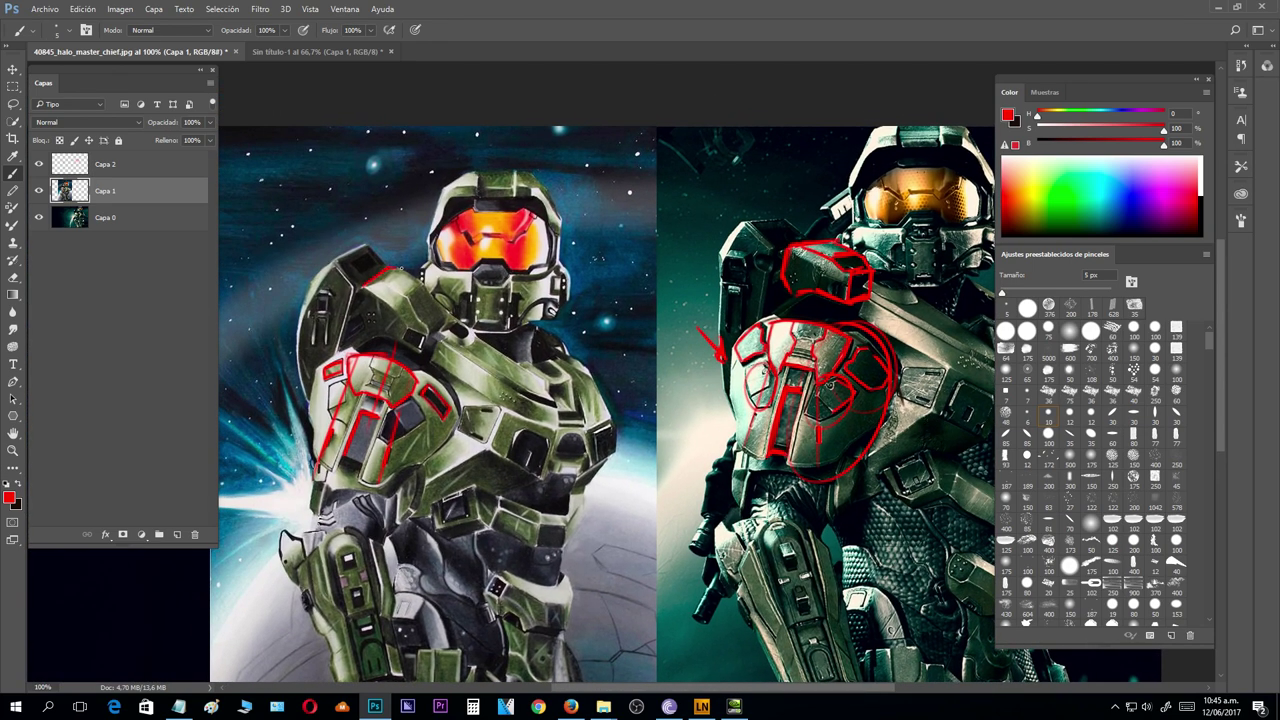
pyautogui.moveTo(446, 312); pyautogui.dragTo(432, 332)
pyautogui.moveTo(362, 290); pyautogui.dragTo(369, 334)
pyautogui.moveTo(445, 316); pyautogui.dragTo(441, 329)
pyautogui.moveTo(372, 284)
pyautogui.mouseDown()
pyautogui.moveTo(419, 311)
pyautogui.moveTo(380, 284)
pyautogui.mouseUp()
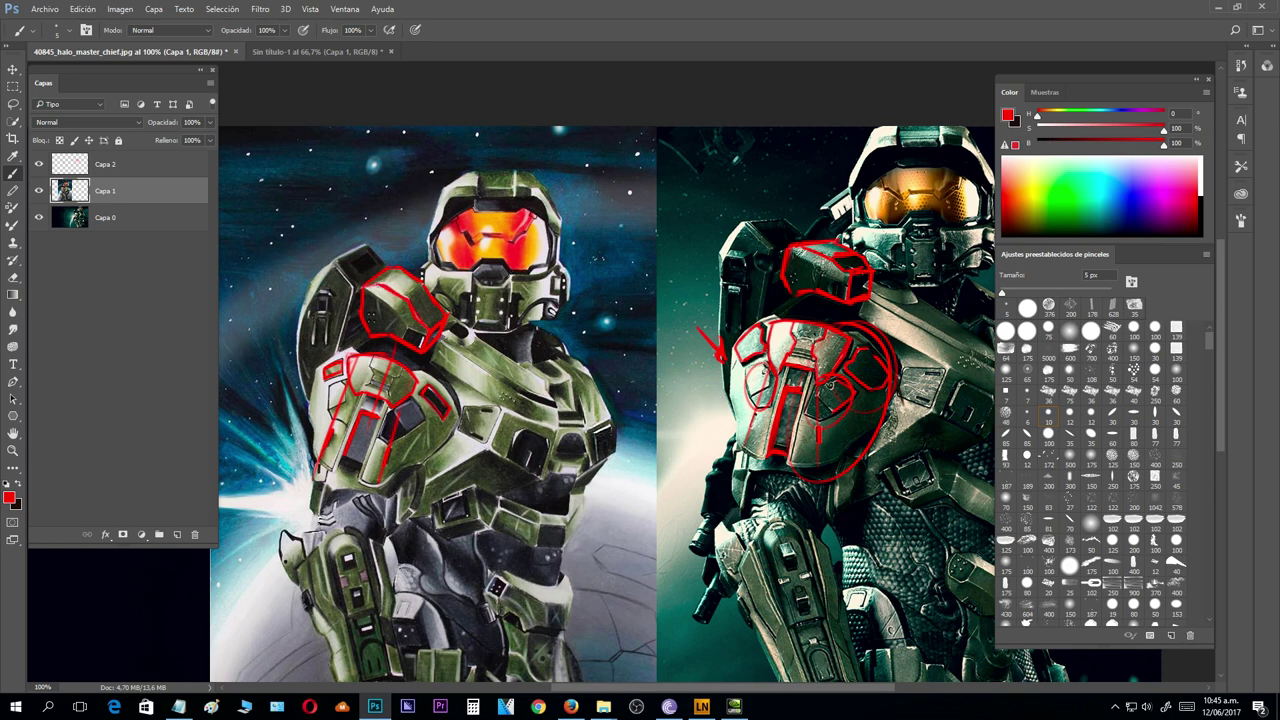
# - Draw a large red circular guide around the shoulder block and upper guard on both the photo and the drawing
pyautogui.moveTo(378, 286); pyautogui.dragTo(332, 331)
pyautogui.moveTo(676, 374); pyautogui.dragTo(845, 364)
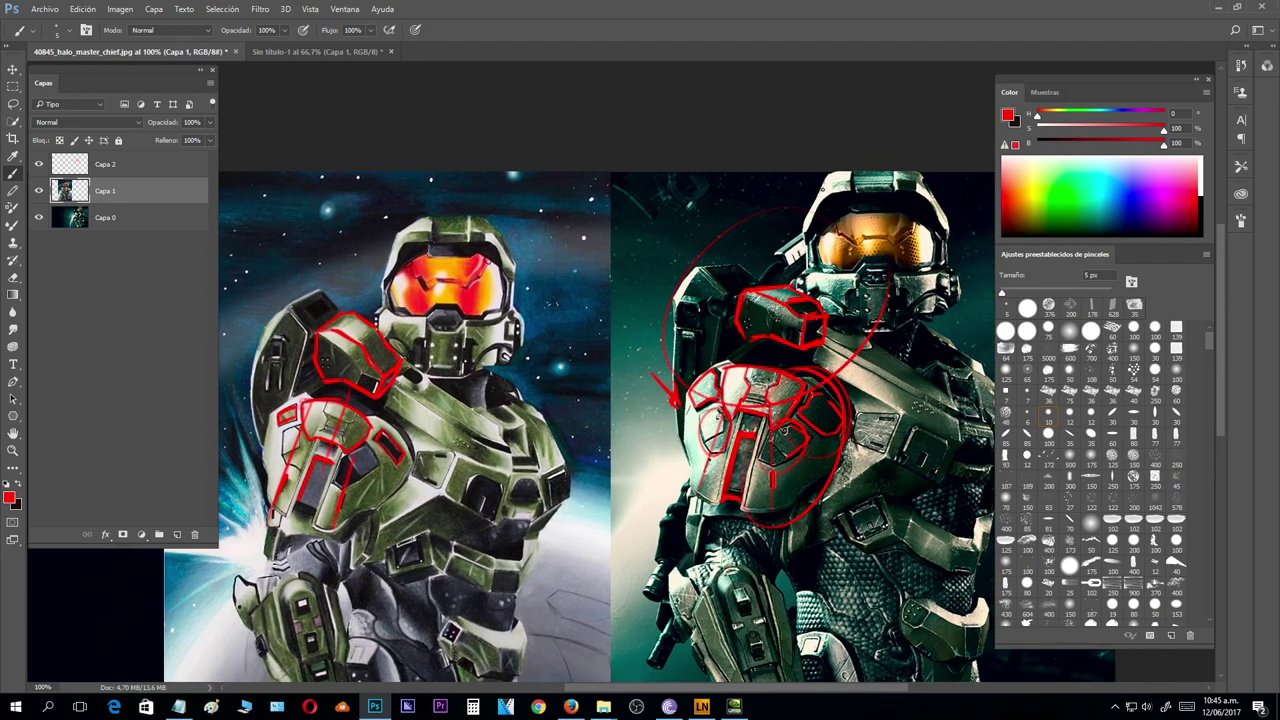
pyautogui.moveTo(398, 283)
pyautogui.mouseDown()
pyautogui.moveTo(428, 340)
pyautogui.moveTo(381, 262)
pyautogui.mouseUp()
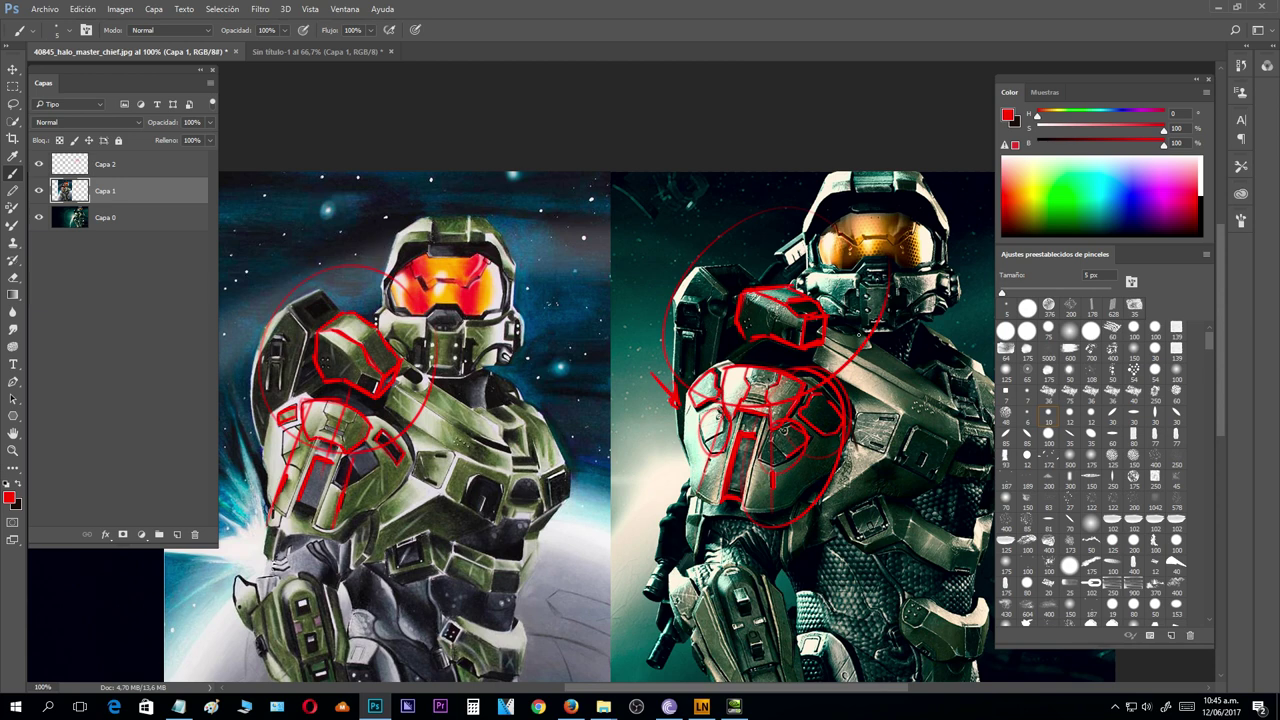
# - Draw red ellipses around the photo's upper chest plate and the two armour plates at its waist
pyautogui.moveTo(935, 400)
pyautogui.mouseDown()
pyautogui.moveTo(855, 380)
pyautogui.moveTo(825, 345)
pyautogui.mouseUp()
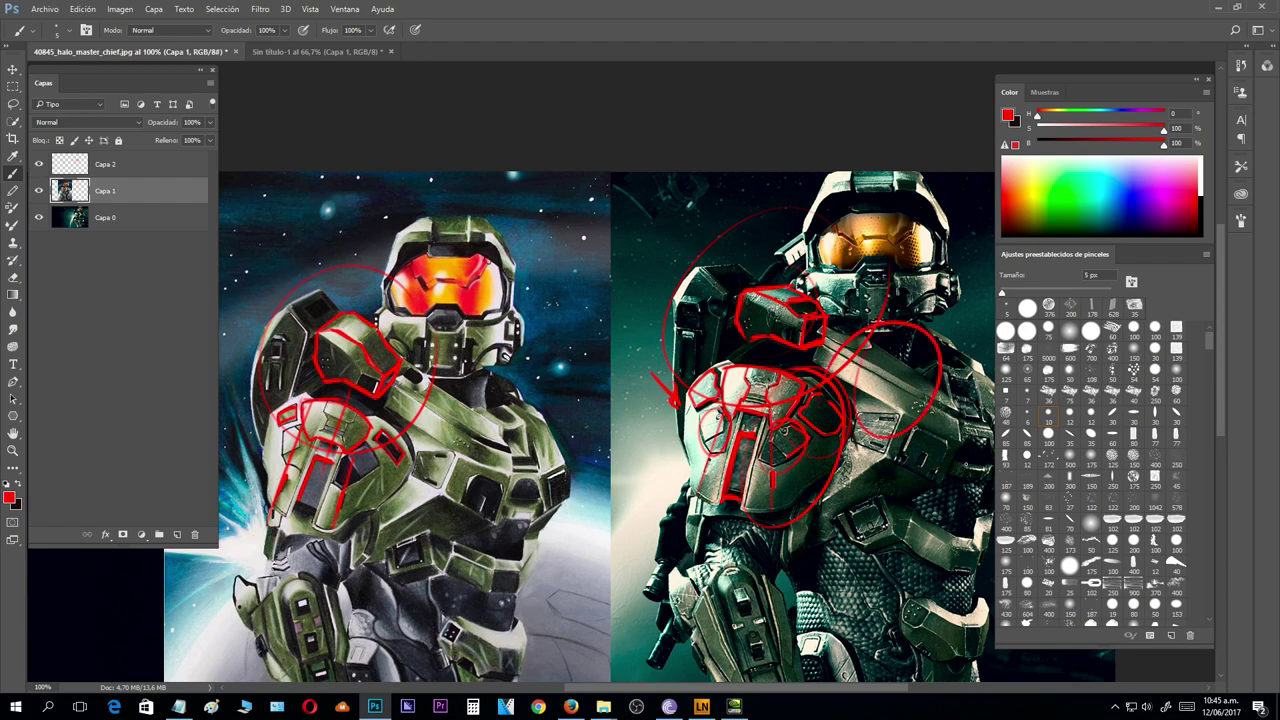
pyautogui.moveTo(944, 474)
pyautogui.mouseDown()
pyautogui.moveTo(754, 392)
pyautogui.moveTo(722, 482)
pyautogui.mouseUp()
pyautogui.moveTo(740, 602); pyautogui.dragTo(745, 525)
pyautogui.moveTo(831, 550)
pyautogui.mouseDown()
pyautogui.moveTo(790, 296)
pyautogui.moveTo(921, 470)
pyautogui.moveTo(948, 481)
pyautogui.mouseUp()
pyautogui.moveTo(683, 437)
pyautogui.mouseDown()
pyautogui.moveTo(826, 386)
pyautogui.moveTo(808, 389)
pyautogui.mouseUp()
pyautogui.moveTo(806, 442); pyautogui.dragTo(778, 416)
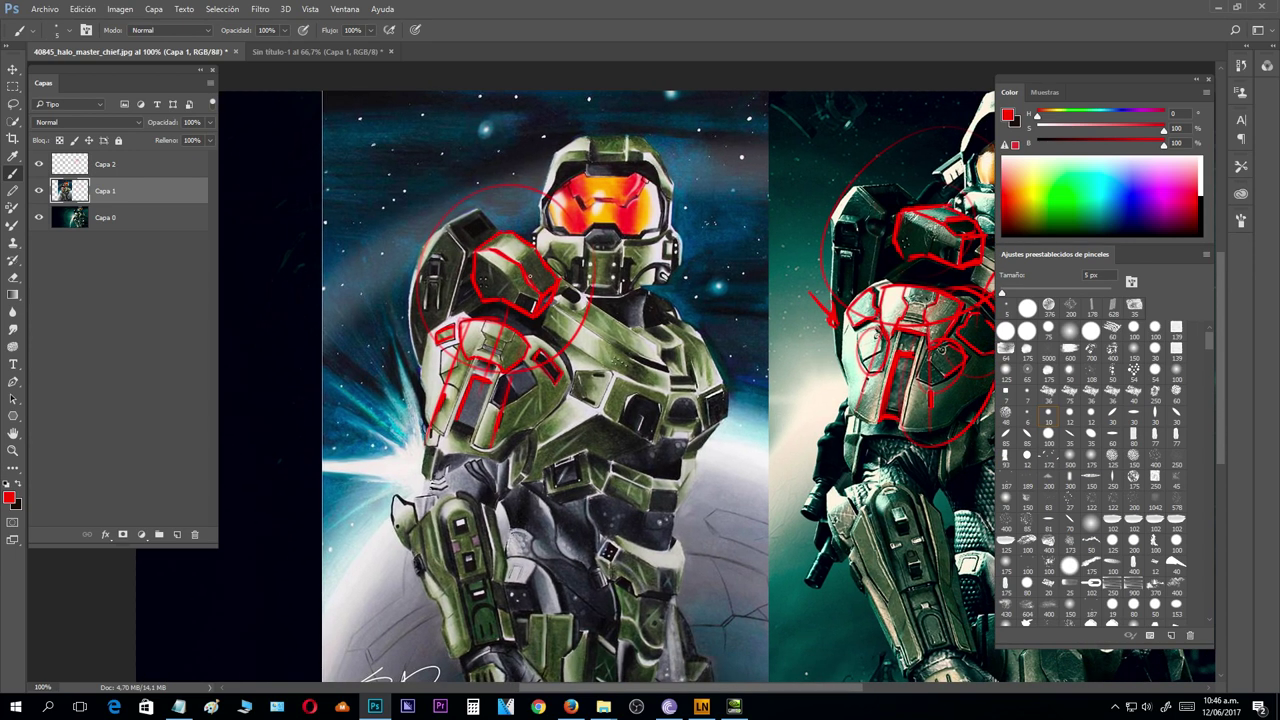
# - Add a red curve around the drawing's shoulder block, an ellipse around its upper chest and a diagonal line across the chest
pyautogui.moveTo(492, 222); pyautogui.dragTo(472, 332)
pyautogui.moveTo(664, 306); pyautogui.dragTo(656, 290)
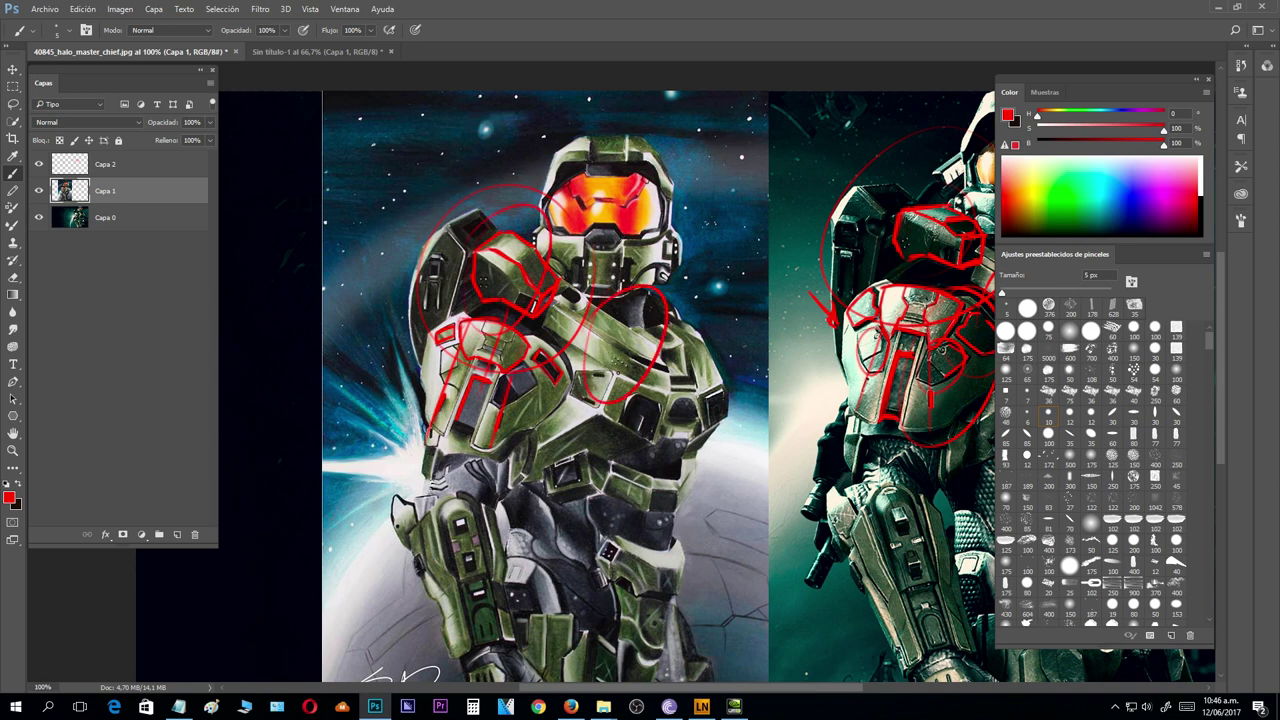
pyautogui.moveTo(576, 314)
pyautogui.mouseDown()
pyautogui.moveTo(686, 374)
pyautogui.moveTo(662, 362)
pyautogui.mouseUp()
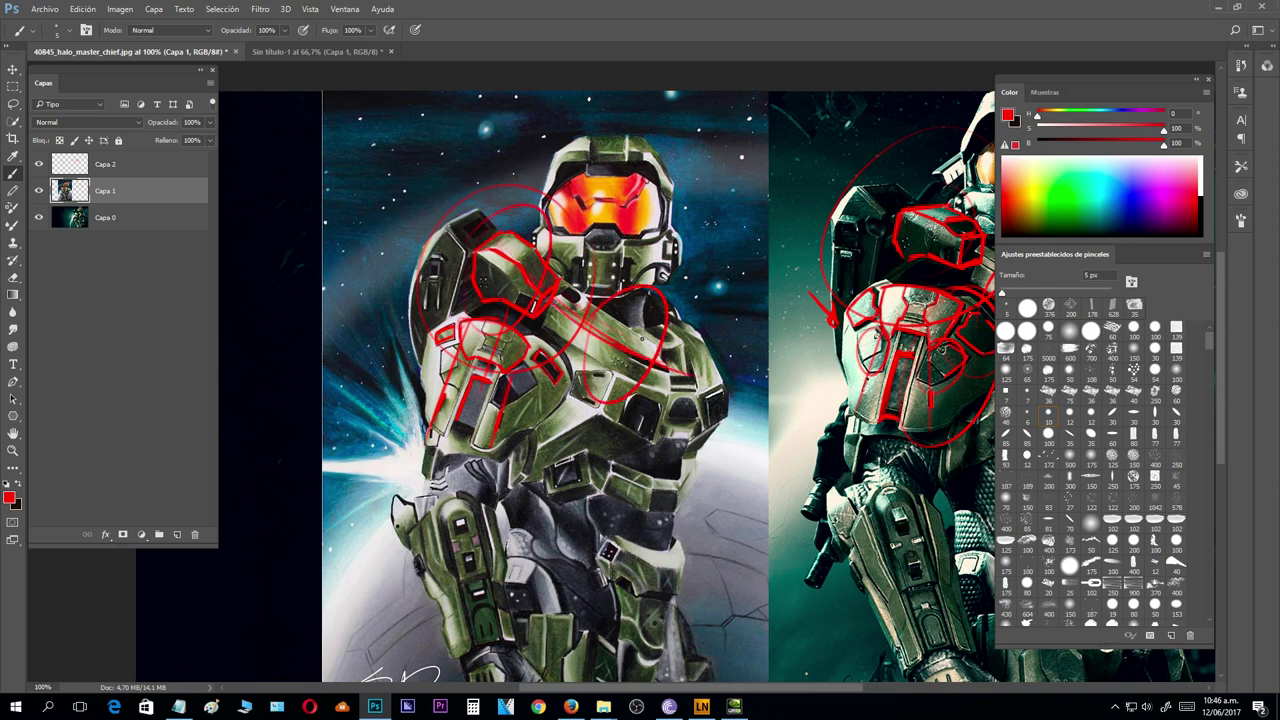
# - Draw red ellipses around the two armour plates at the drawing's waist
pyautogui.scroll(-3, 560, 380)
pyautogui.moveTo(632, 350)
pyautogui.mouseDown()
pyautogui.moveTo(692, 346)
pyautogui.moveTo(630, 346)
pyautogui.mouseUp()
pyautogui.moveTo(665, 438); pyautogui.dragTo(628, 428)
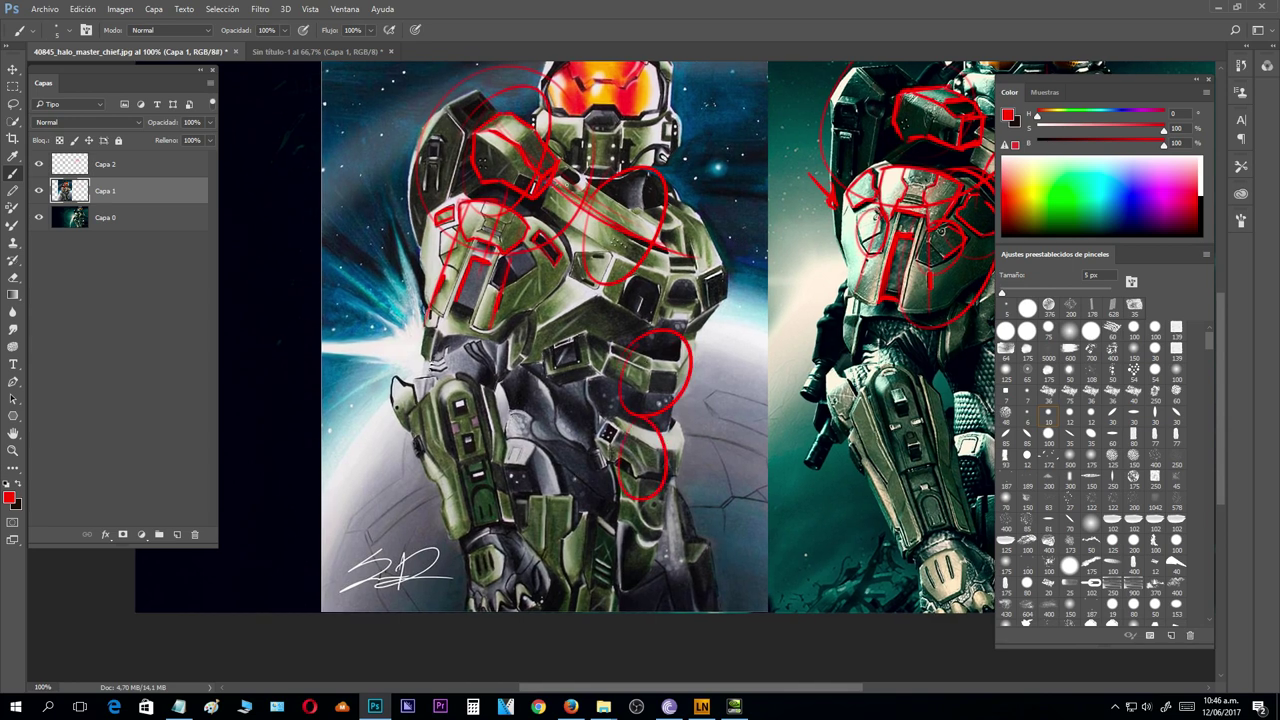
pyautogui.moveTo(613, 209); pyautogui.dragTo(580, 367)
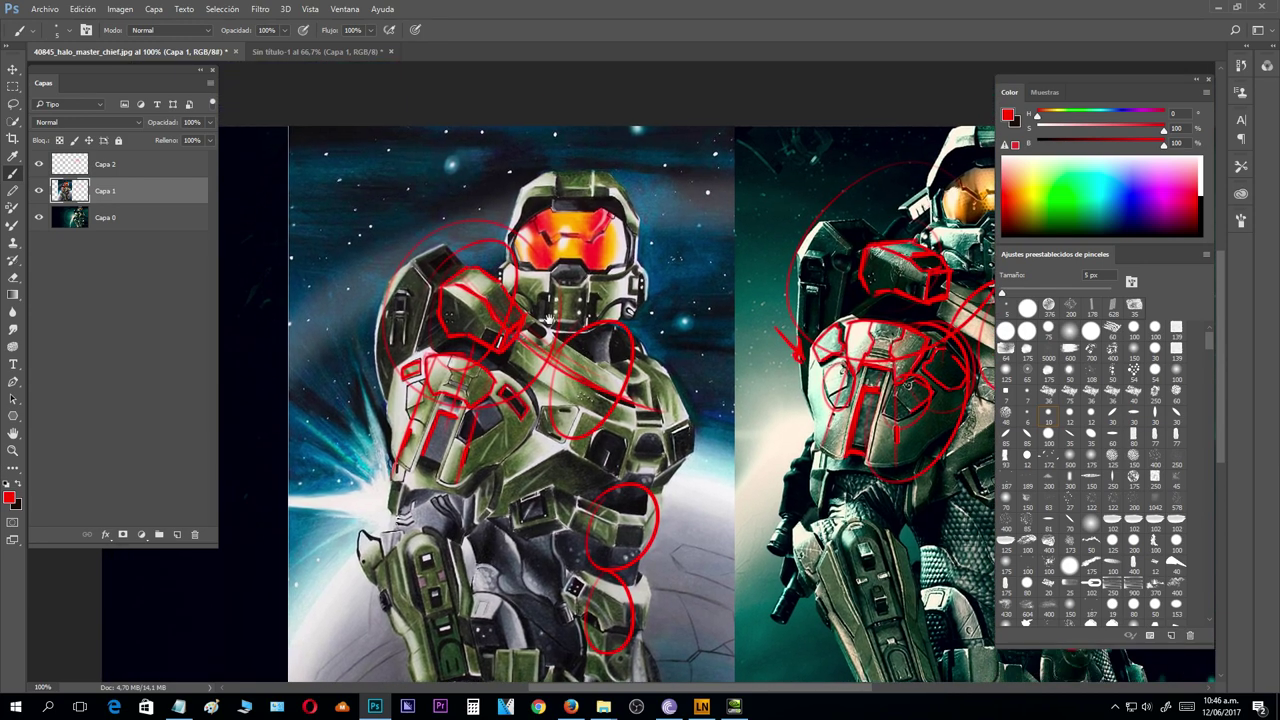
pyautogui.press('e')
pyautogui.moveTo(1008, 292); pyautogui.dragTo(1045, 293)
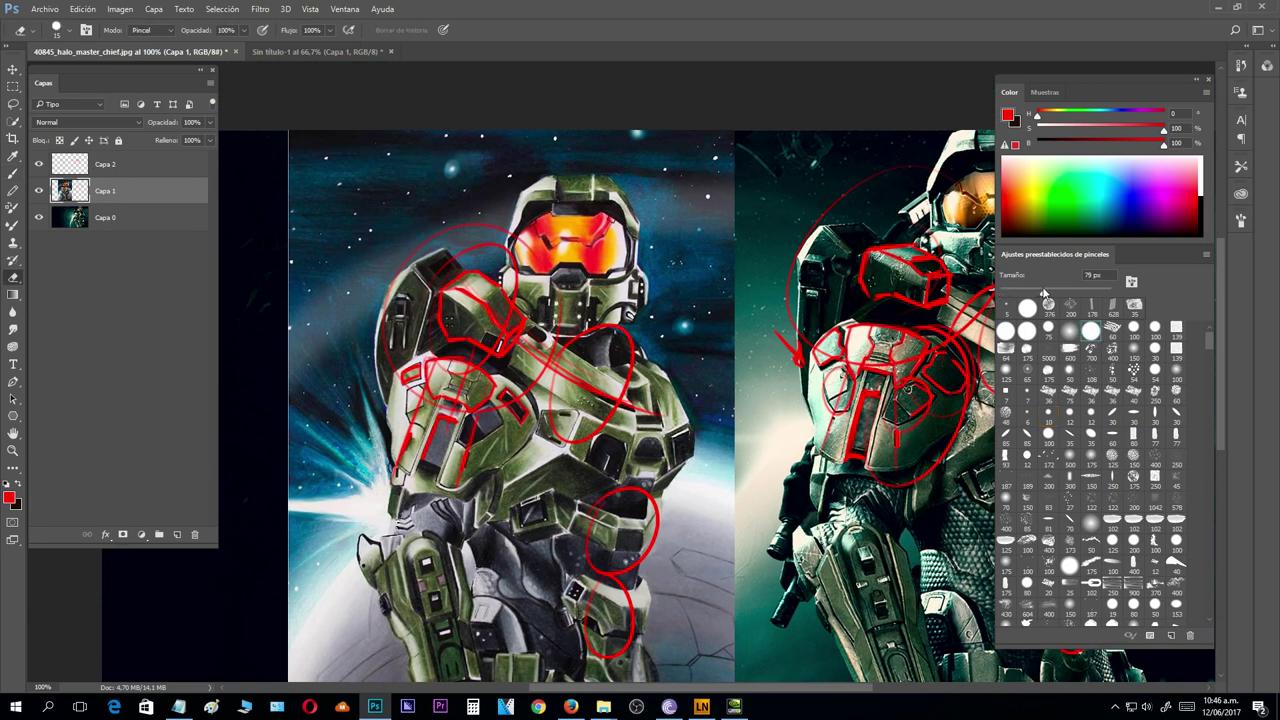
pyautogui.moveTo(581, 281); pyautogui.dragTo(637, 290)
pyautogui.hotkey('ctrl', 'z')
# - Make layer Capa 2 active with the Brush tool and zoom out to 66.67% to view the drawing and photo side by side
pyautogui.click(105, 168)
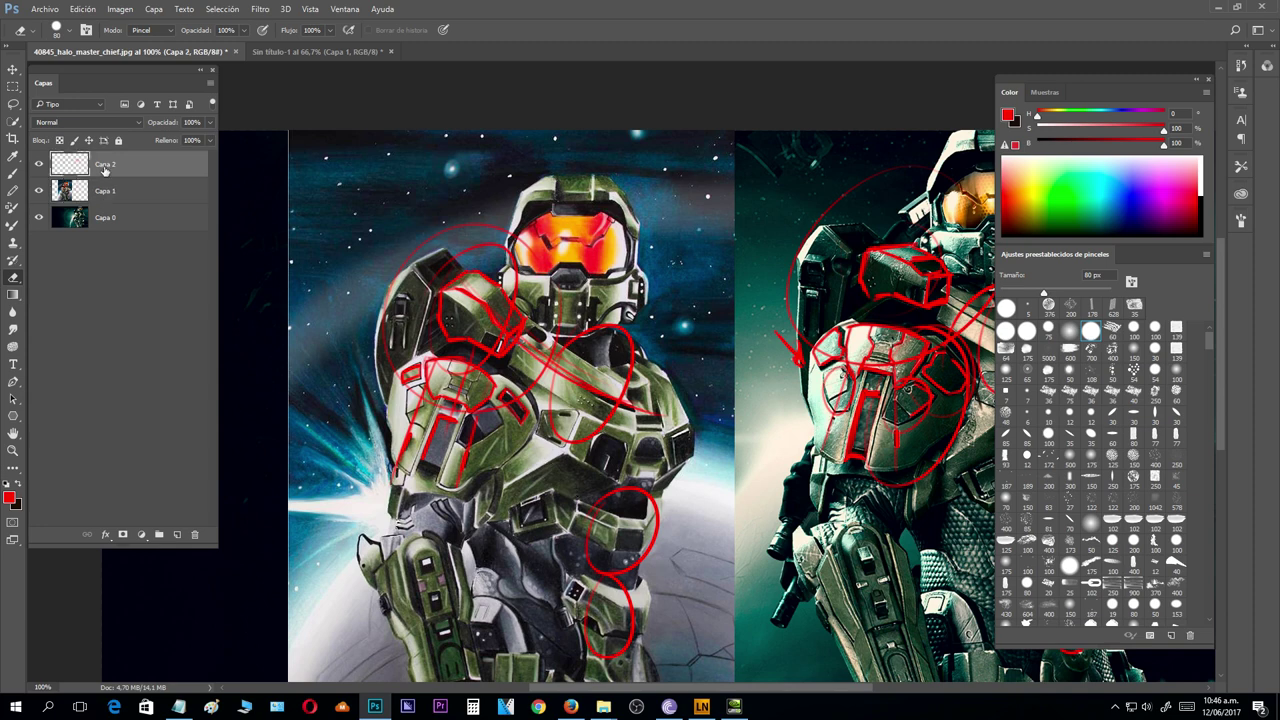
pyautogui.moveTo(666, 462)
pyautogui.mouseDown()
pyautogui.moveTo(670, 432)
pyautogui.moveTo(737, 328)
pyautogui.mouseUp()
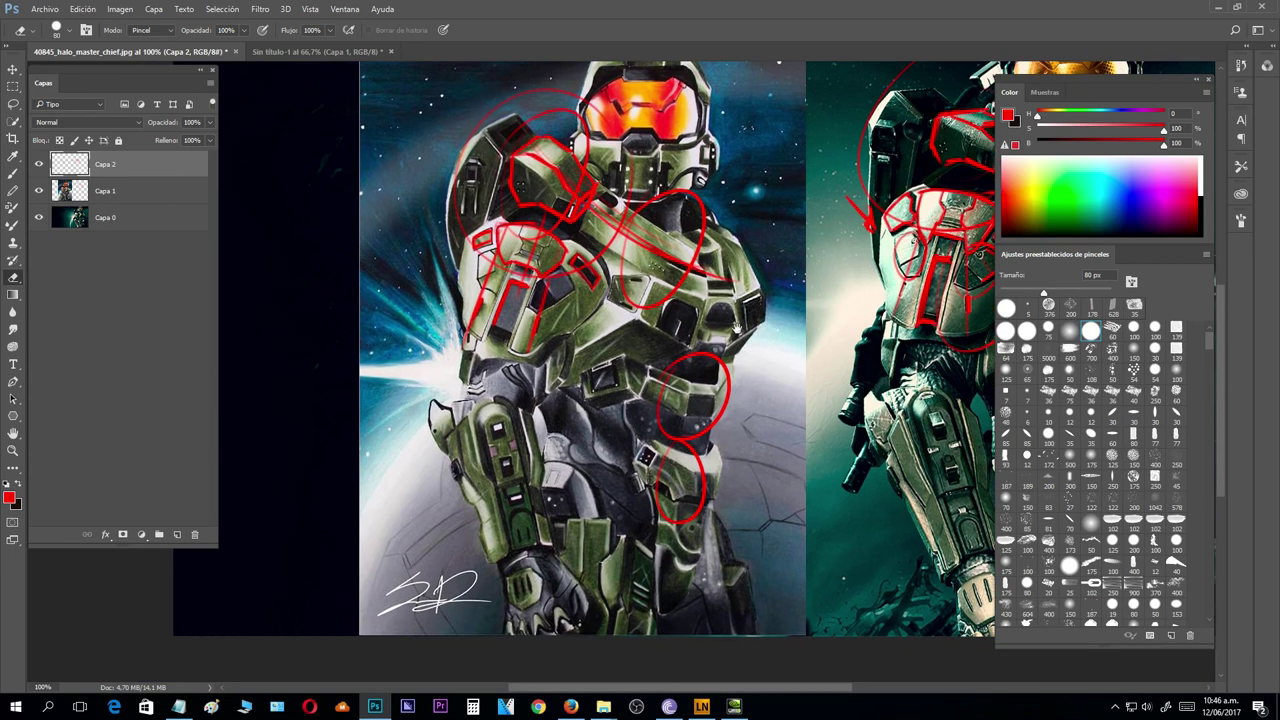
pyautogui.press('b')
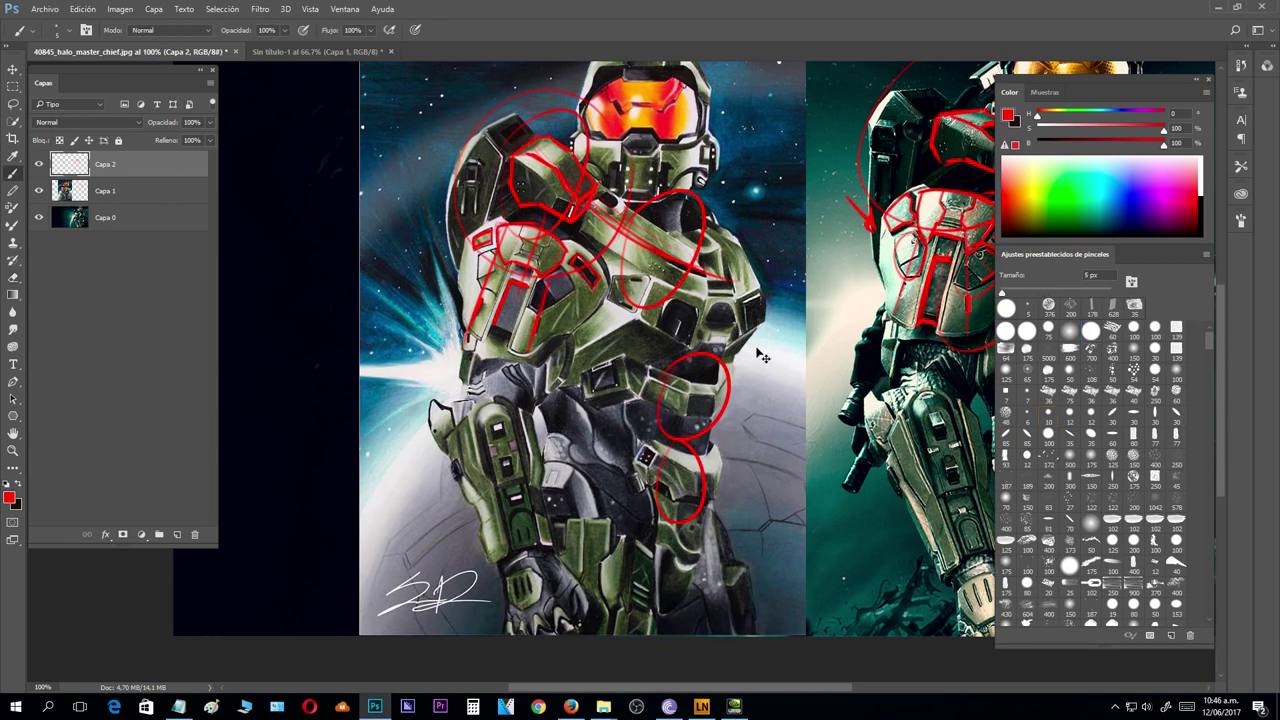
pyautogui.hotkey('ctrl', '-')
pyautogui.hotkey('ctrl', '+')
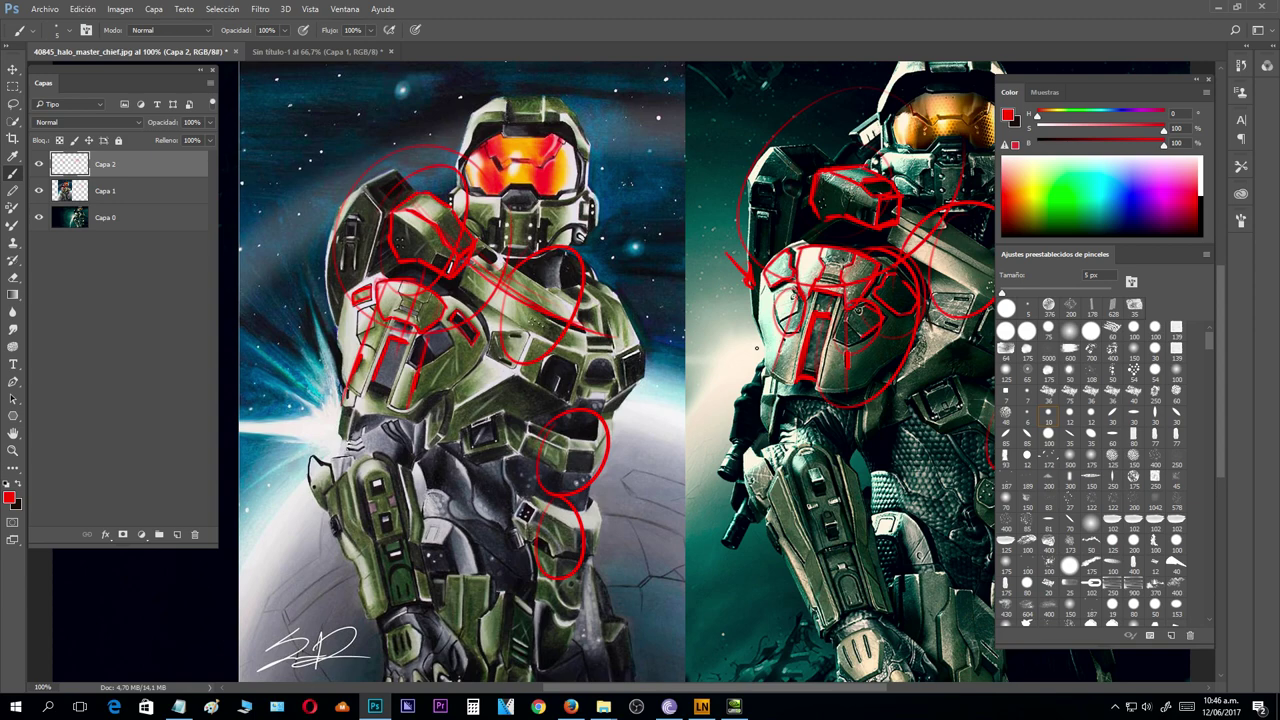
pyautogui.moveTo(757, 417); pyautogui.dragTo(543, 426)
pyautogui.moveTo(624, 500)
pyautogui.mouseDown()
pyautogui.moveTo(756, 500)
pyautogui.moveTo(604, 500)
pyautogui.moveTo(552, 525)
pyautogui.mouseUp()
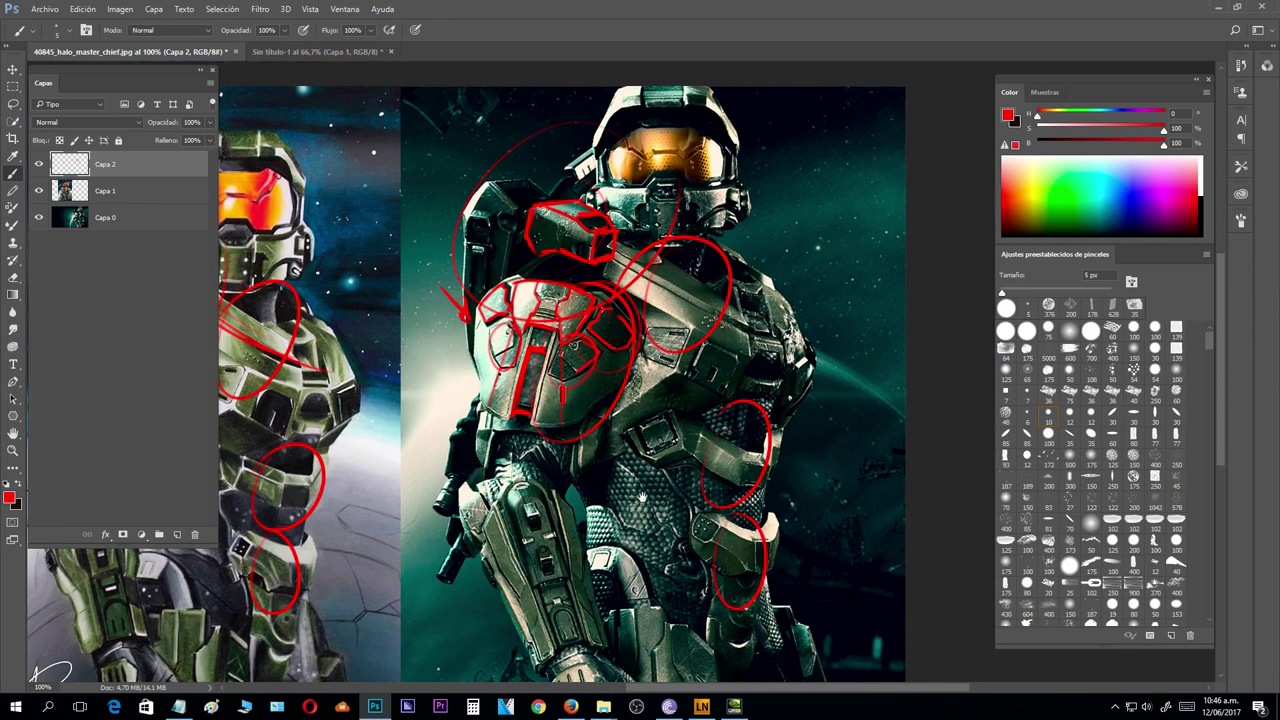
pyautogui.hotkey('ctrl', '-')
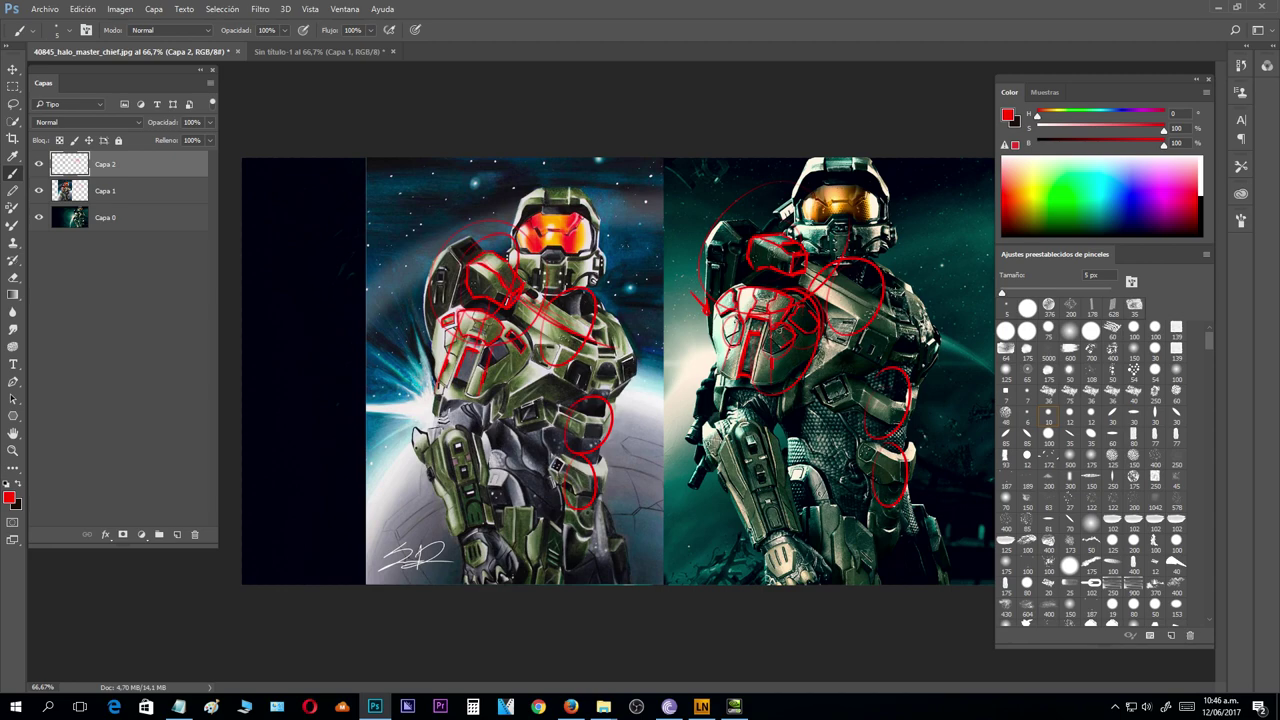
# - Outline in red the small plates at the photo's far chest and shoulder edge, and the matching plate at the end of the drawing's chest band
pyautogui.hotkey('ctrl', '+')
pyautogui.moveTo(799, 398); pyautogui.dragTo(664, 420)
pyautogui.moveTo(885, 298)
pyautogui.mouseDown()
pyautogui.moveTo(884, 266)
pyautogui.moveTo(908, 272)
pyautogui.moveTo(920, 312)
pyautogui.moveTo(902, 321)
pyautogui.moveTo(934, 326)
pyautogui.moveTo(934, 350)
pyautogui.moveTo(900, 350)
pyautogui.moveTo(926, 323)
pyautogui.mouseUp()
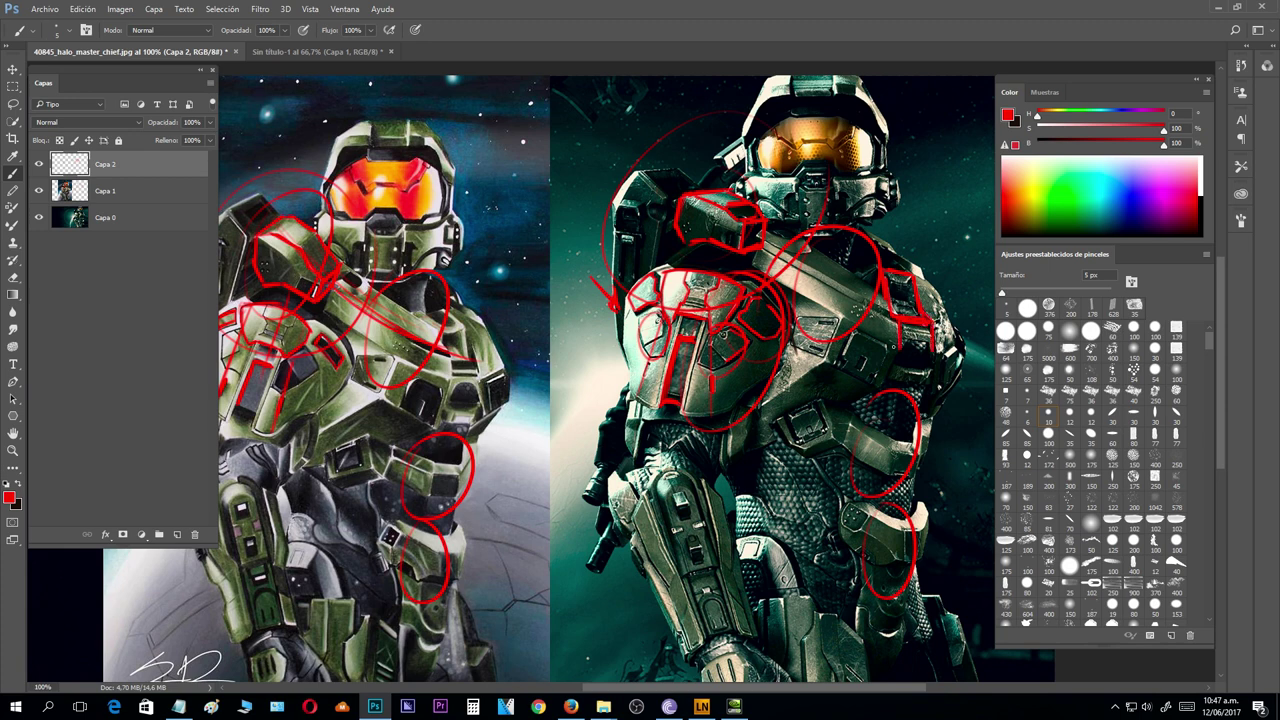
pyautogui.moveTo(892, 340)
pyautogui.mouseDown()
pyautogui.moveTo(818, 303)
pyautogui.moveTo(842, 274)
pyautogui.mouseUp()
pyautogui.moveTo(952, 336); pyautogui.dragTo(954, 312)
pyautogui.moveTo(442, 335)
pyautogui.mouseDown()
pyautogui.moveTo(466, 327)
pyautogui.moveTo(452, 334)
pyautogui.moveTo(467, 356)
pyautogui.mouseUp()
pyautogui.moveTo(466, 360)
pyautogui.mouseDown()
pyautogui.moveTo(451, 357)
pyautogui.moveTo(466, 360)
pyautogui.mouseUp()
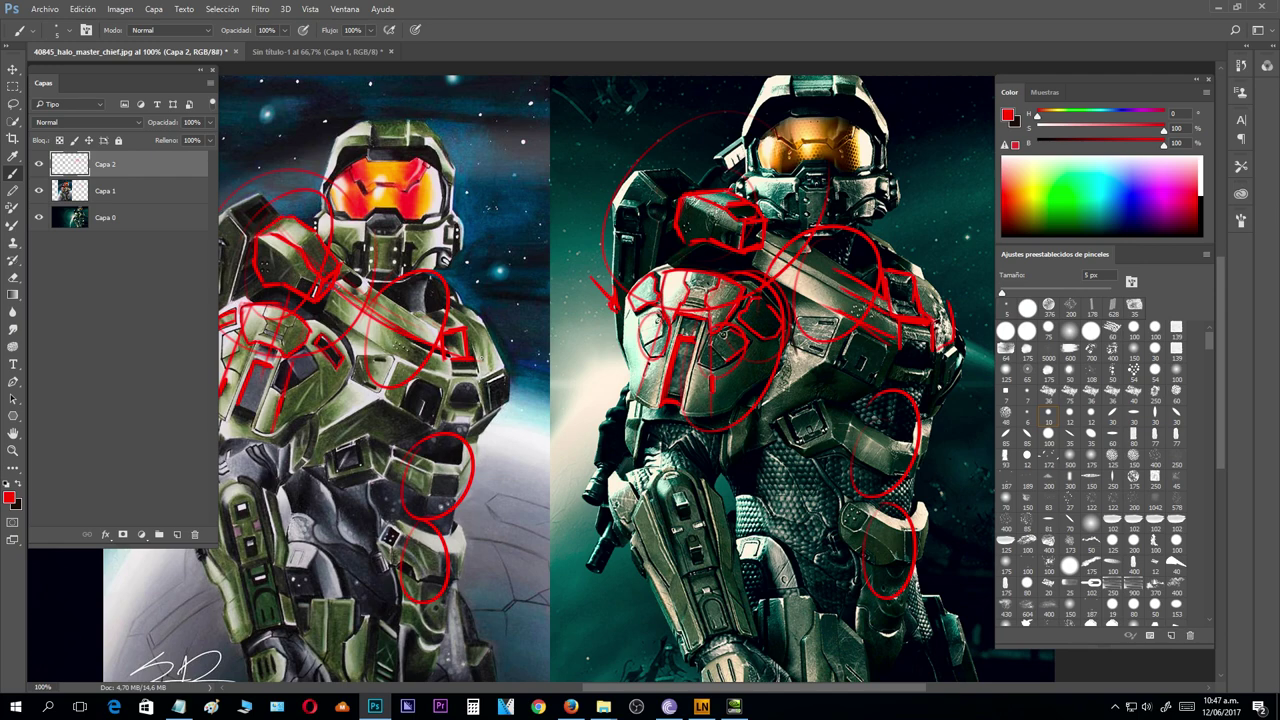
# - Sketch a separate red four-sided plate shape on the background beside the drawing's far shoulder, then return to the side-by-side view
pyautogui.hotkey('ctrl', '+')
pyautogui.moveTo(436, 363); pyautogui.dragTo(665, 366)
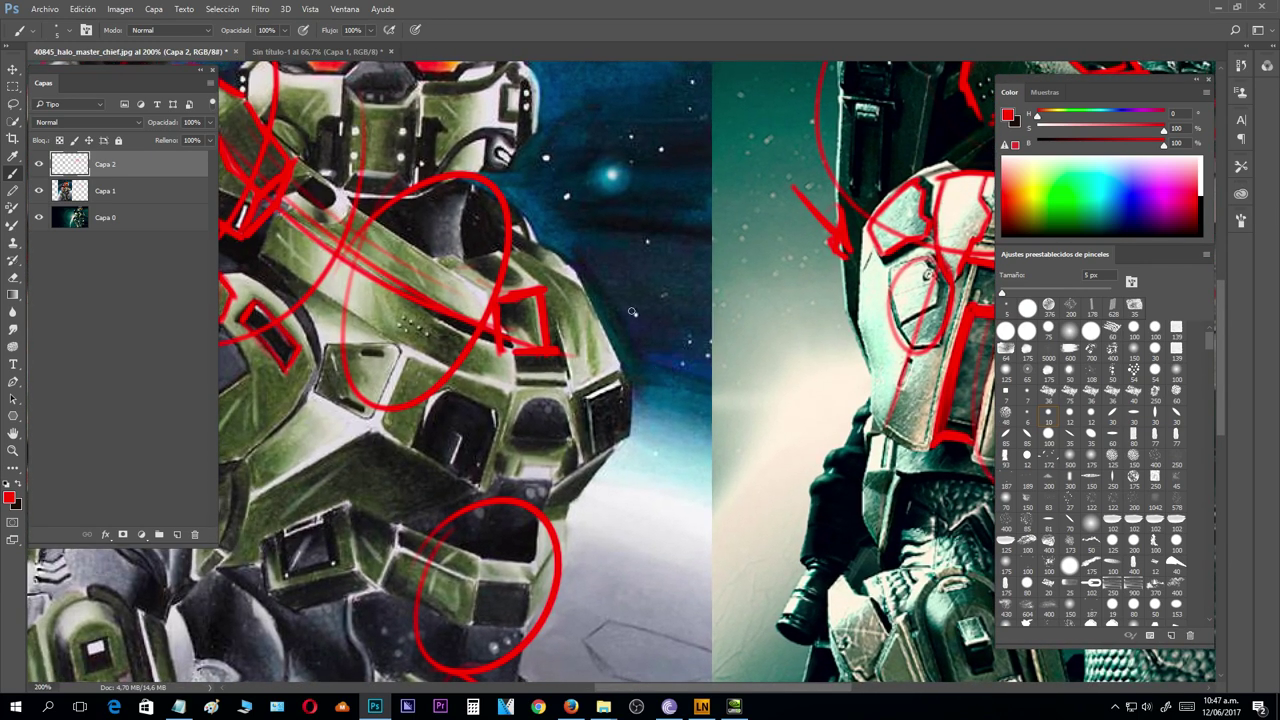
pyautogui.moveTo(597, 290); pyautogui.dragTo(601, 348)
pyautogui.moveTo(590, 302); pyautogui.dragTo(600, 345)
pyautogui.moveTo(638, 281); pyautogui.dragTo(596, 289)
pyautogui.moveTo(604, 346)
pyautogui.mouseDown()
pyautogui.moveTo(640, 333)
pyautogui.moveTo(637, 284)
pyautogui.mouseUp()
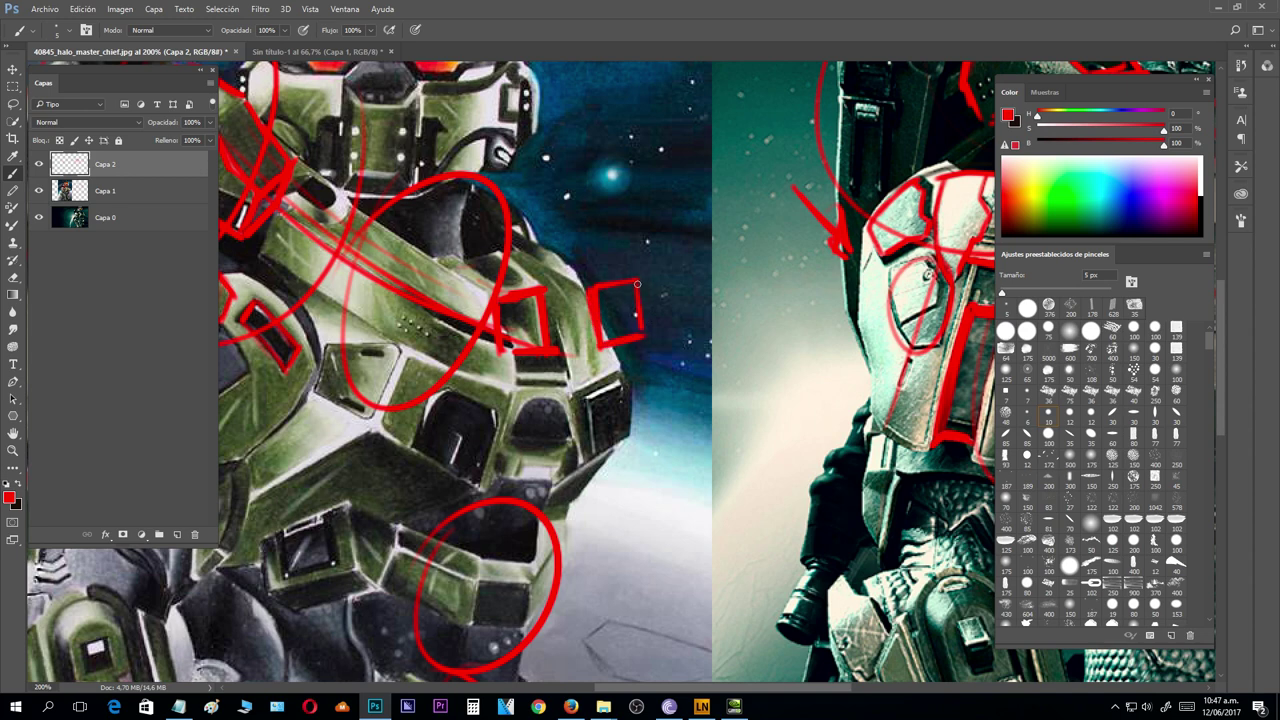
pyautogui.moveTo(686, 413); pyautogui.dragTo(731, 447)
pyautogui.hotkey('ctrl', '-')
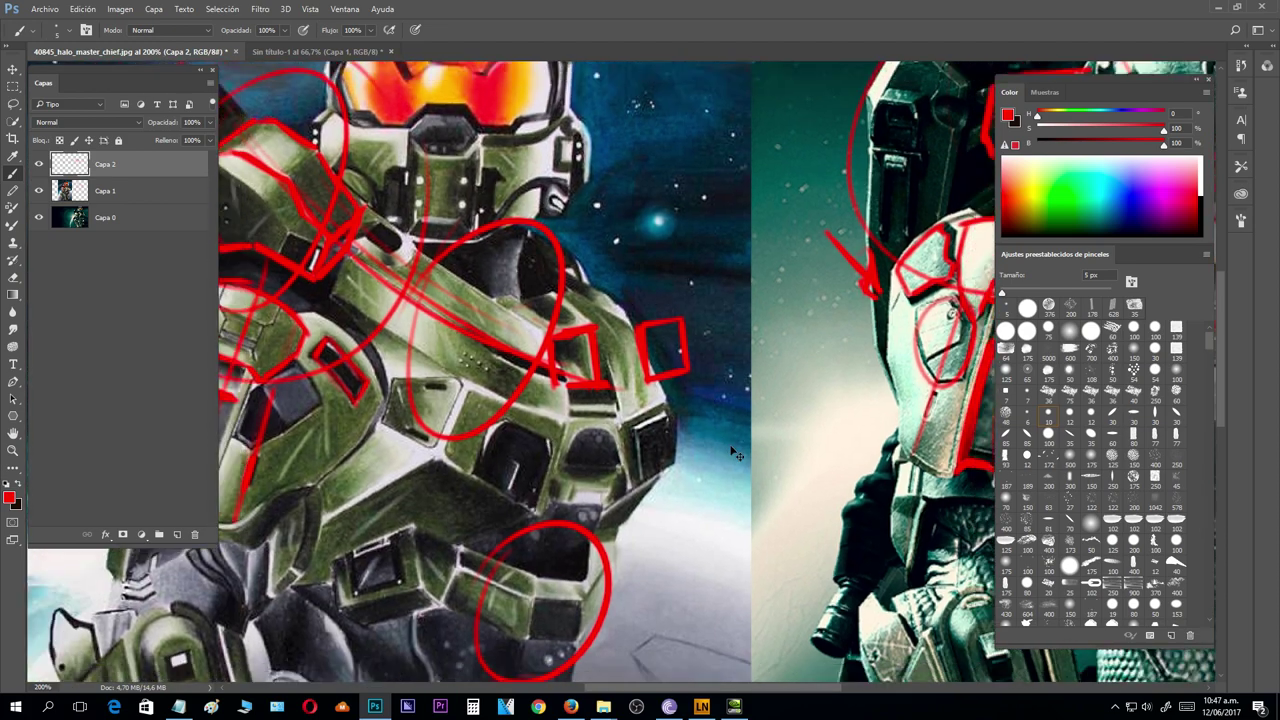
pyautogui.hotkey('ctrl', '-')
pyautogui.hotkey('ctrl', '-')
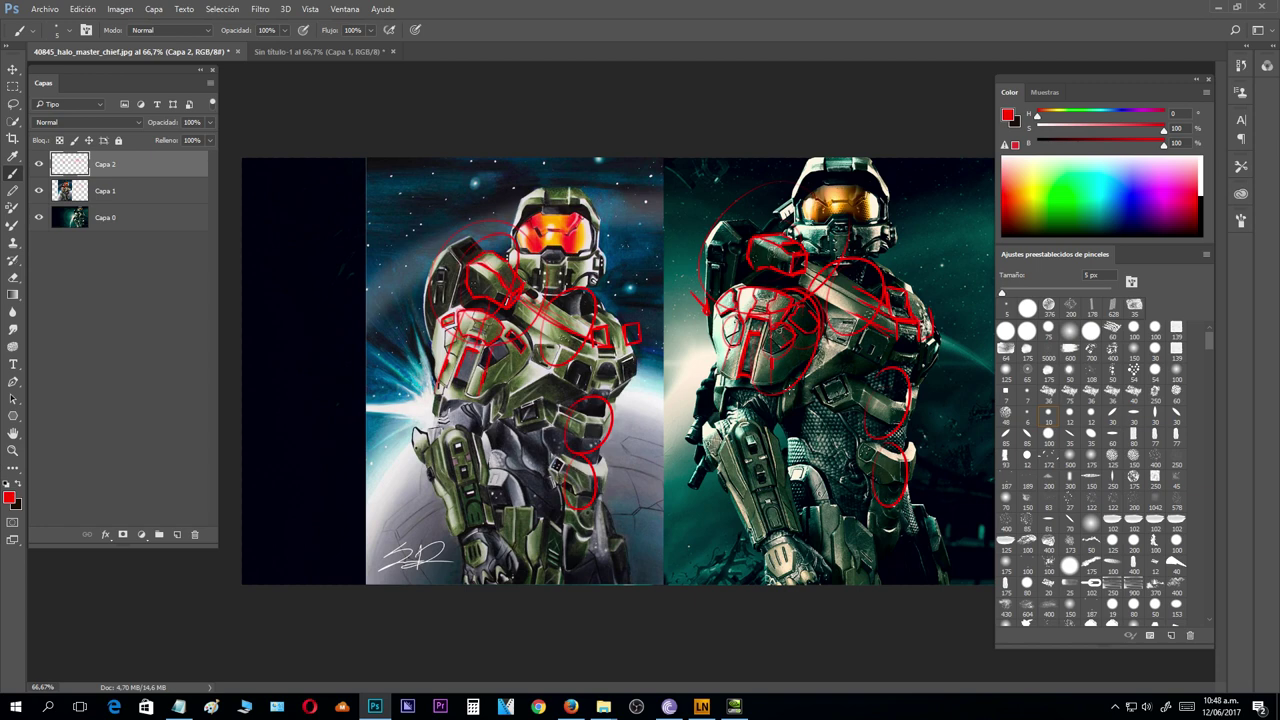
# - Draw red axis lines across the drawing's forearm armour at the wrist, the middle and the elbow end
pyautogui.hotkey('ctrl', '+')
pyautogui.moveTo(644, 440); pyautogui.dragTo(814, 272)
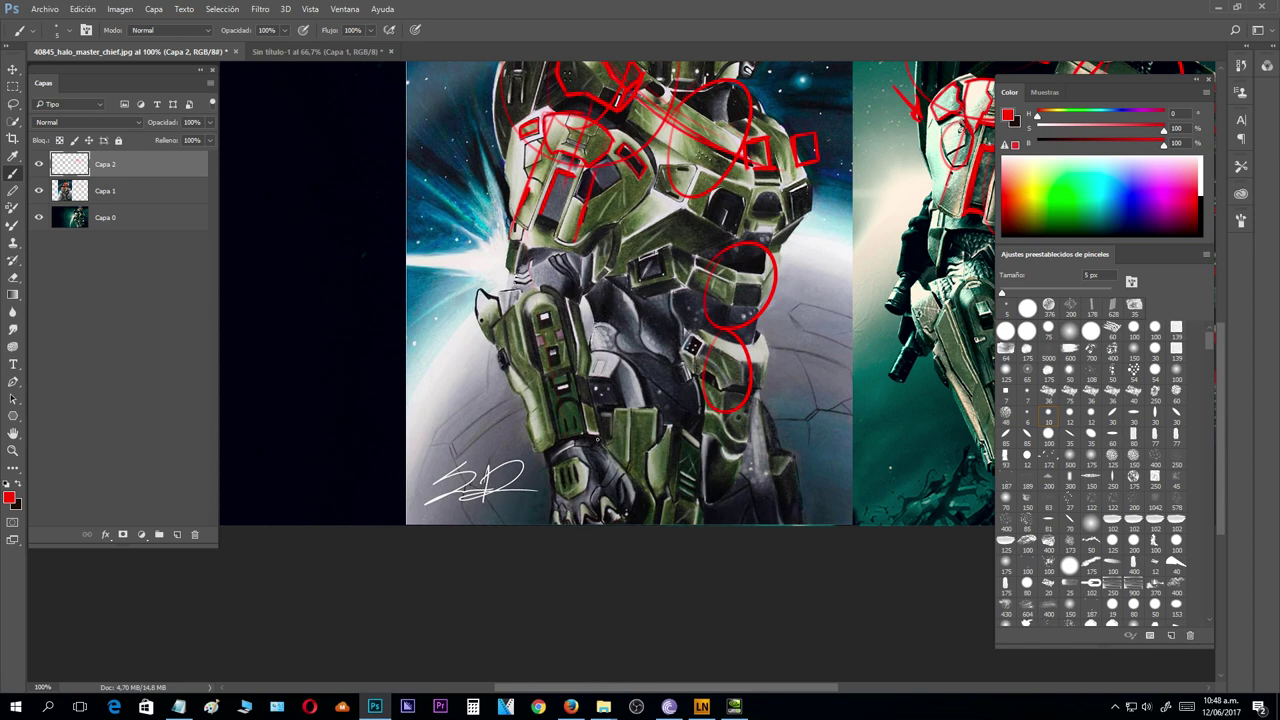
pyautogui.moveTo(569, 439)
pyautogui.mouseDown()
pyautogui.moveTo(621, 428)
pyautogui.moveTo(530, 443)
pyautogui.moveTo(625, 427)
pyautogui.mouseUp()
pyautogui.hotkey('ctrl', '+')
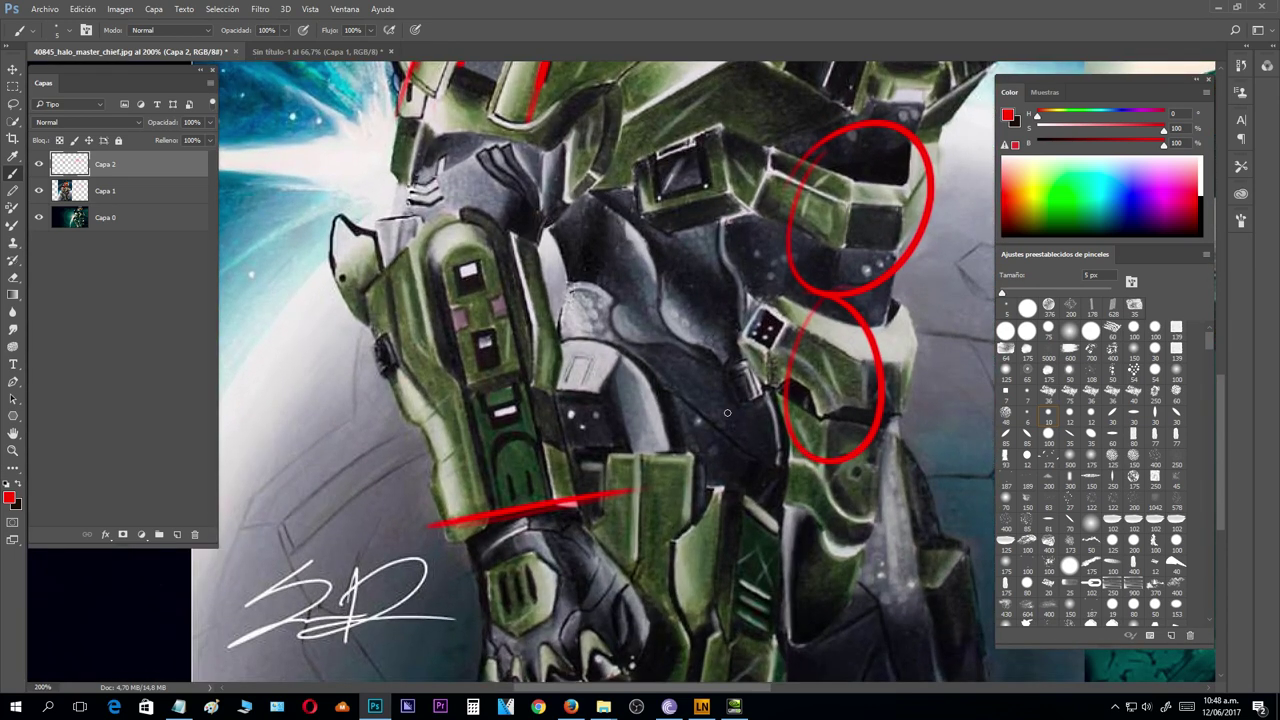
pyautogui.moveTo(585, 345); pyautogui.dragTo(418, 402)
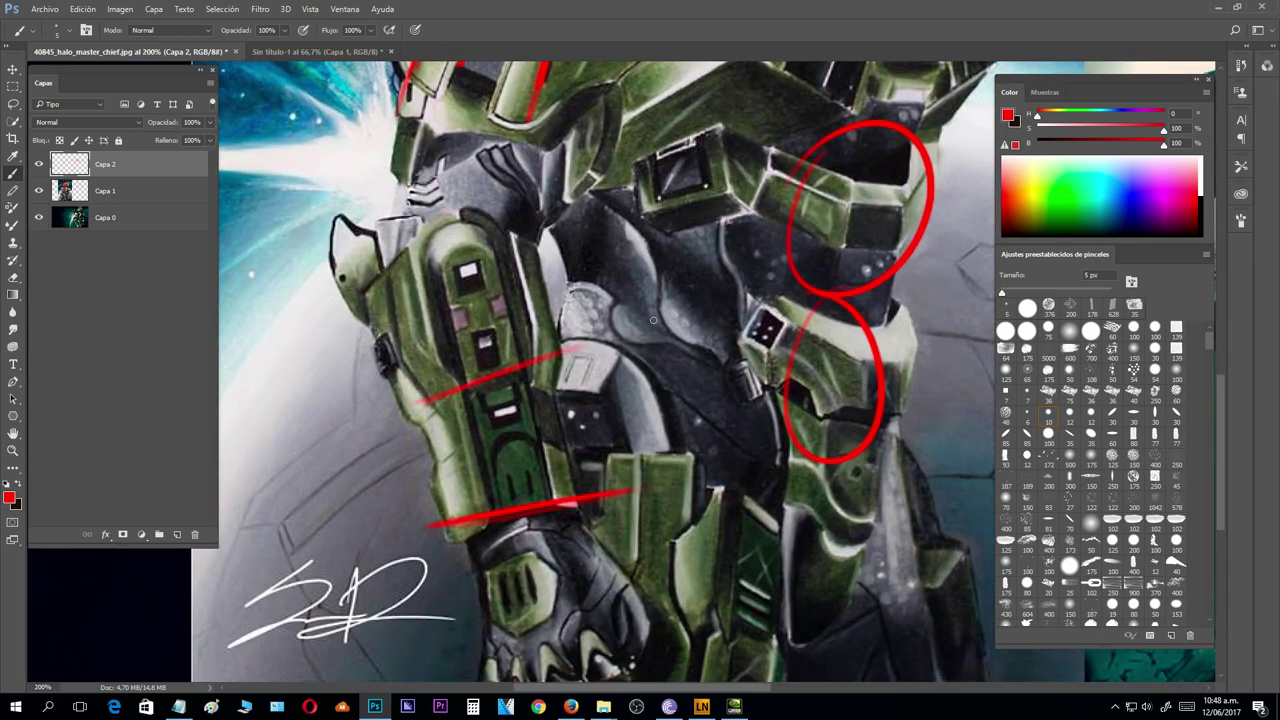
pyautogui.click(411, 245)
pyautogui.click(511, 232)
pyautogui.moveTo(334, 259); pyautogui.dragTo(600, 216)
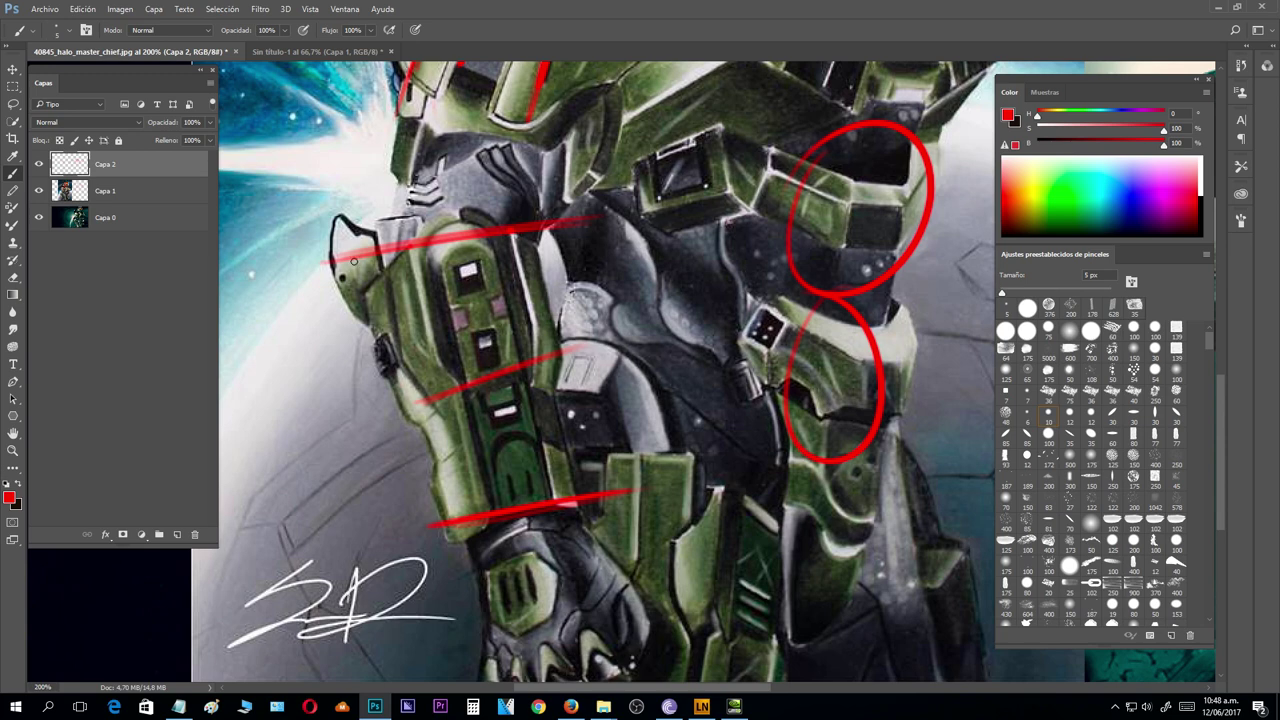
# - Add steeper red axis lines over the elbow, middle and wrist lines on the drawing's forearm
pyautogui.moveTo(384, 250); pyautogui.dragTo(562, 208)
pyautogui.moveTo(350, 262); pyautogui.dragTo(615, 188)
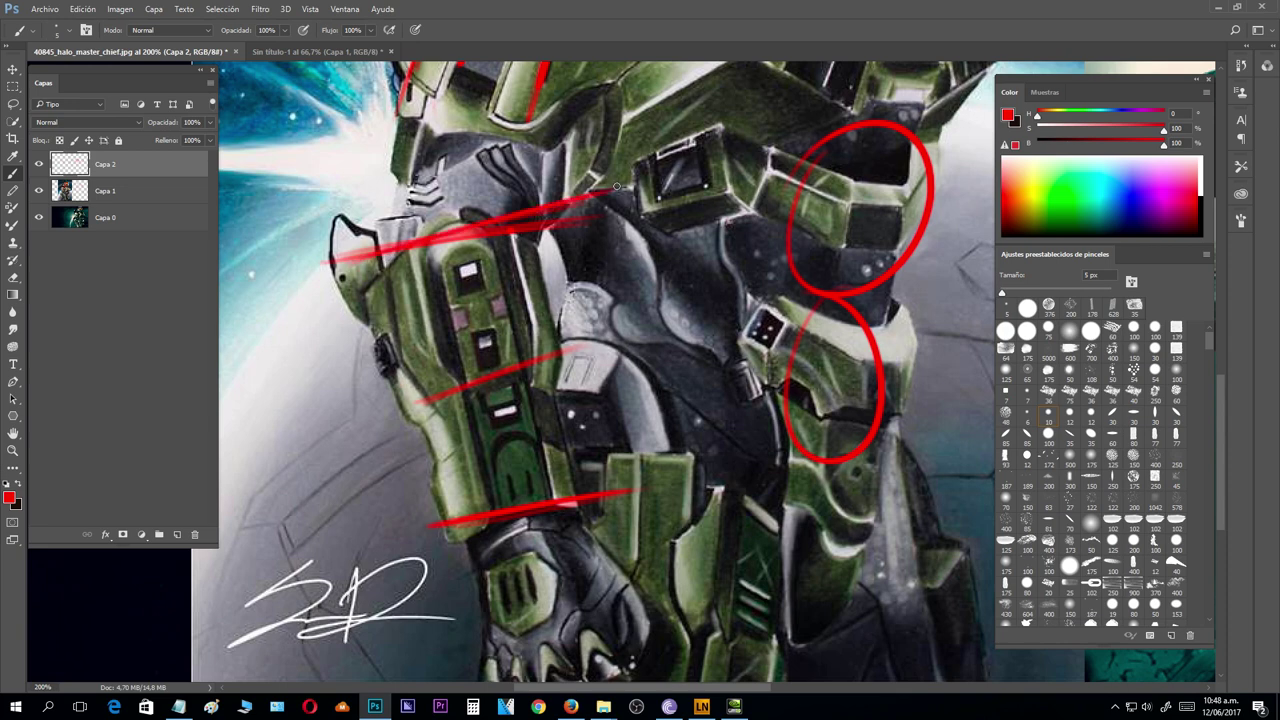
pyautogui.moveTo(410, 398); pyautogui.dragTo(616, 352)
pyautogui.moveTo(430, 524); pyautogui.dragTo(650, 476)
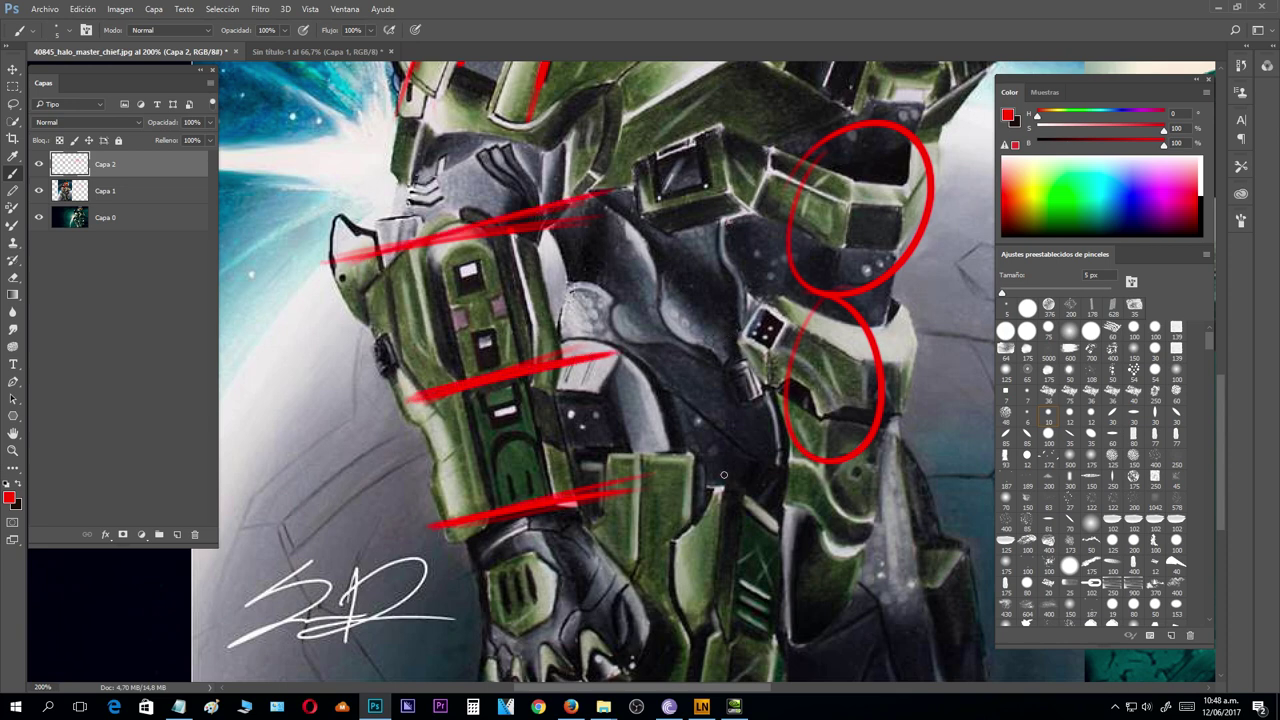
# - Mark paired red reference points along both edges of the photo's forearm armour, from the elbow to the wrist
pyautogui.moveTo(724, 475); pyautogui.dragTo(394, 490)
pyautogui.moveTo(985, 463)
pyautogui.mouseDown()
pyautogui.moveTo(624, 533)
pyautogui.moveTo(598, 458)
pyautogui.mouseUp()
pyautogui.click(531, 240)
pyautogui.click(649, 216)
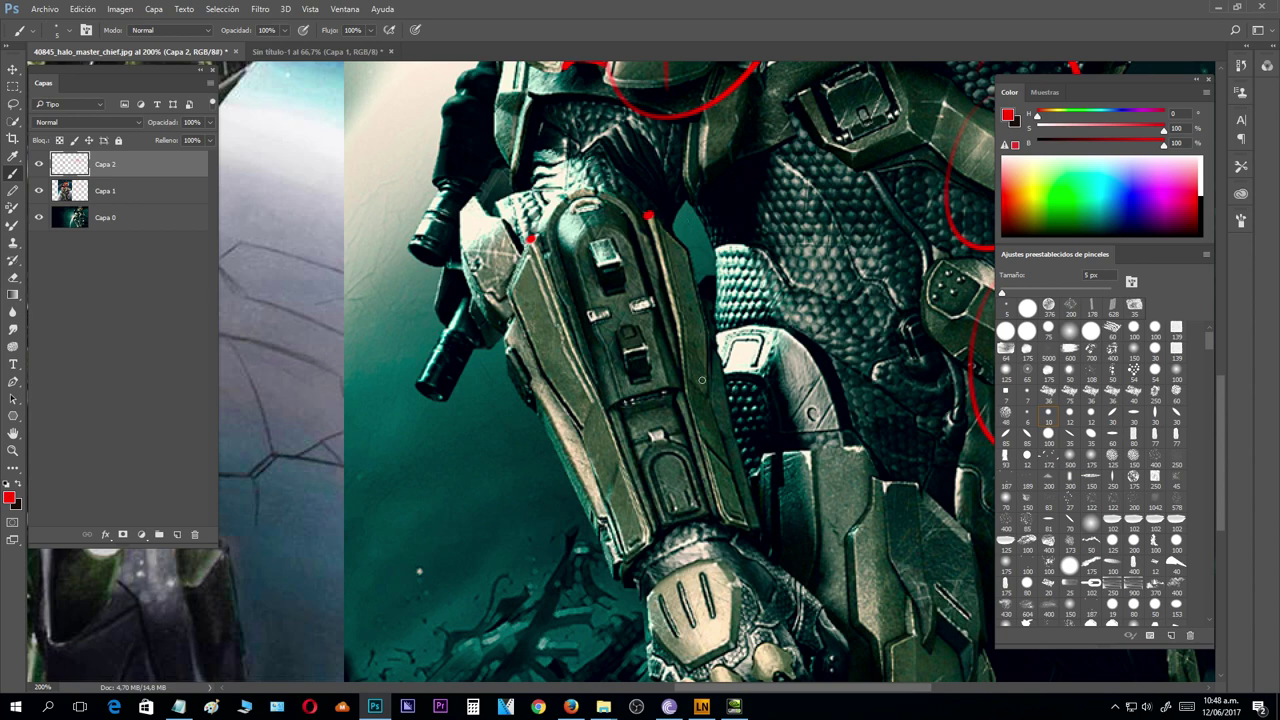
pyautogui.click(678, 324)
pyautogui.click(570, 349)
pyautogui.click(683, 390)
pyautogui.click(605, 411)
pyautogui.click(723, 515)
pyautogui.click(649, 537)
pyautogui.click(727, 516)
# - Draw four slanted red axis lines through the paired points on the photo's forearm, redoing the one at the elbow end
pyautogui.moveTo(550, 563); pyautogui.dragTo(865, 482)
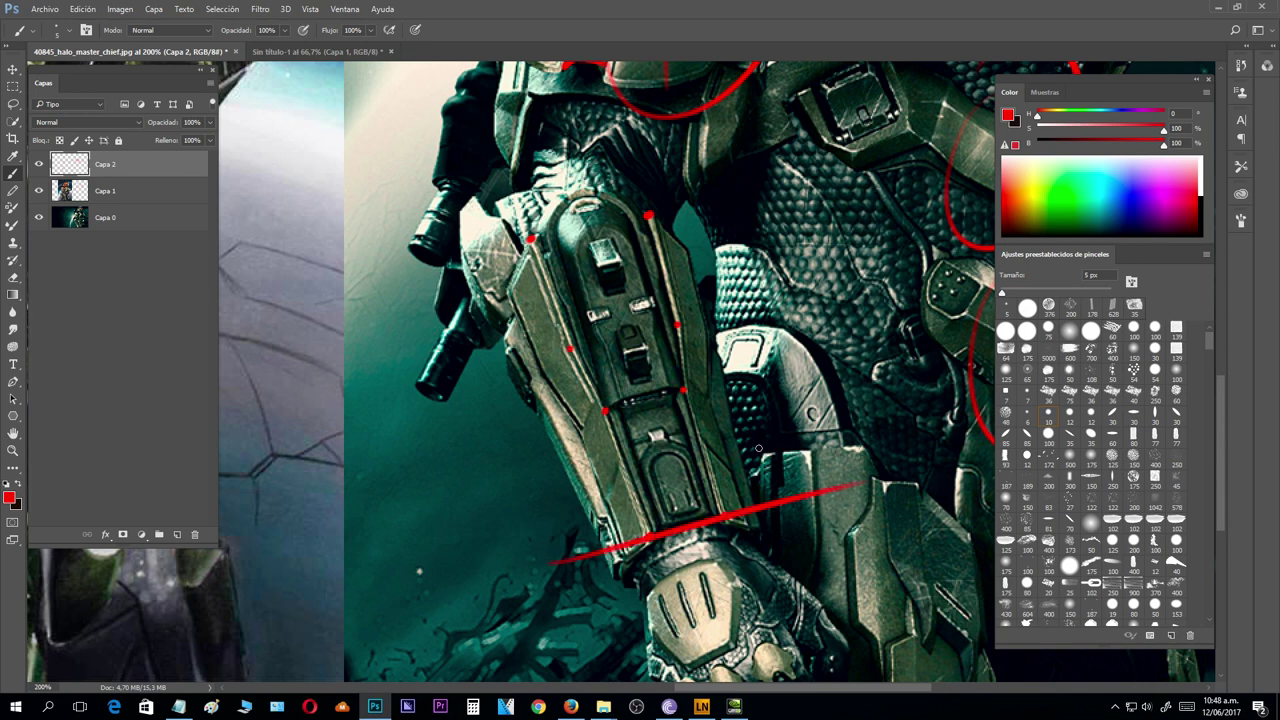
pyautogui.moveTo(790, 360); pyautogui.dragTo(505, 435)
pyautogui.moveTo(492, 368); pyautogui.dragTo(810, 290)
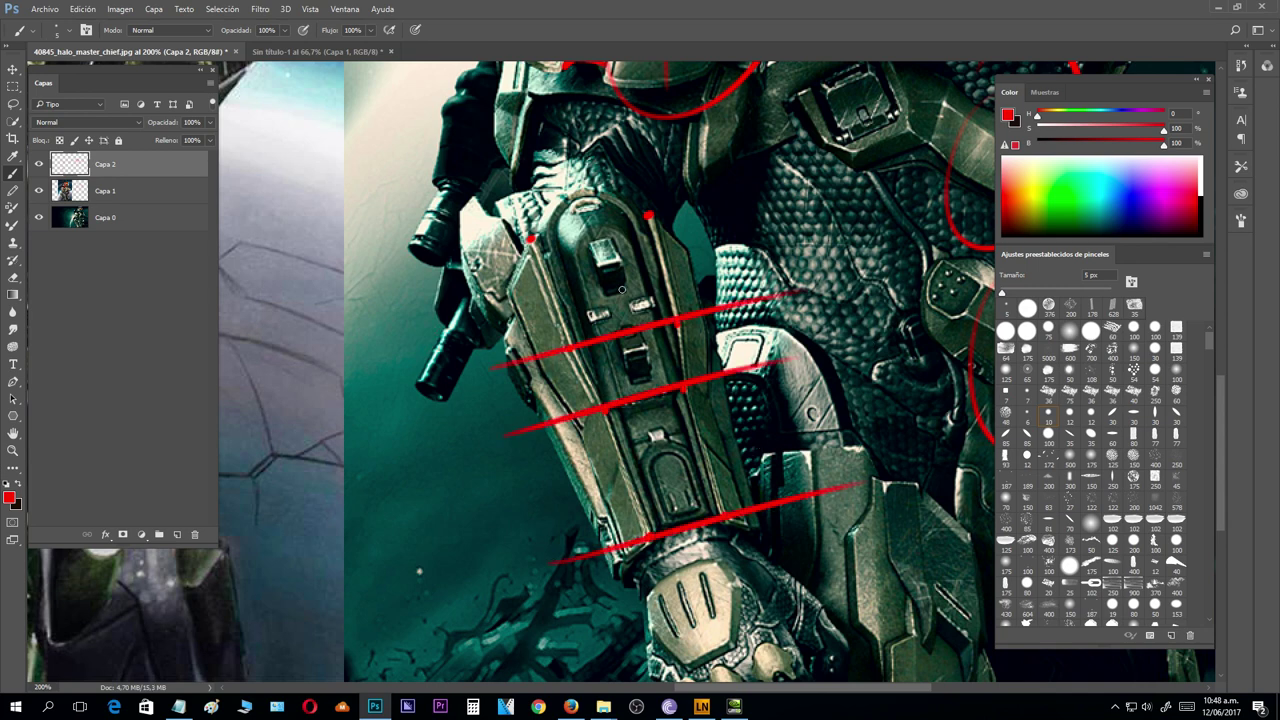
pyautogui.moveTo(468, 252); pyautogui.dragTo(760, 176)
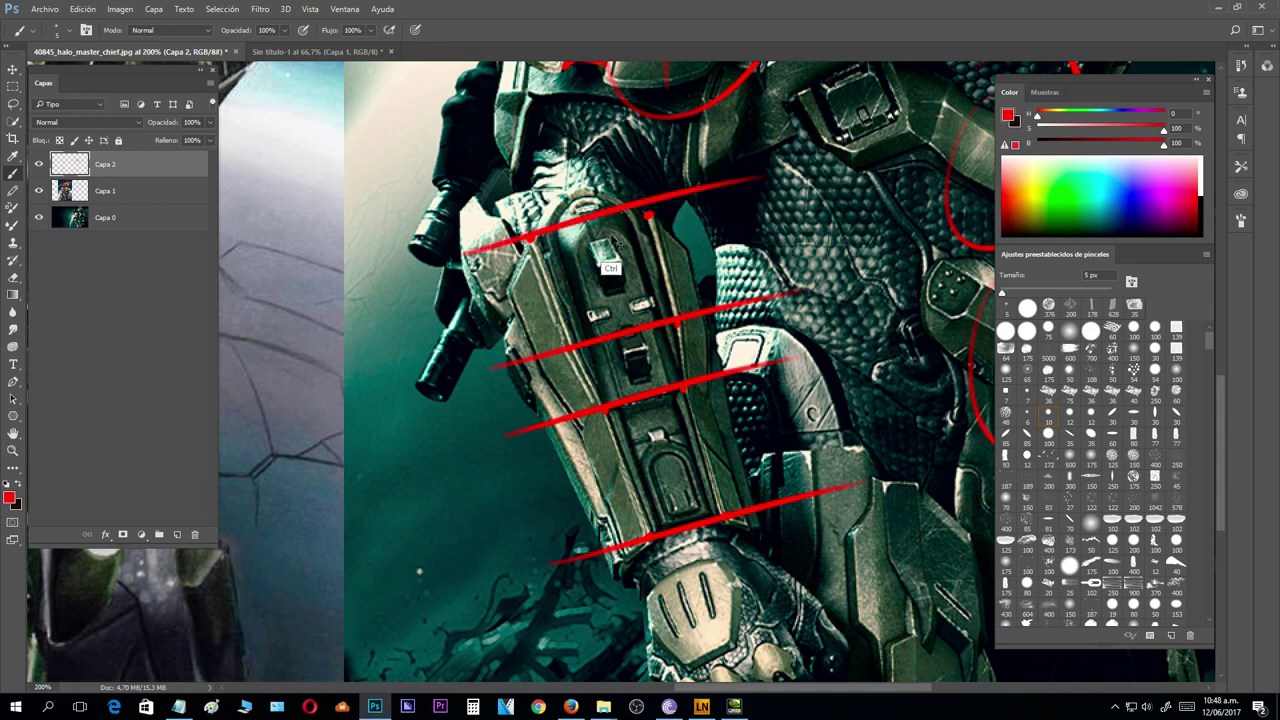
pyautogui.hotkey('ctrl', 'z')
pyautogui.moveTo(445, 262); pyautogui.dragTo(757, 189)
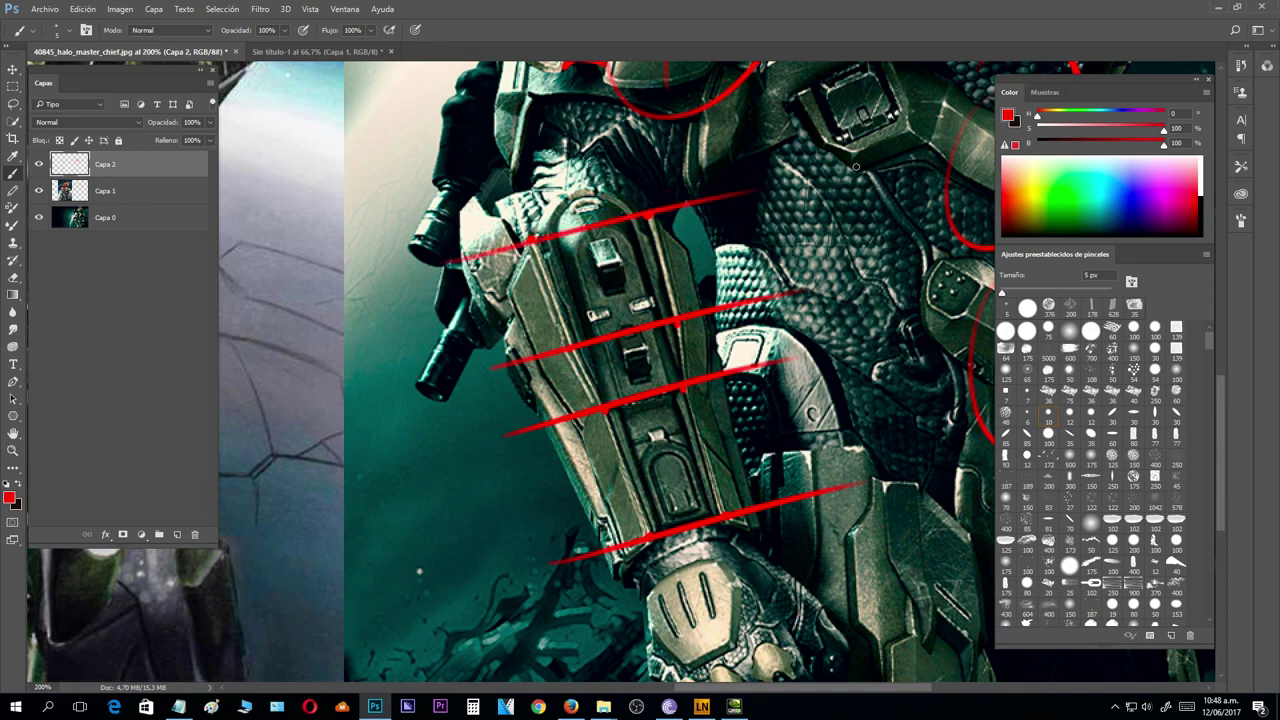
# - Outline the hand plate in red on both the photo and the drawing, and draw slanted axis lines across both hands
pyautogui.hotkey('ctrl', '-')
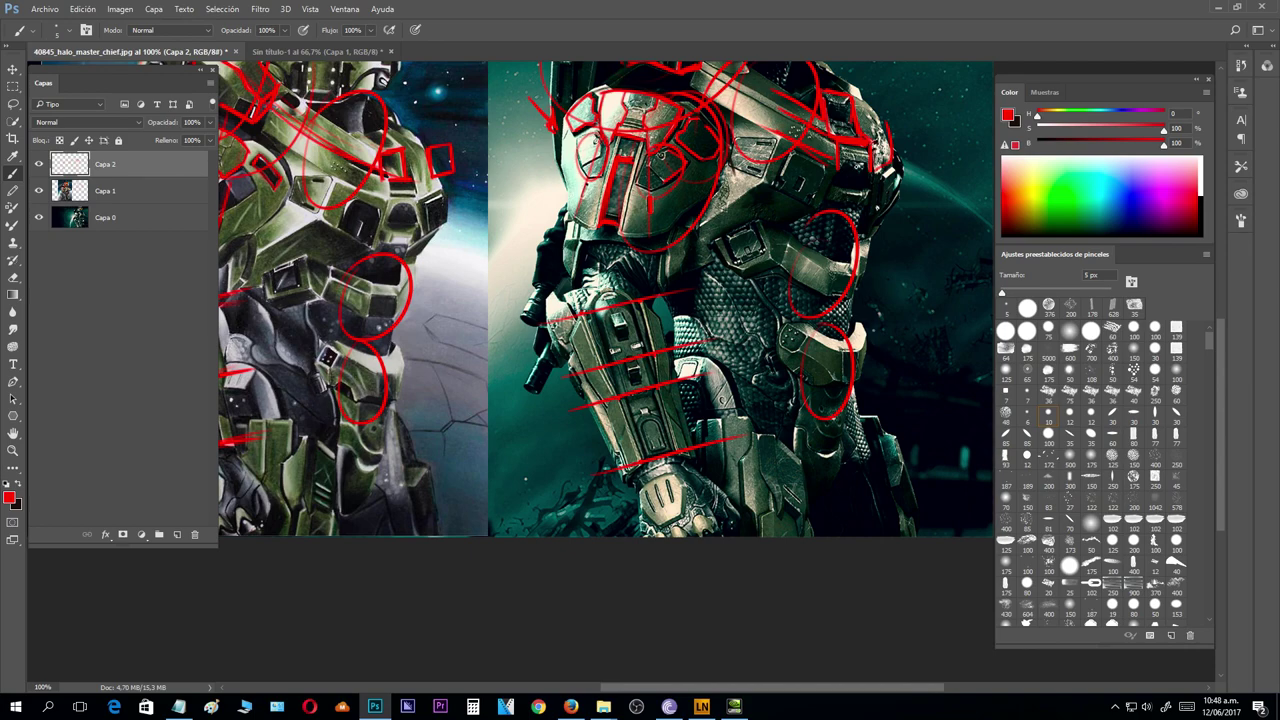
pyautogui.moveTo(450, 430)
pyautogui.mouseDown()
pyautogui.moveTo(803, 383)
pyautogui.moveTo(729, 449)
pyautogui.moveTo(663, 403)
pyautogui.moveTo(631, 503)
pyautogui.mouseUp()
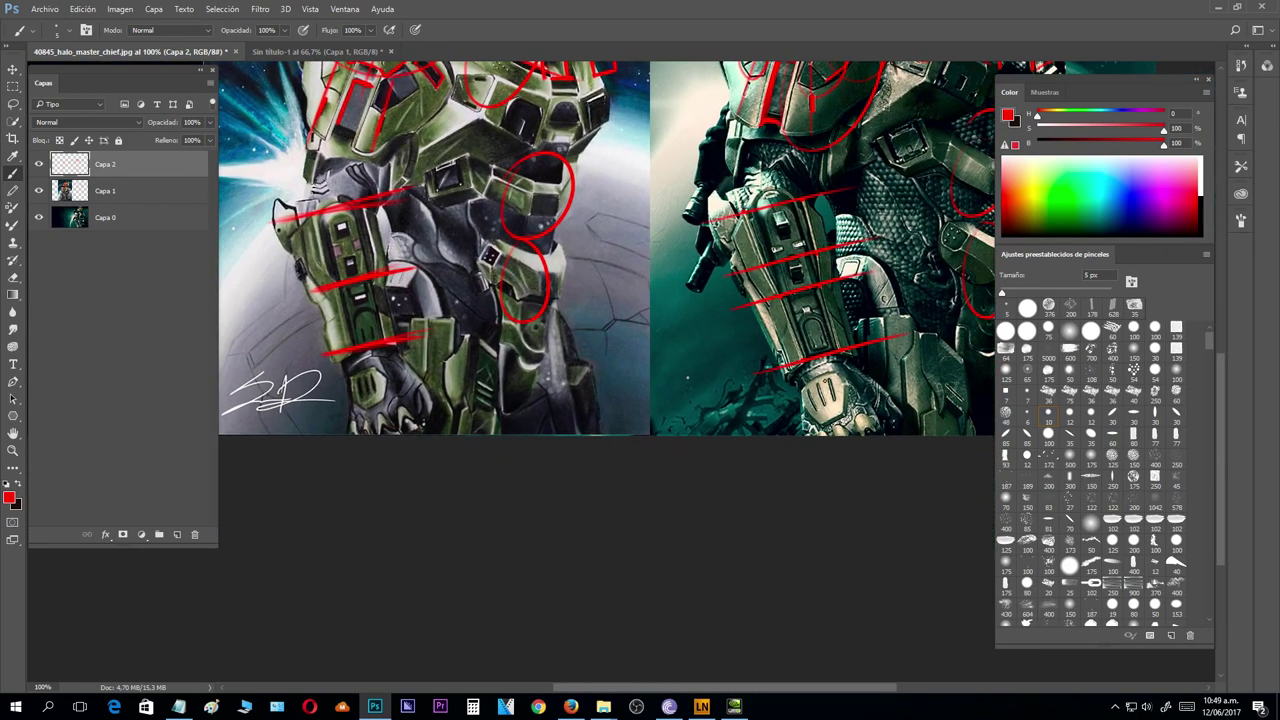
pyautogui.moveTo(802, 389)
pyautogui.mouseDown()
pyautogui.moveTo(837, 373)
pyautogui.moveTo(843, 386)
pyautogui.moveTo(845, 410)
pyautogui.moveTo(806, 411)
pyautogui.mouseUp()
pyautogui.moveTo(355, 372)
pyautogui.mouseDown()
pyautogui.moveTo(368, 368)
pyautogui.moveTo(383, 402)
pyautogui.moveTo(352, 403)
pyautogui.moveTo(352, 376)
pyautogui.mouseUp()
pyautogui.moveTo(764, 408)
pyautogui.mouseDown()
pyautogui.moveTo(904, 334)
pyautogui.moveTo(836, 365)
pyautogui.mouseUp()
pyautogui.moveTo(848, 413); pyautogui.dragTo(888, 395)
pyautogui.moveTo(318, 383); pyautogui.dragTo(467, 341)
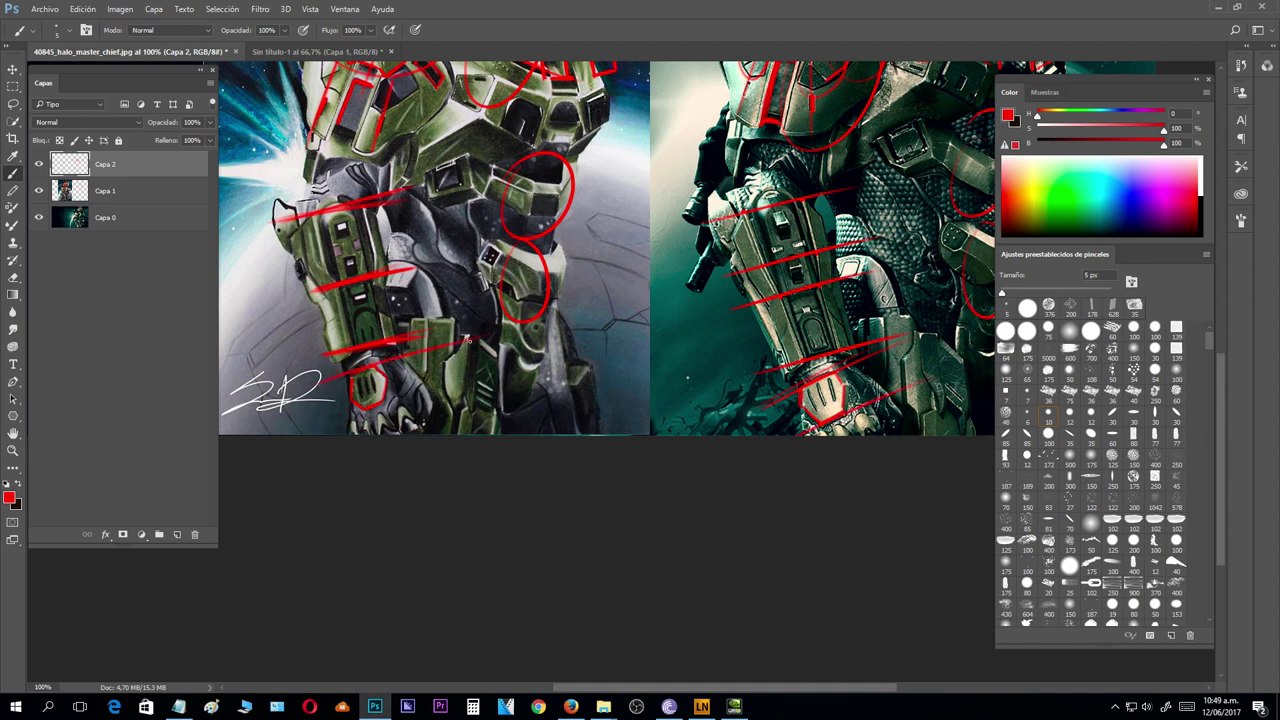
pyautogui.moveTo(330, 420); pyautogui.dragTo(497, 355)
pyautogui.moveTo(694, 288); pyautogui.dragTo(648, 482)
pyautogui.scroll(-1, 700, 473)
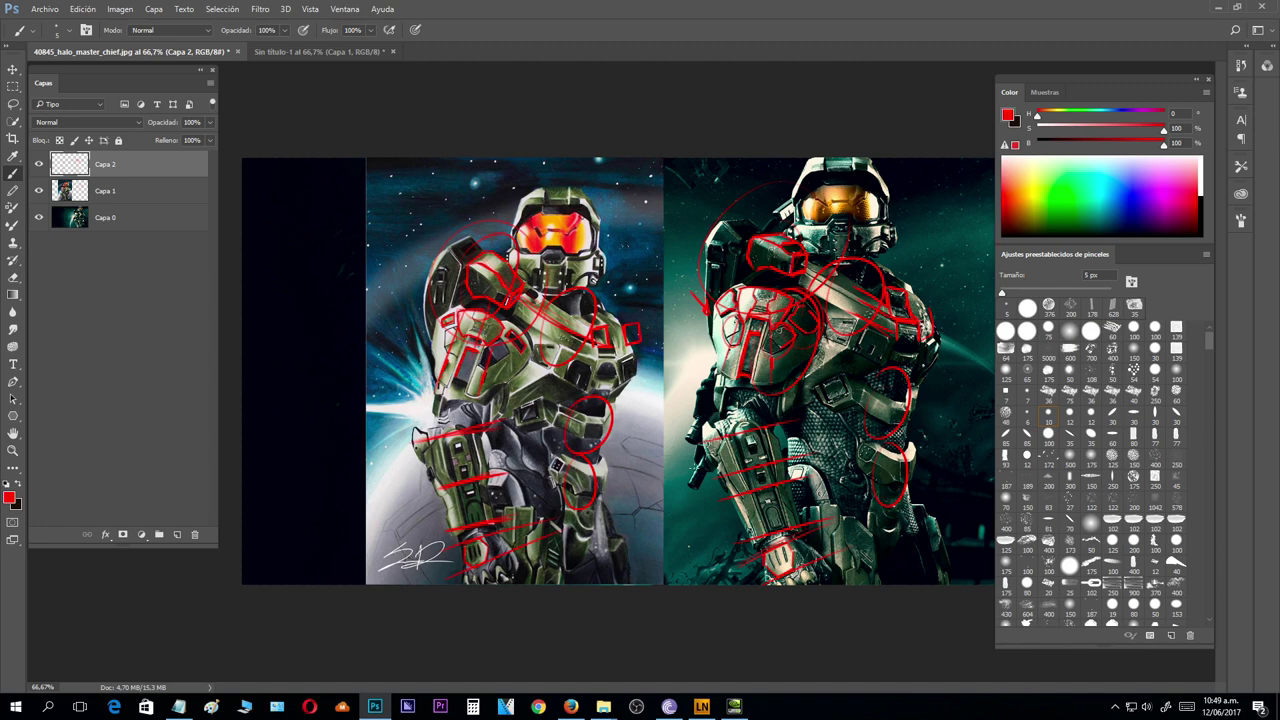
# - Switch to the Firefox window
pyautogui.hotkey('alt', 'Tab')
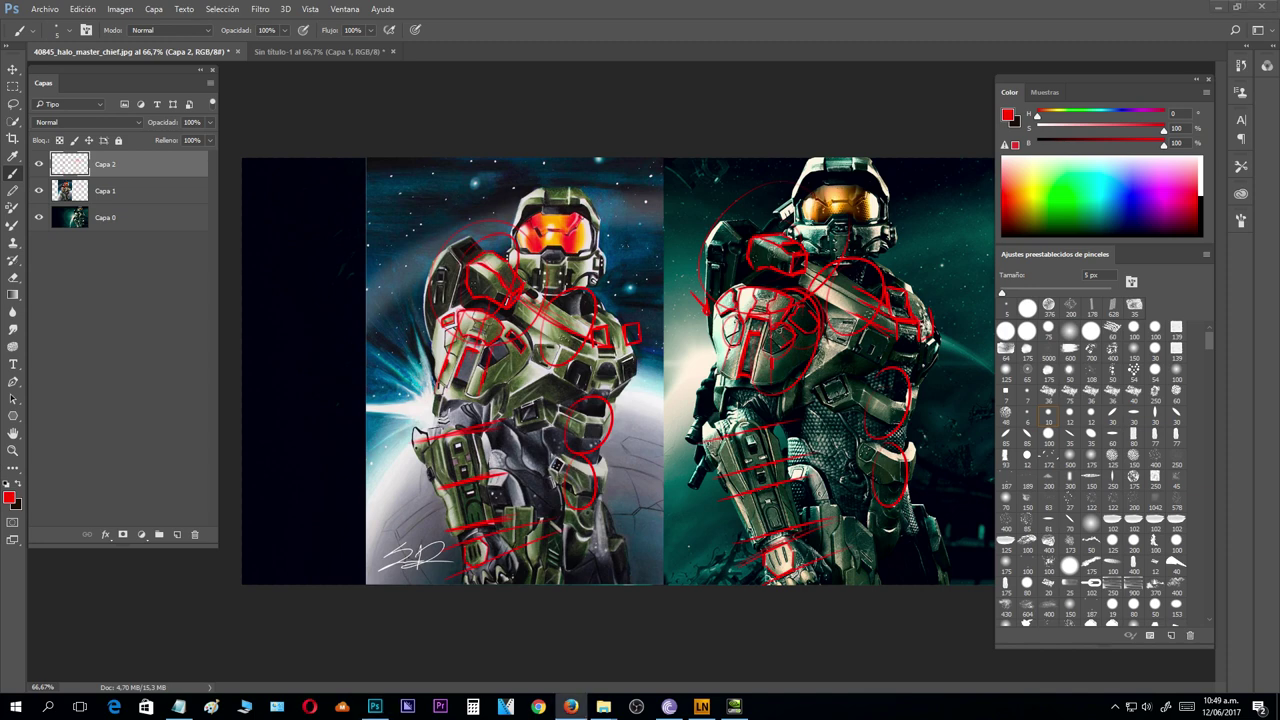